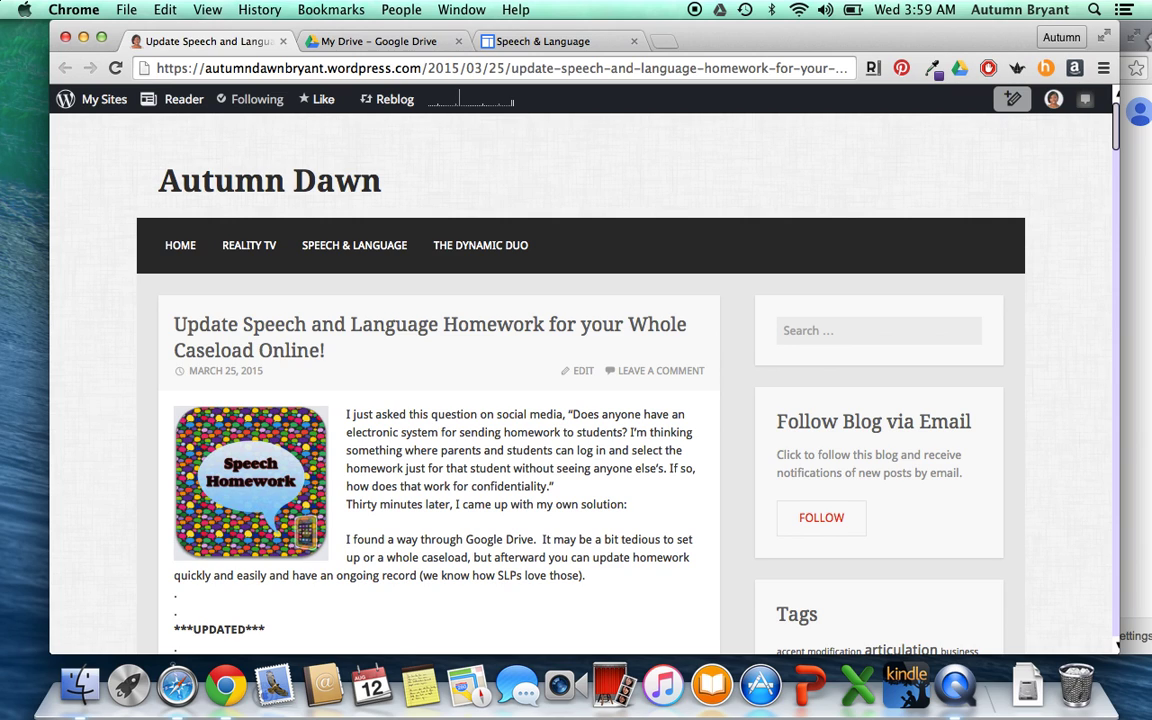
- Create a '2015-2016 Speech and Language Homework' folder in My Drive, open it, and bring up its sharing settings
scroll(480, 416, "down", 3)
scroll(565, 380, "up", 1)
scroll(565, 380, "down", 4)
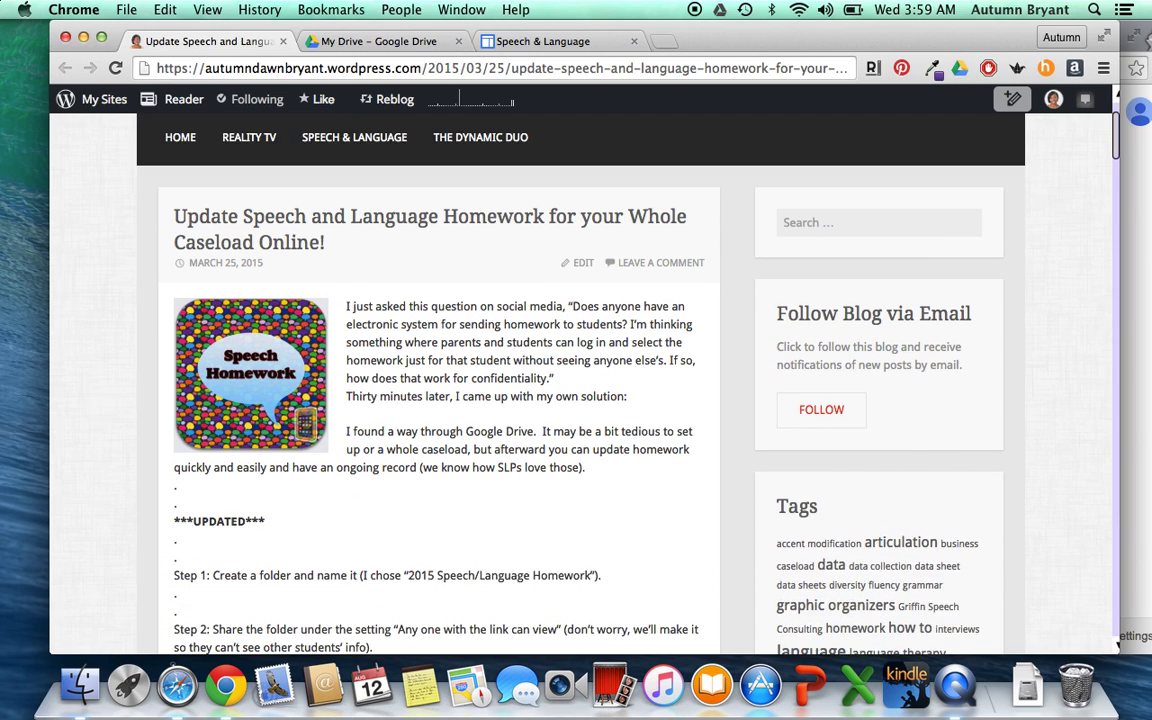
scroll(460, 423, "down", 3)
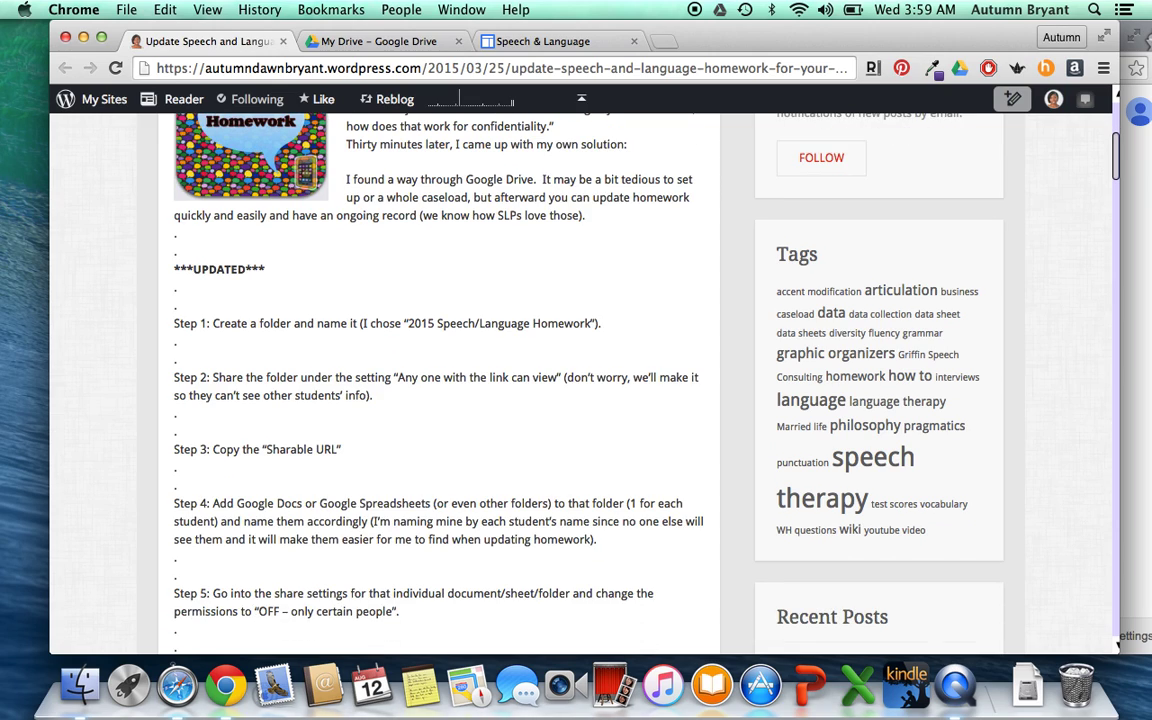
scroll(555, 244, "up", 1)
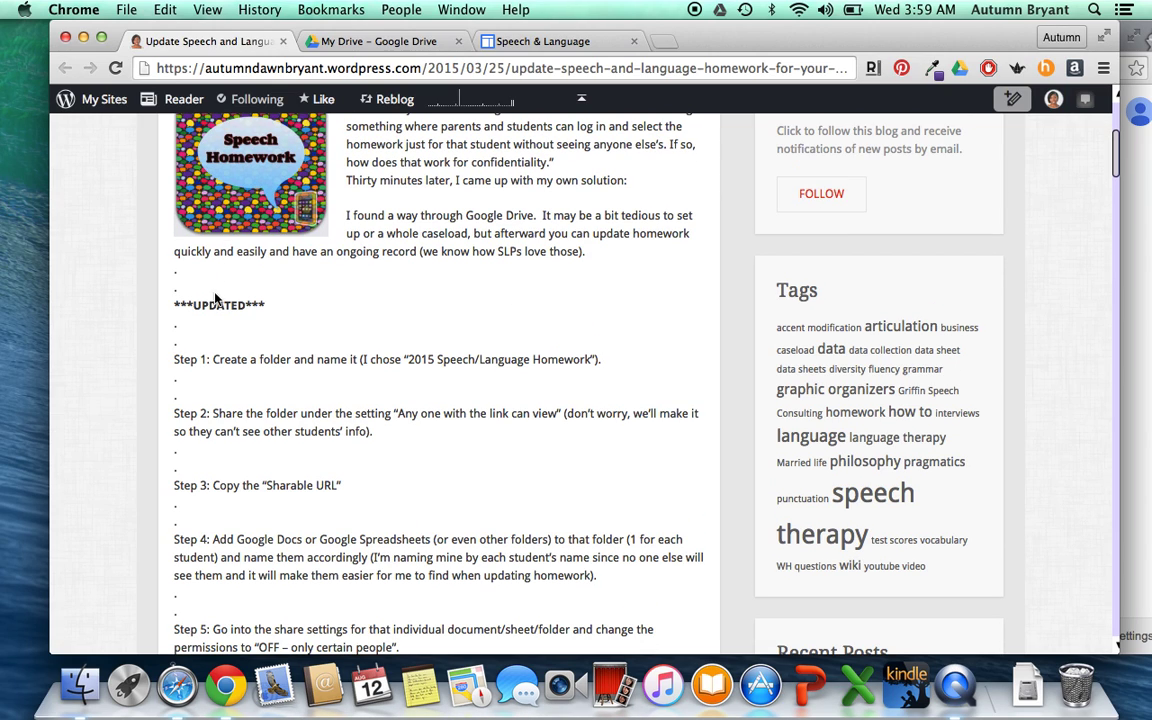
left_click(351, 43)
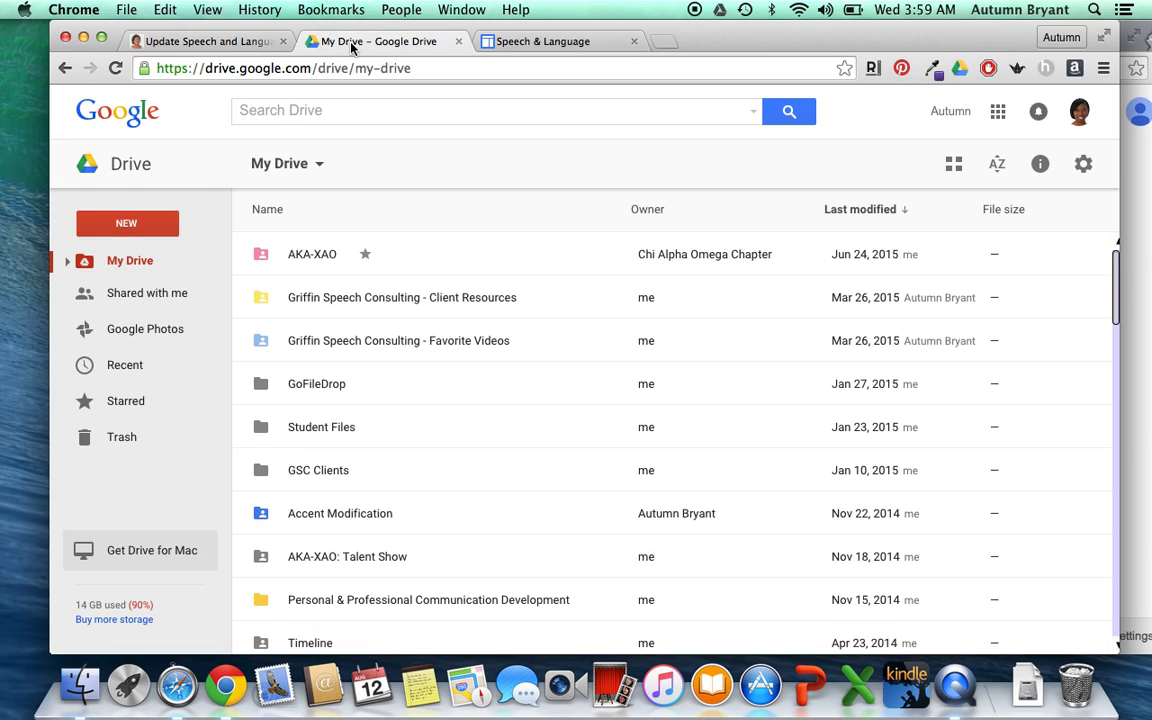
left_click(122, 220)
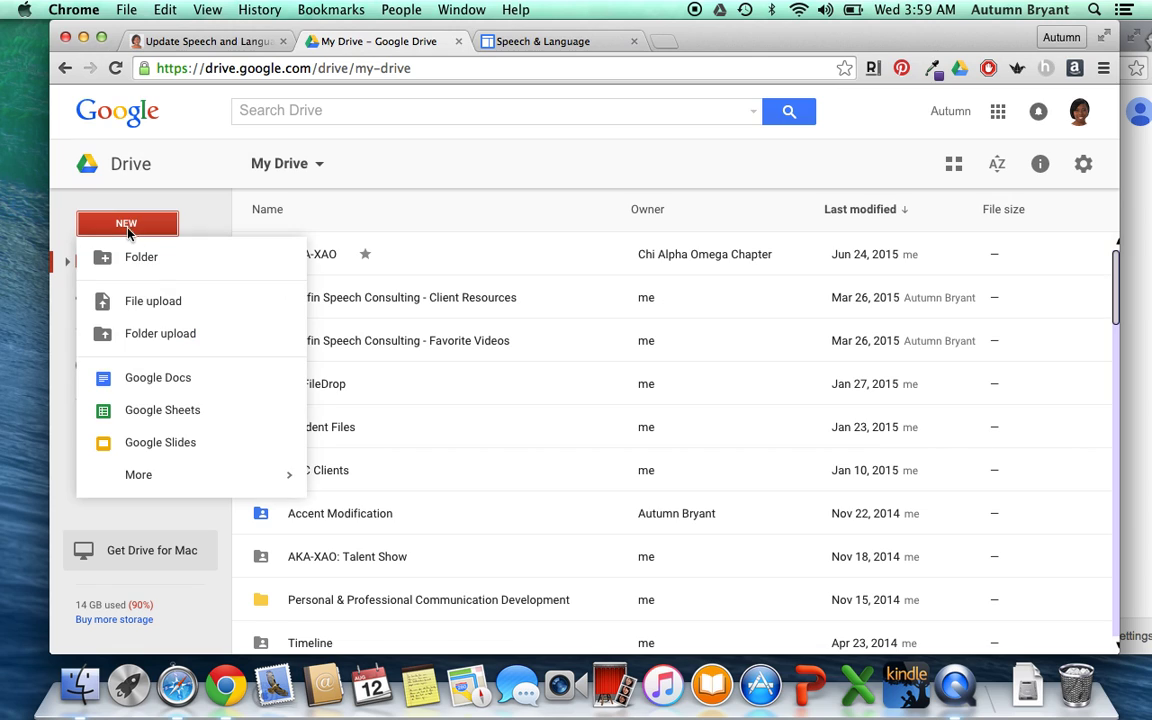
left_click(158, 262)
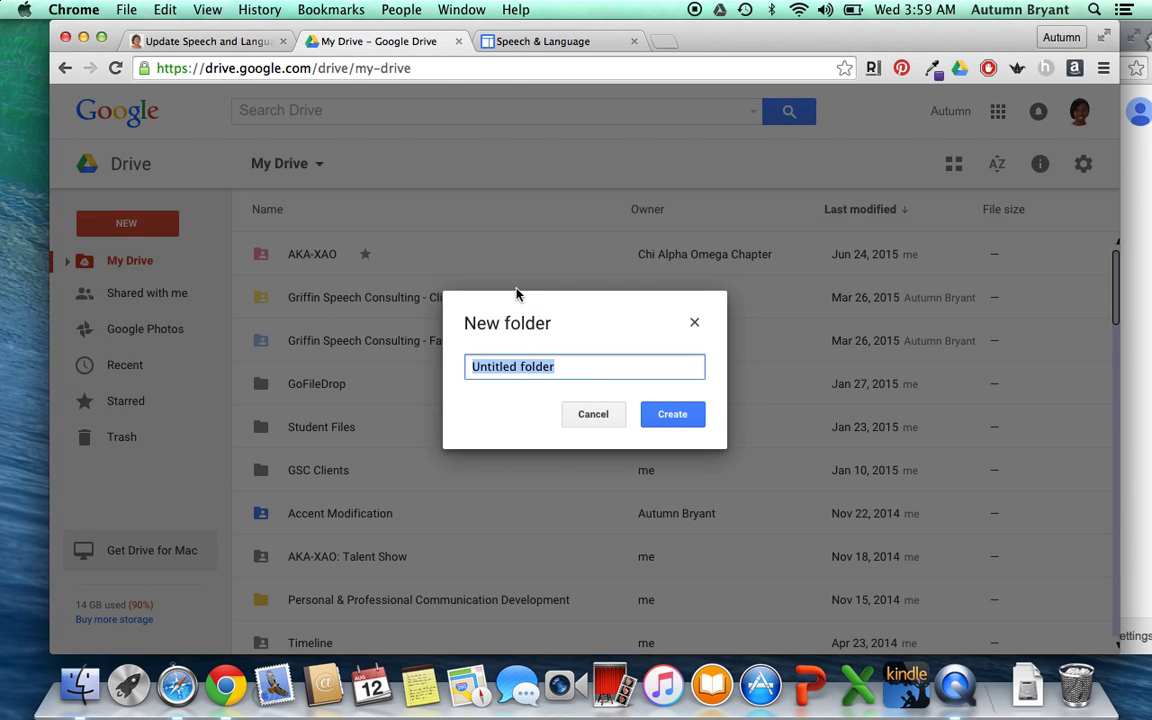
type("201")
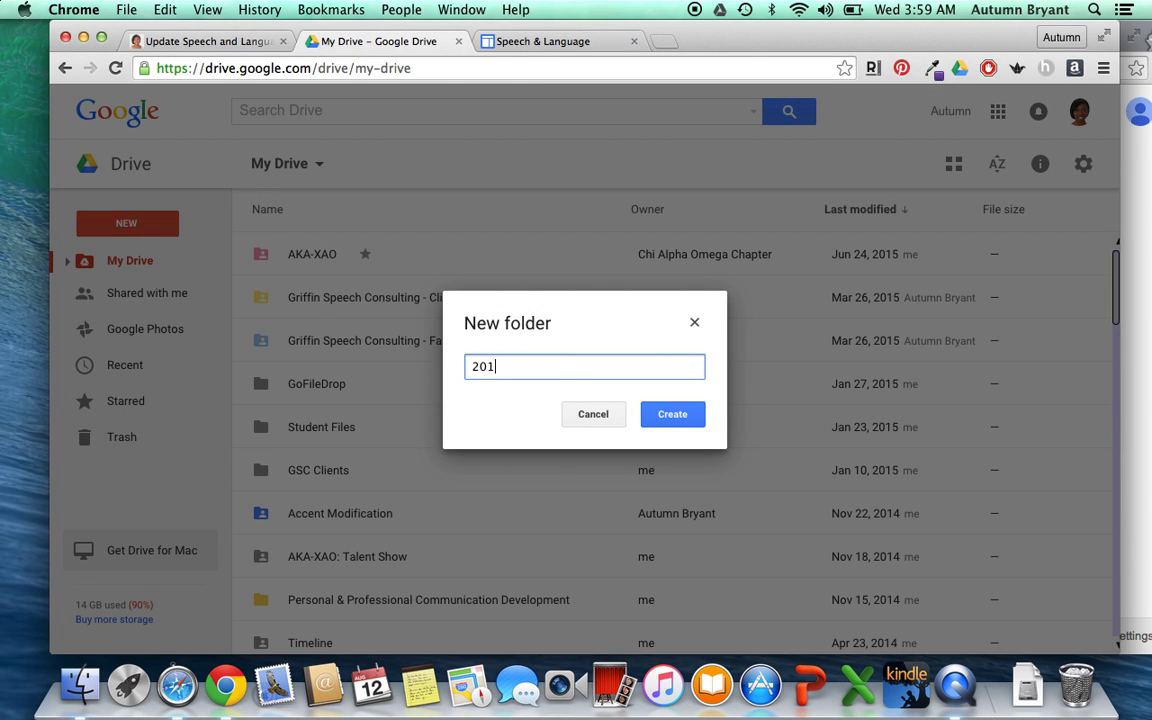
type("5-2016 Speech and ")
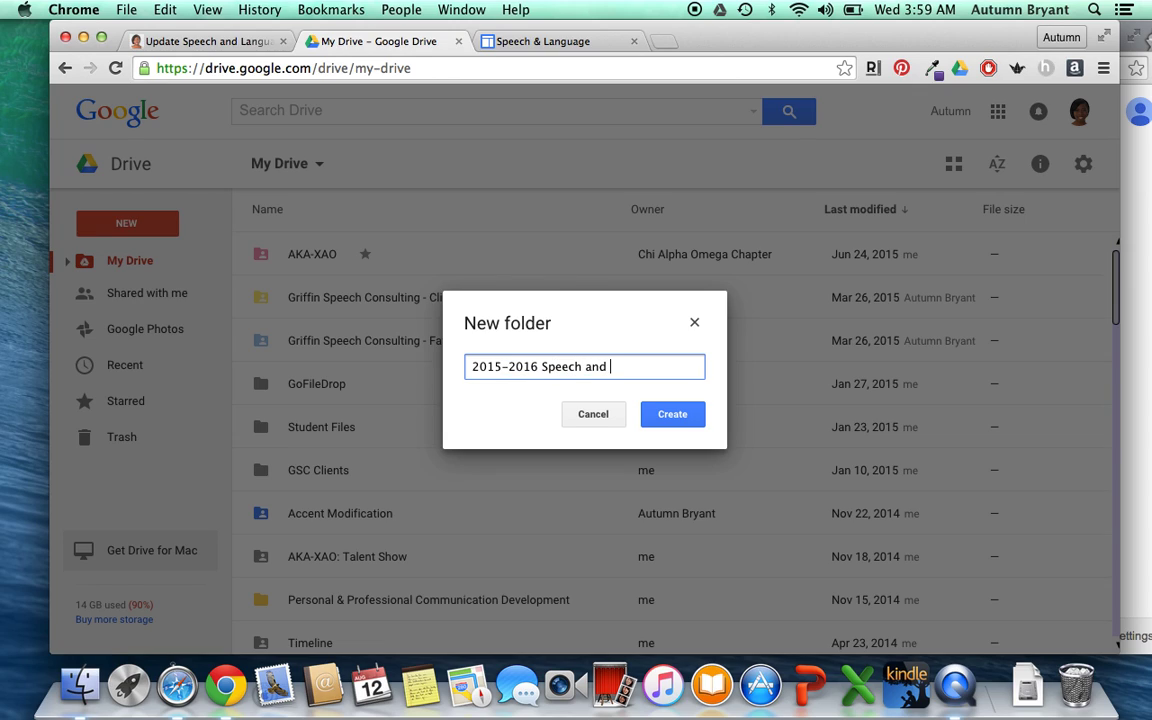
type("Language Homework")
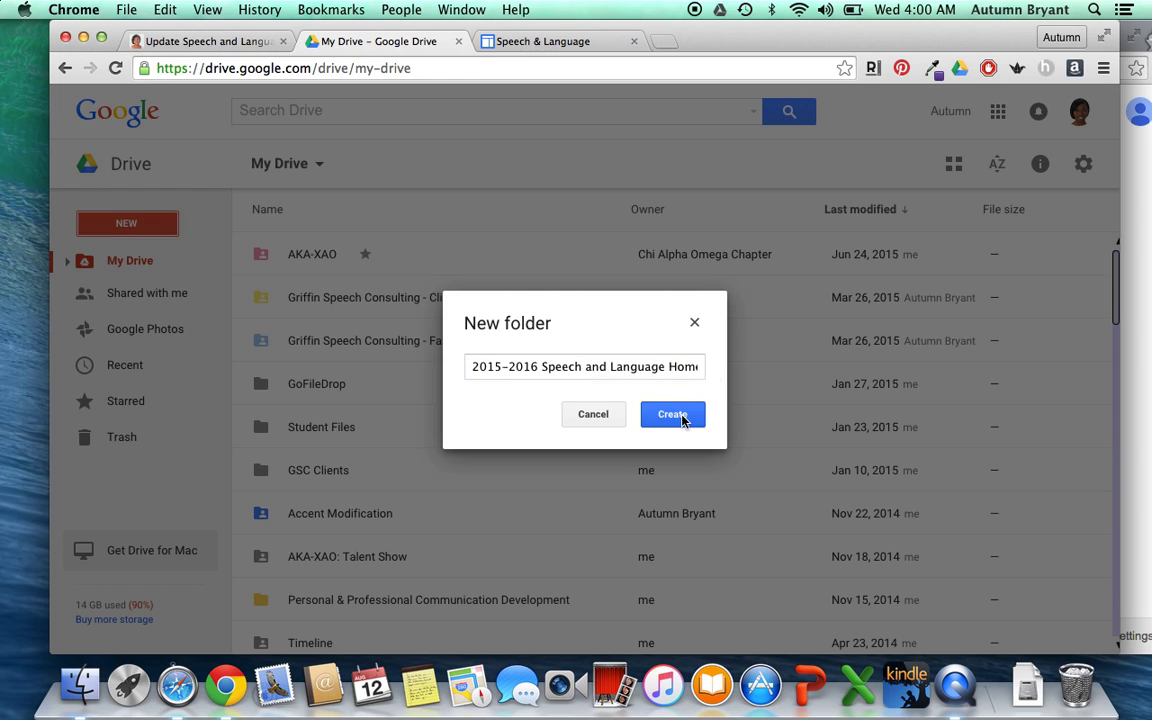
left_click(680, 414)
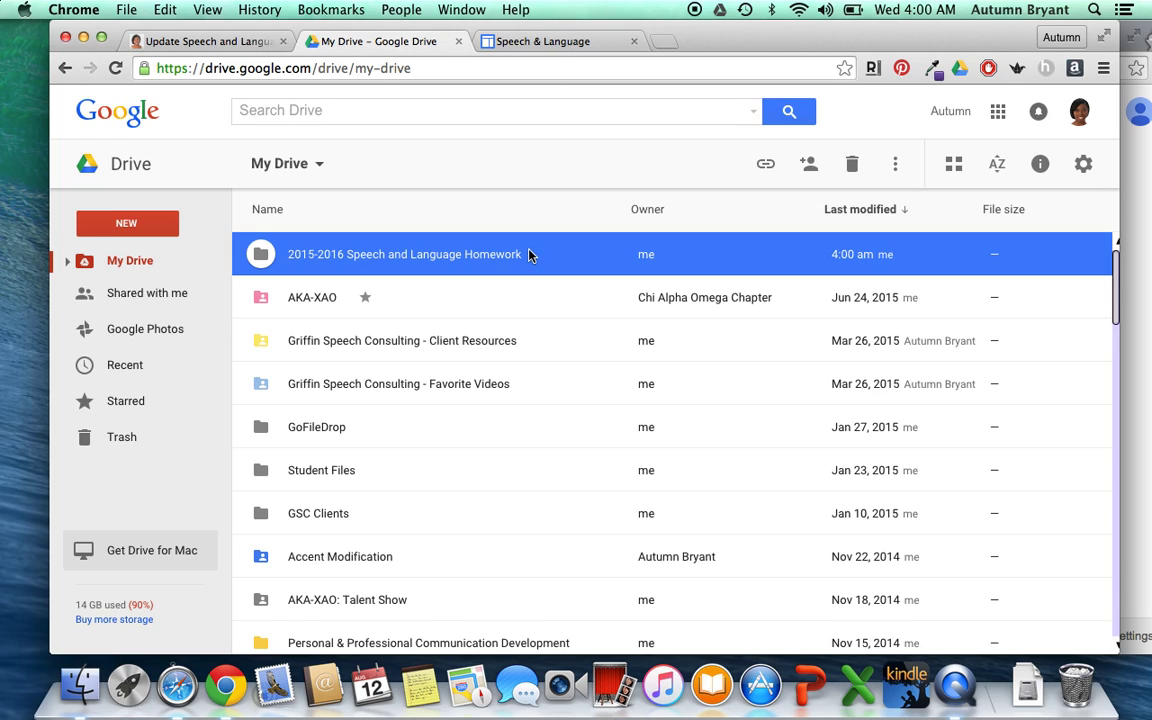
double_click(528, 255)
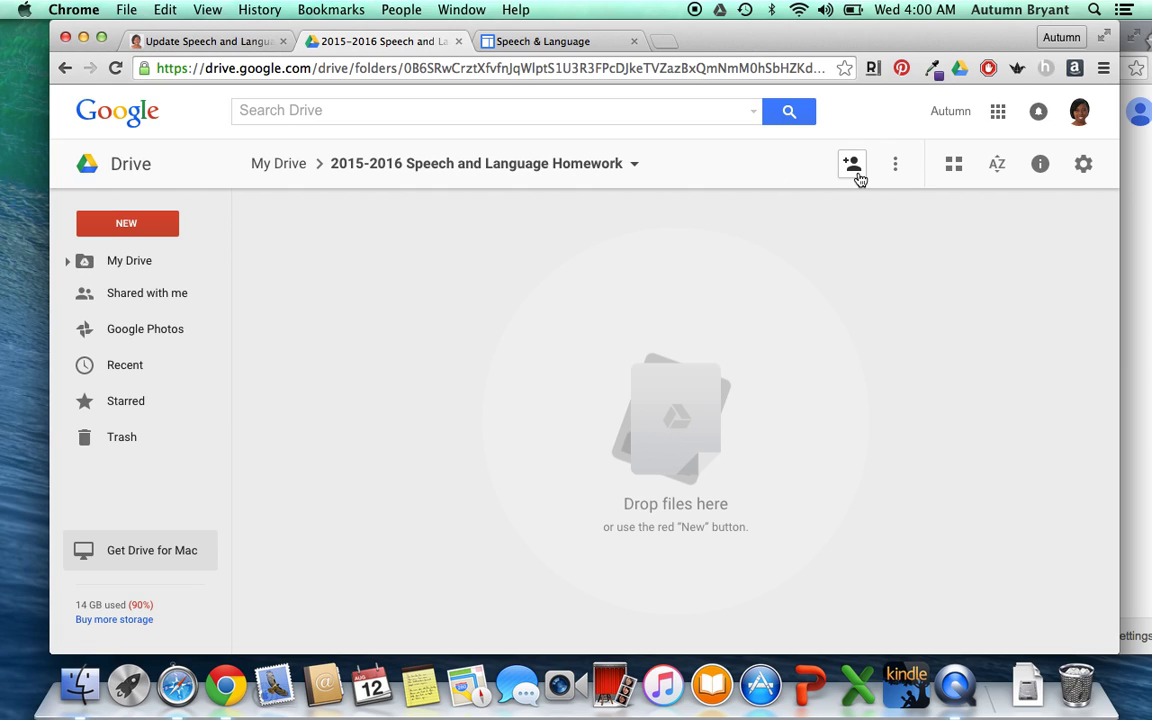
left_click(853, 166)
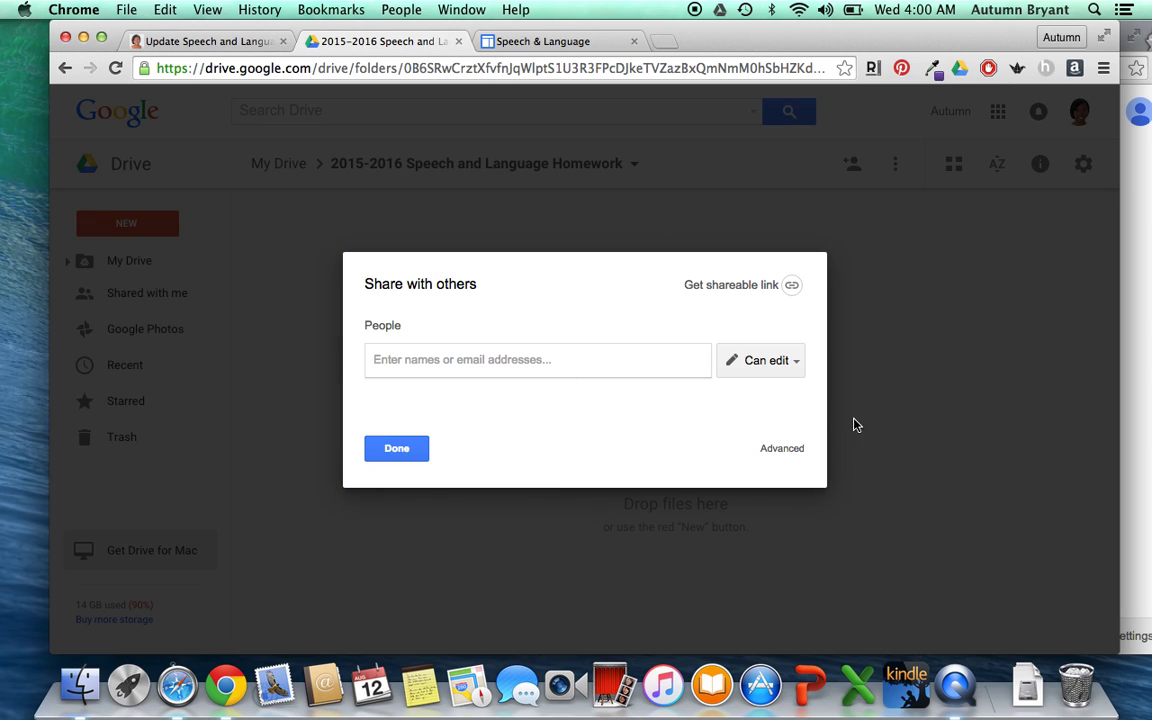
- Set the folder to 'Anyone with the link can view' and copy its shareable link
left_click(748, 286)
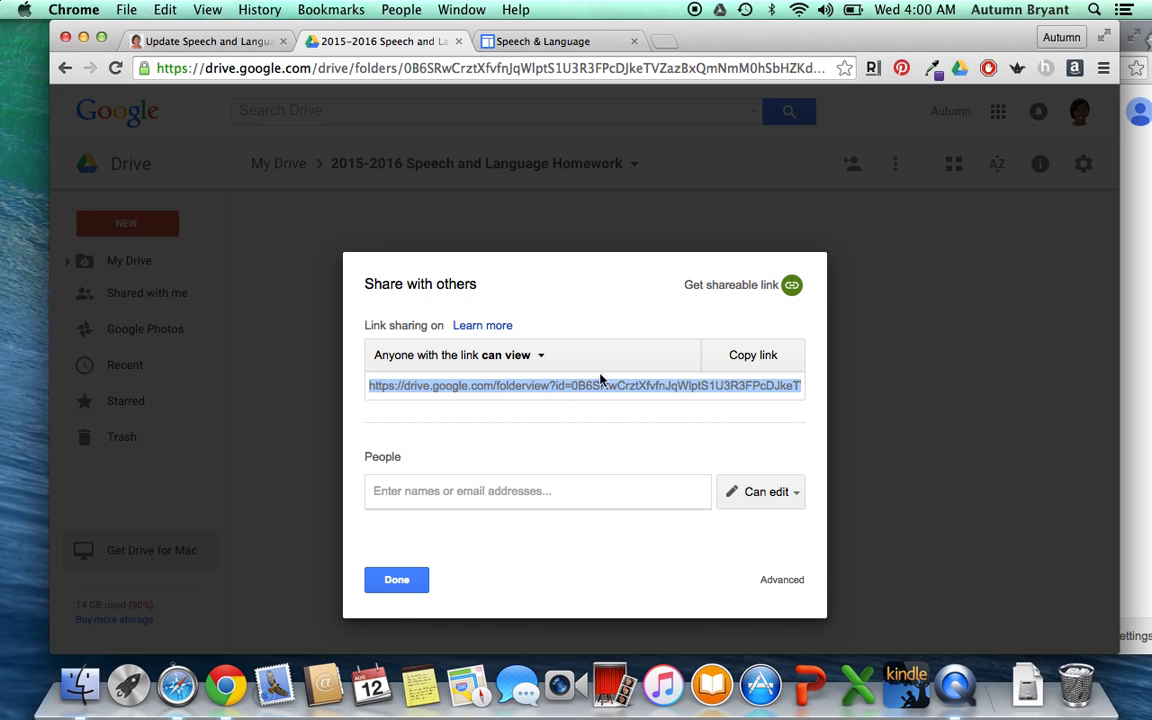
left_click(740, 362)
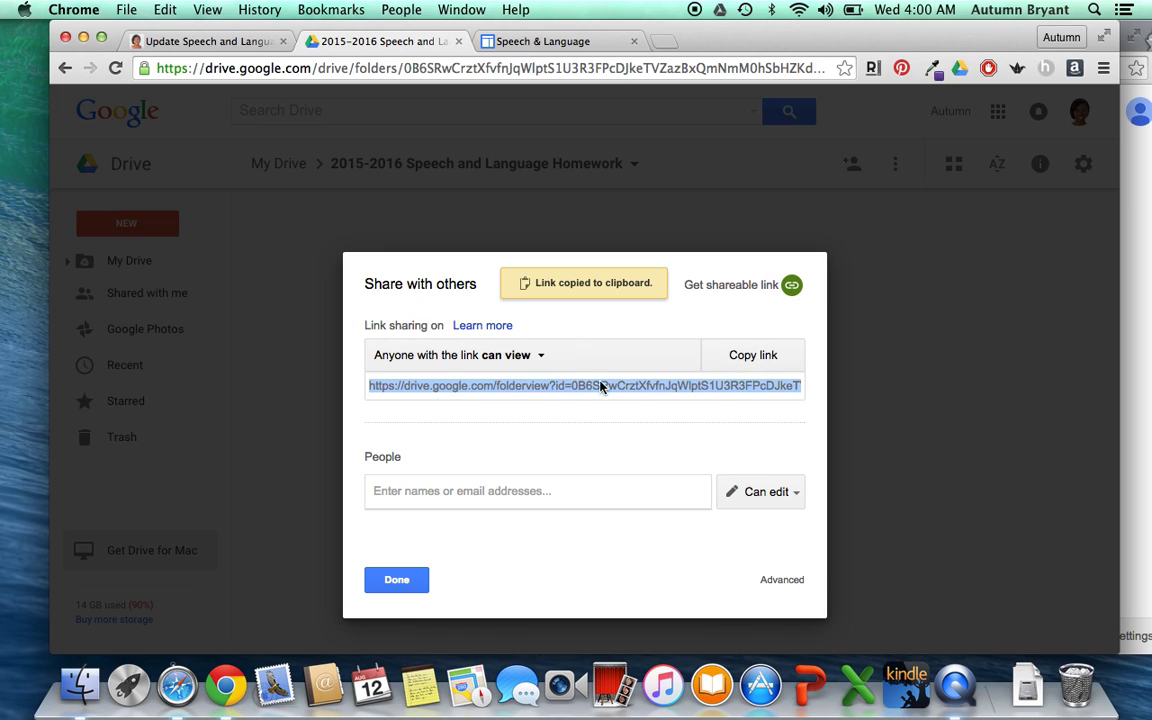
left_click(396, 580)
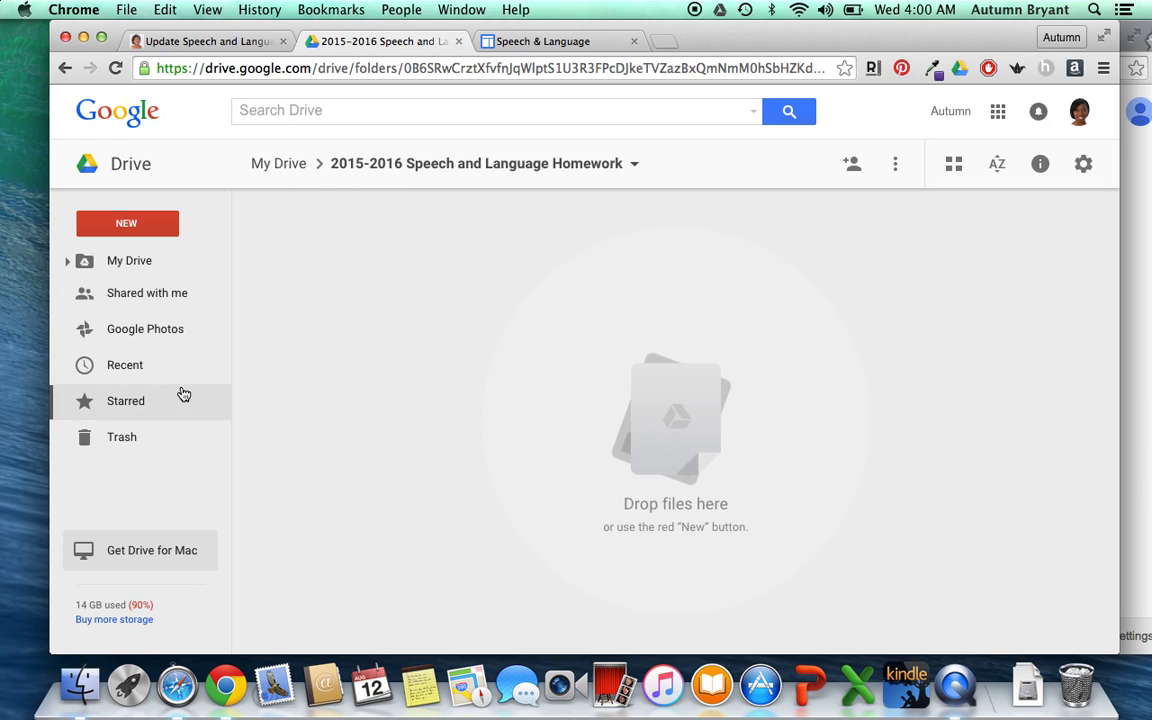
left_click(203, 62)
left_click(206, 42)
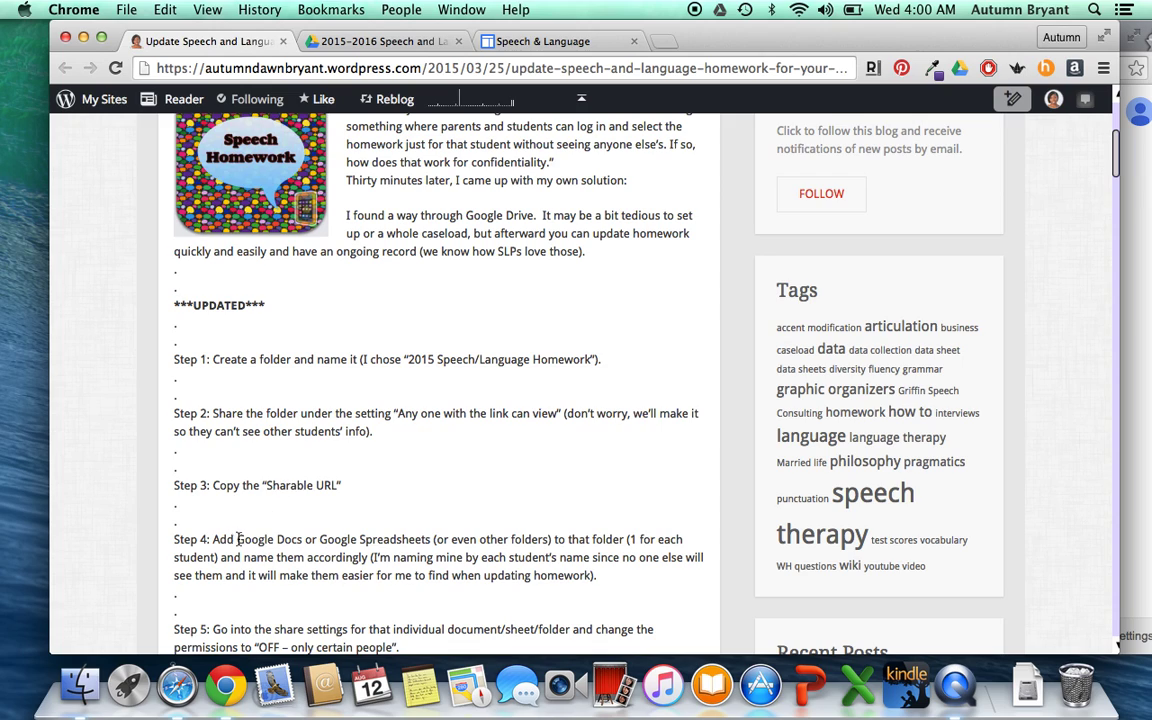
scroll(228, 541, "down", 1)
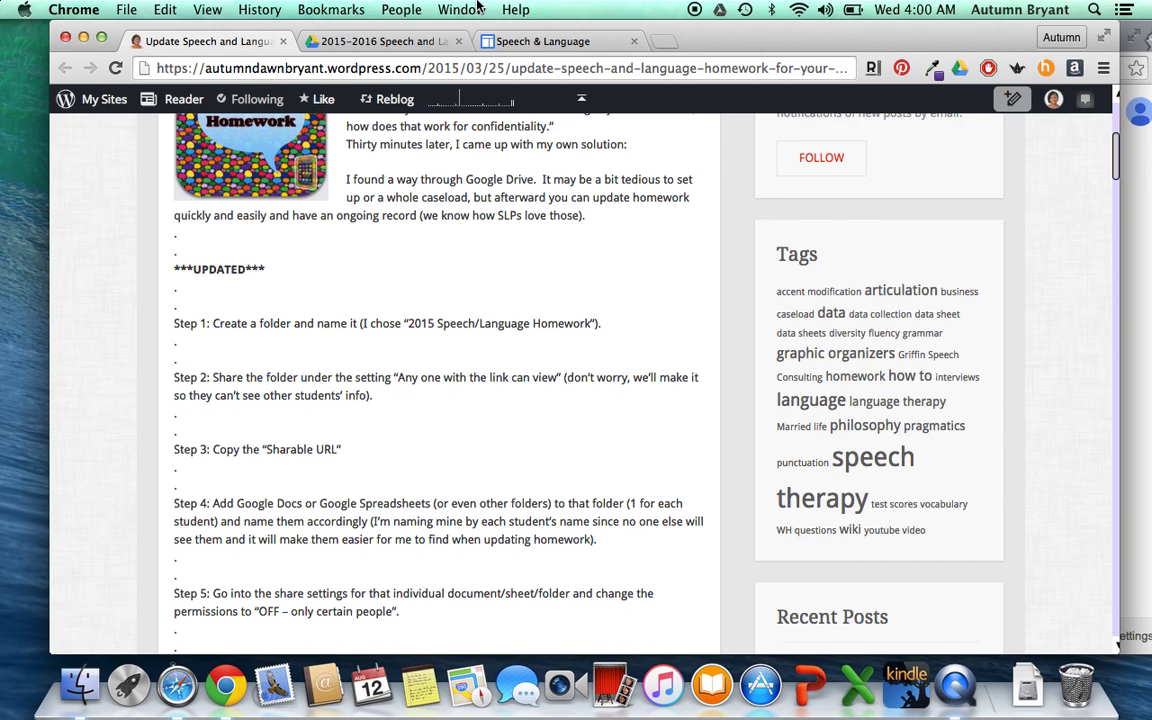
left_click(401, 43)
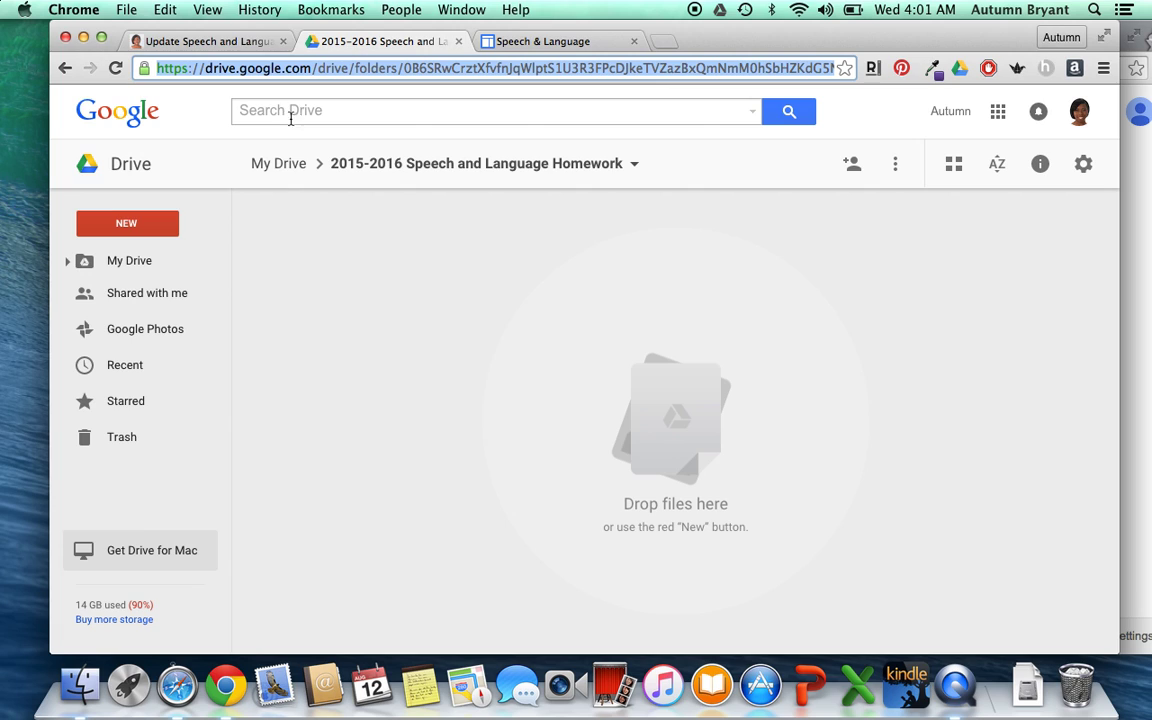
- Add three subfolders inside the homework folder, each named after one student
left_click(130, 222)
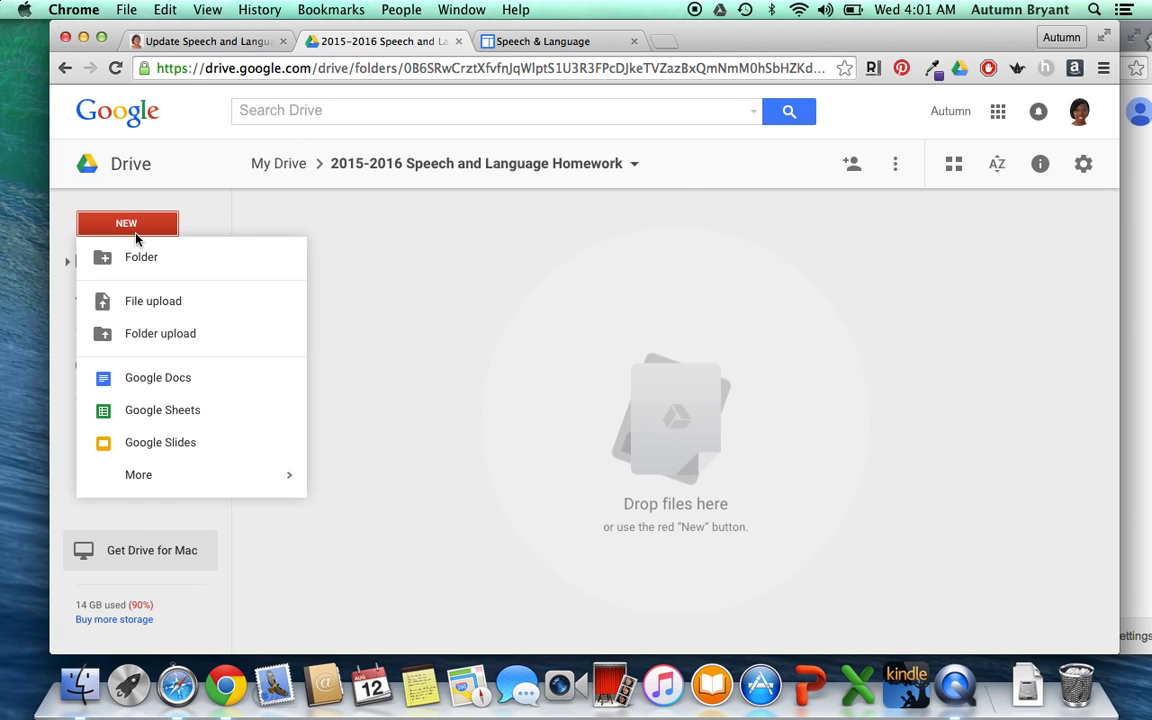
left_click(135, 257)
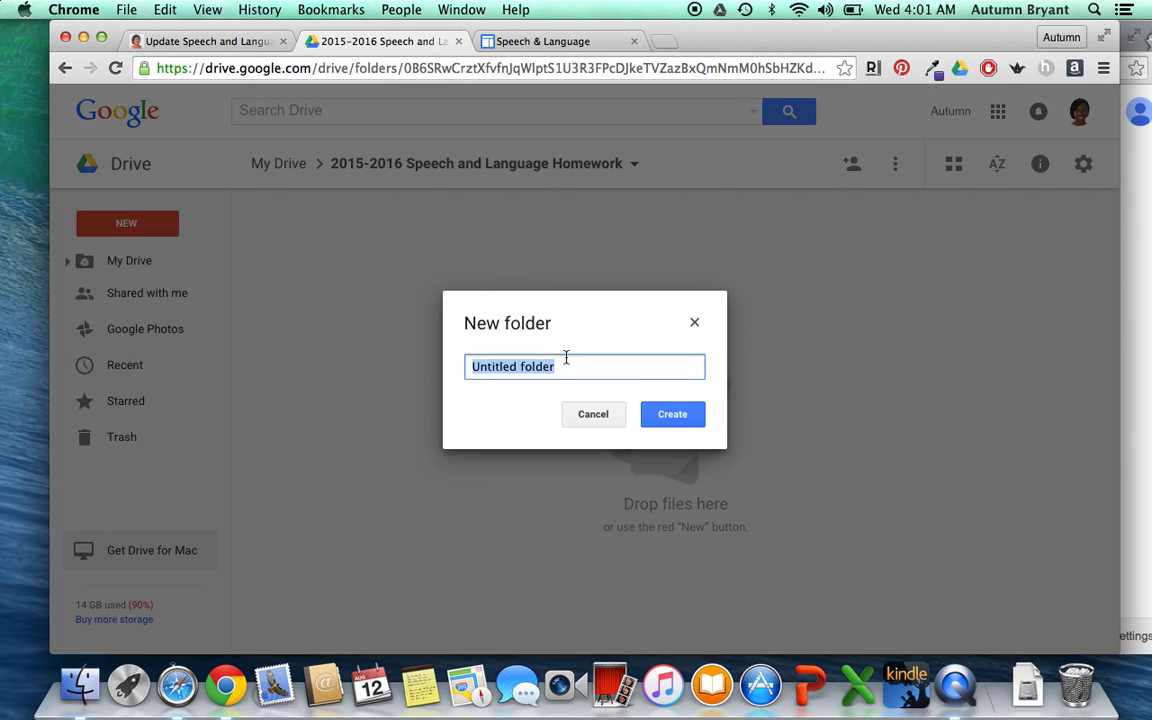
type("Lawrence")
left_click(672, 414)
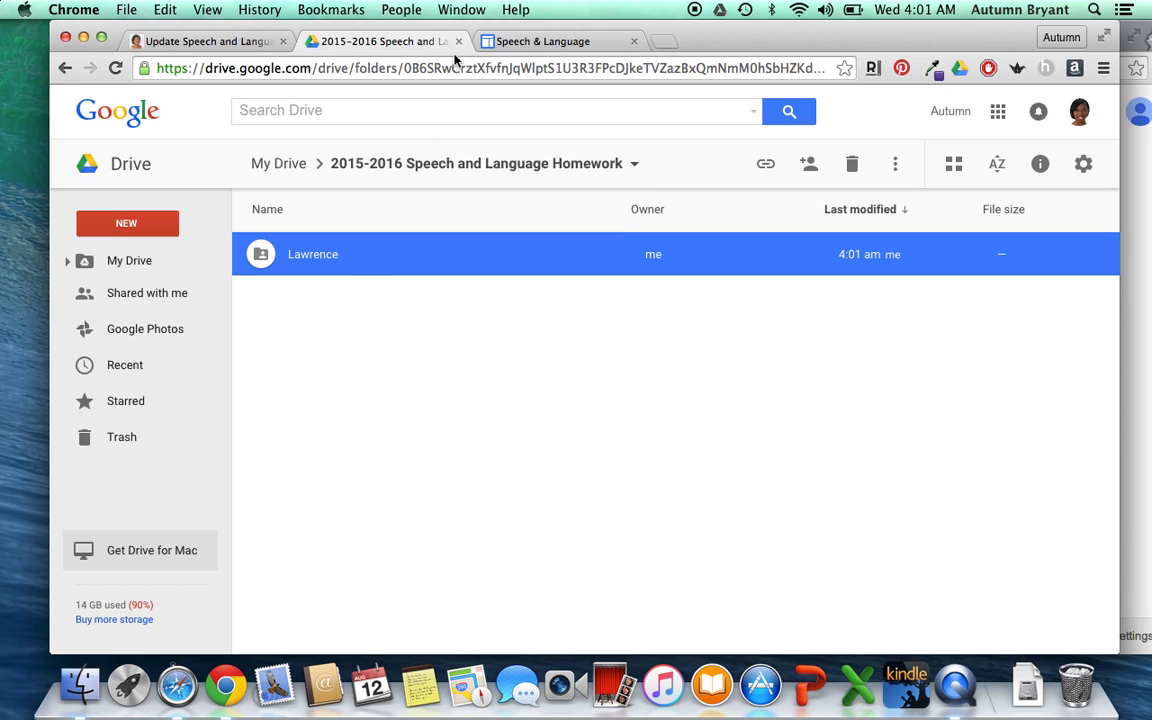
left_click(150, 220)
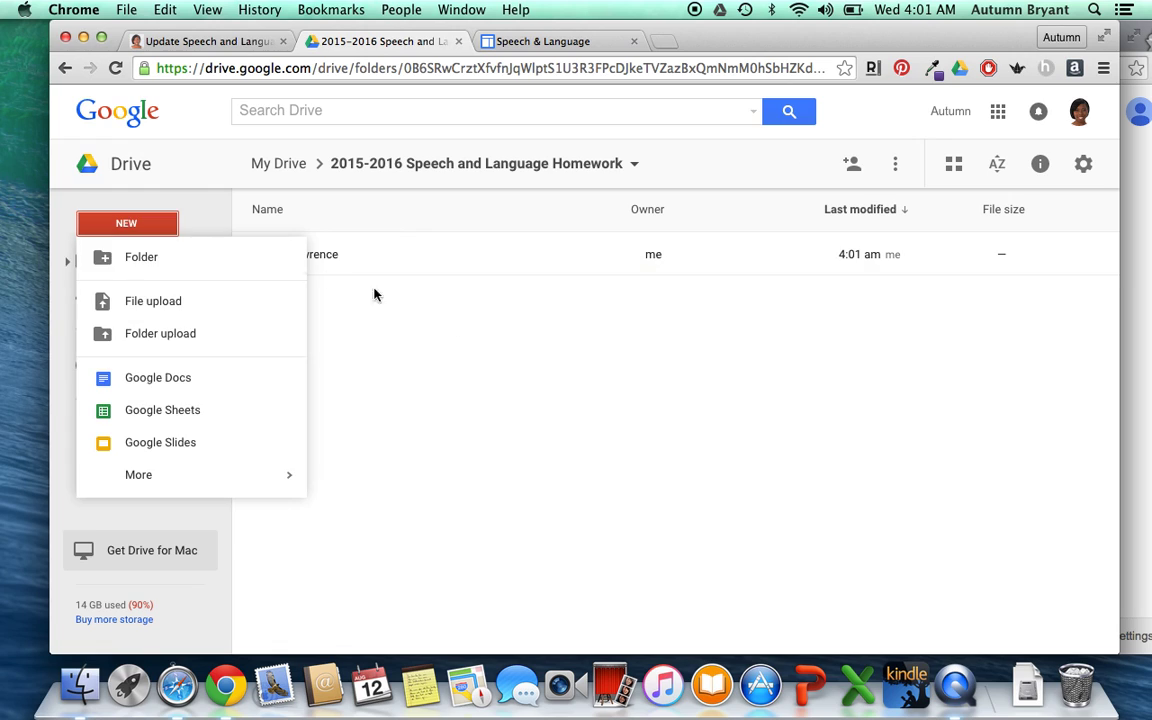
left_click(150, 262)
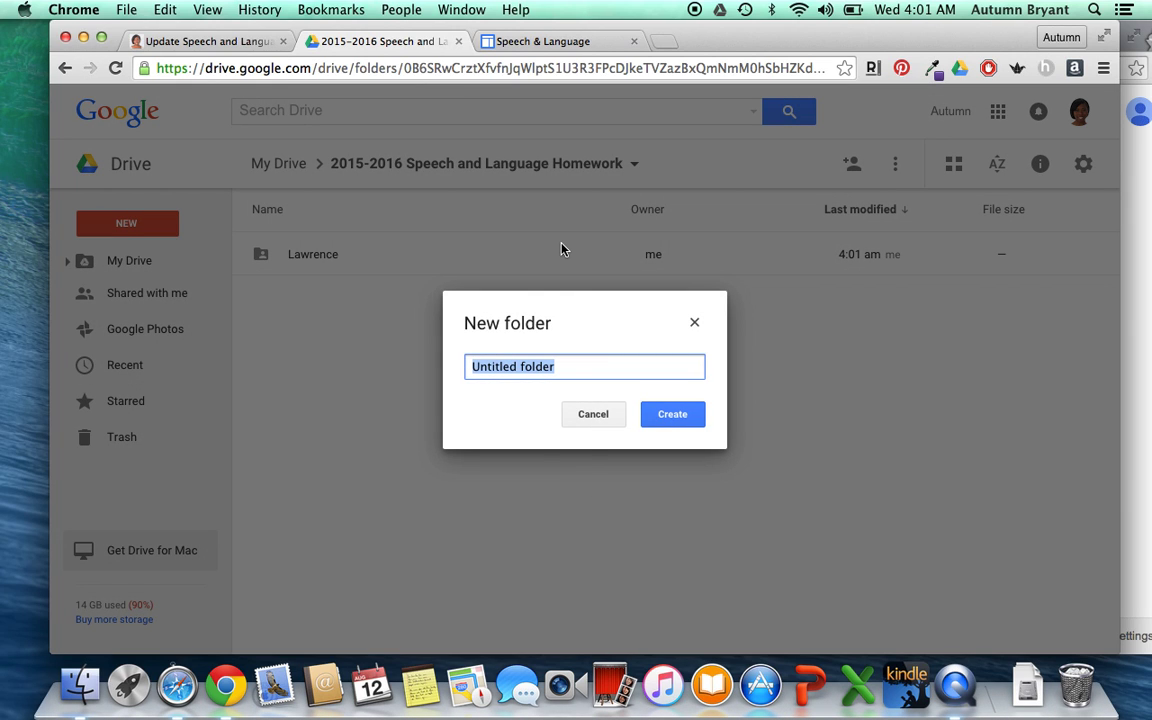
type("Brent")
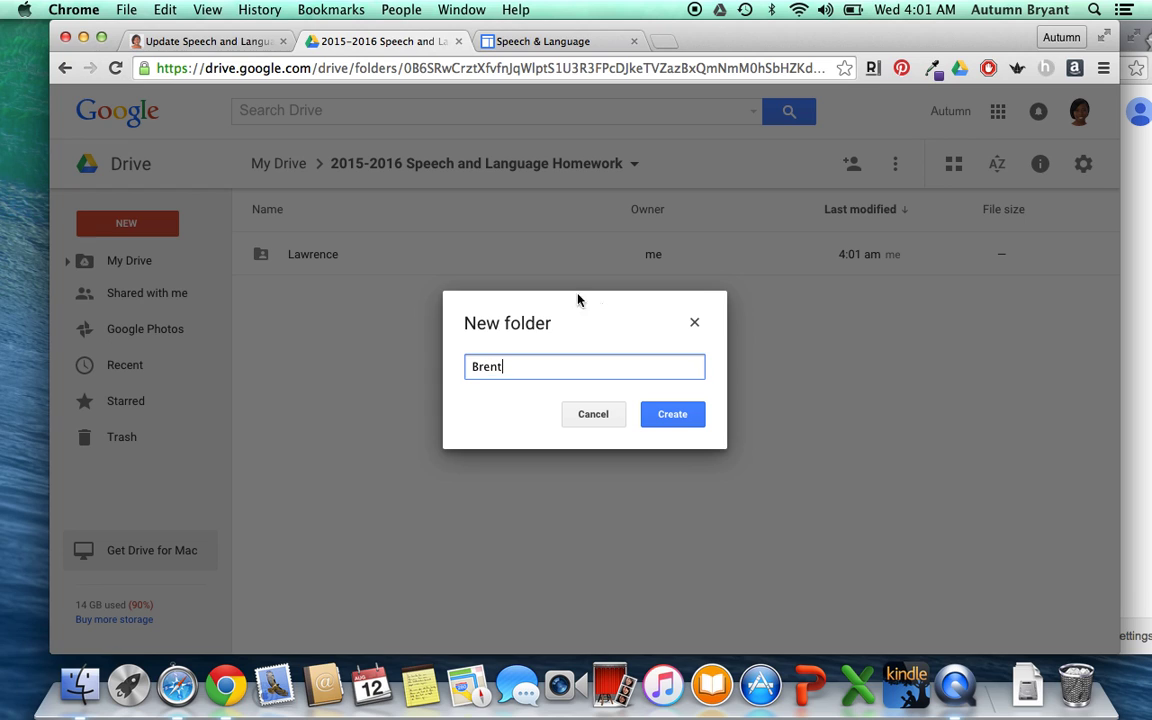
left_click(672, 413)
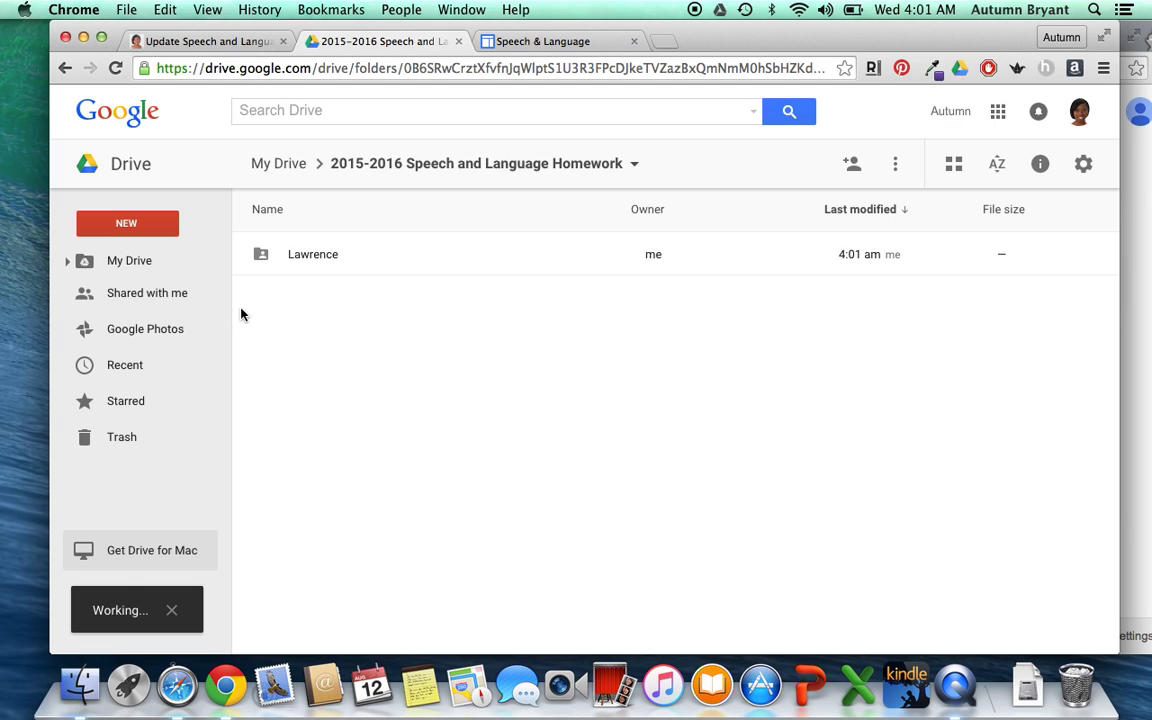
left_click(122, 222)
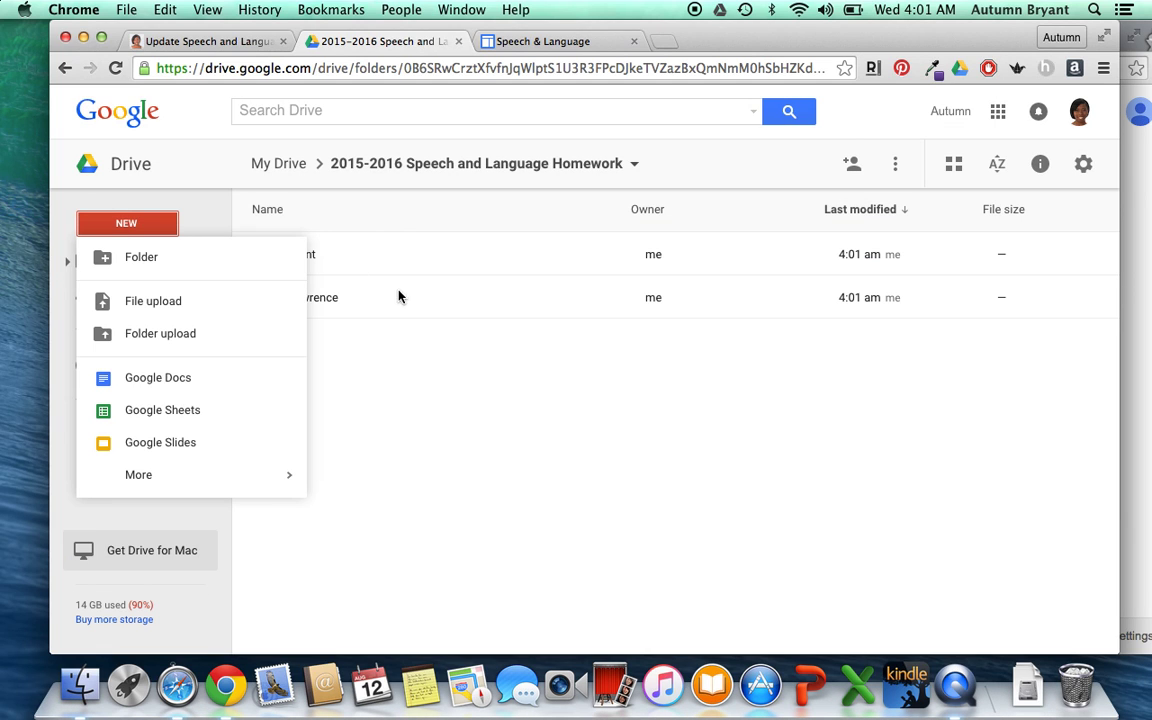
left_click(193, 267)
type("Griffin")
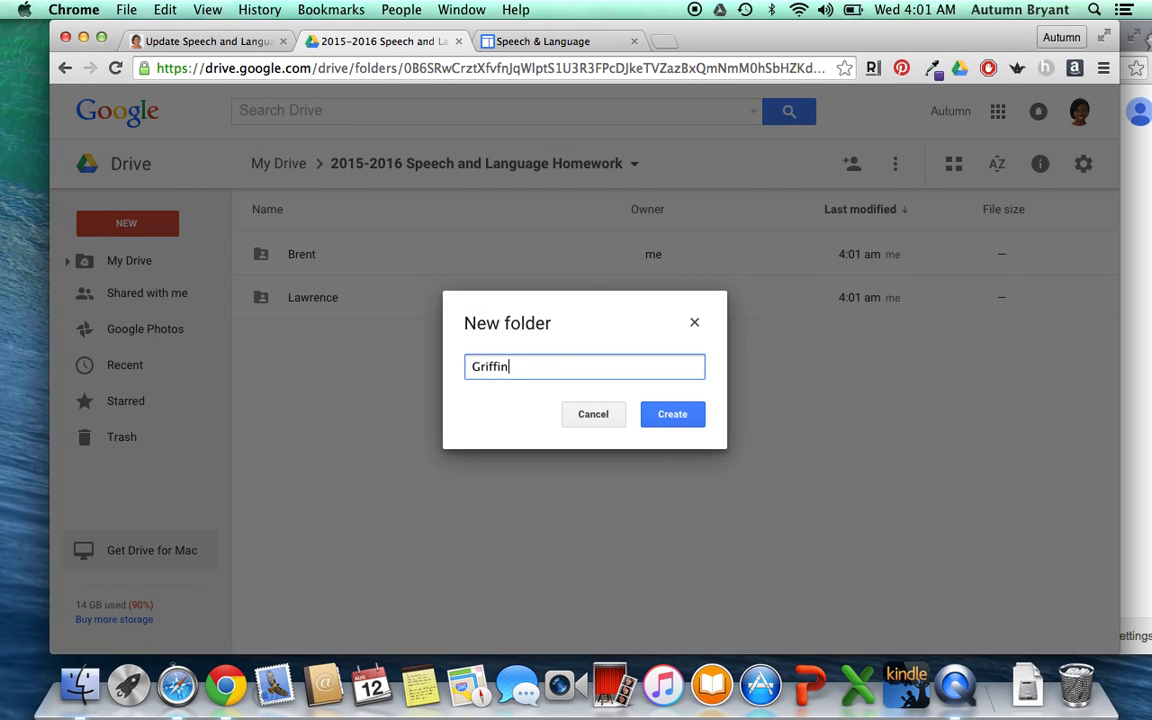
left_click(673, 415)
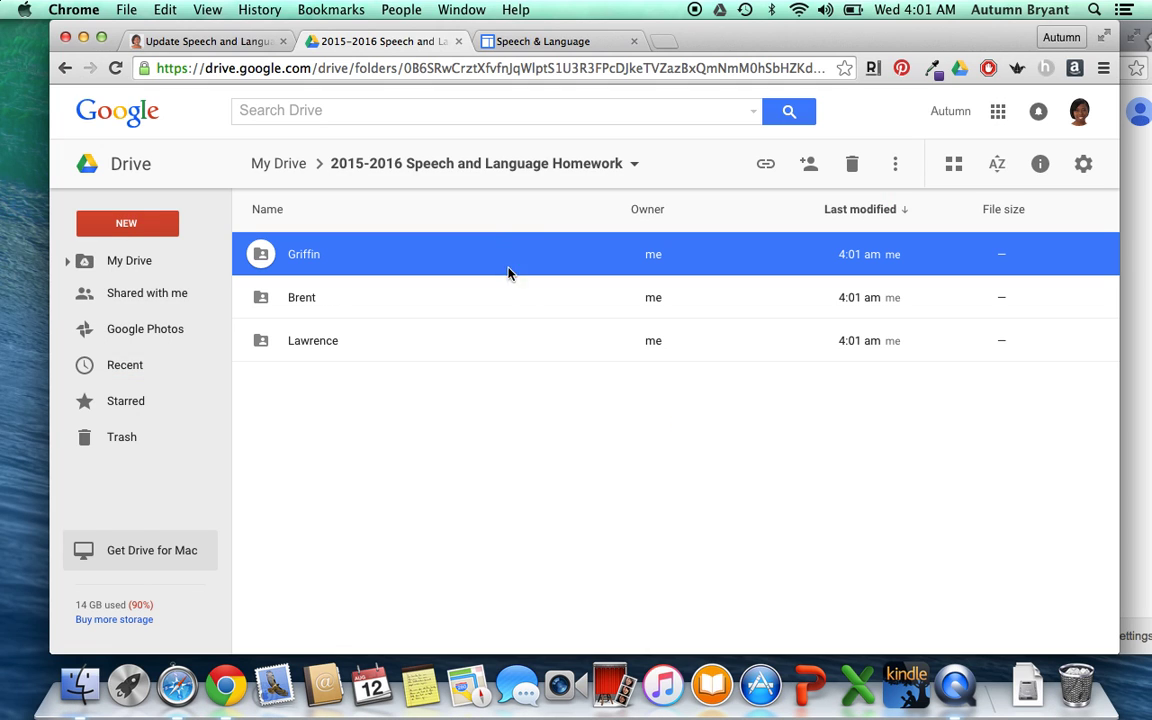
left_click(561, 422)
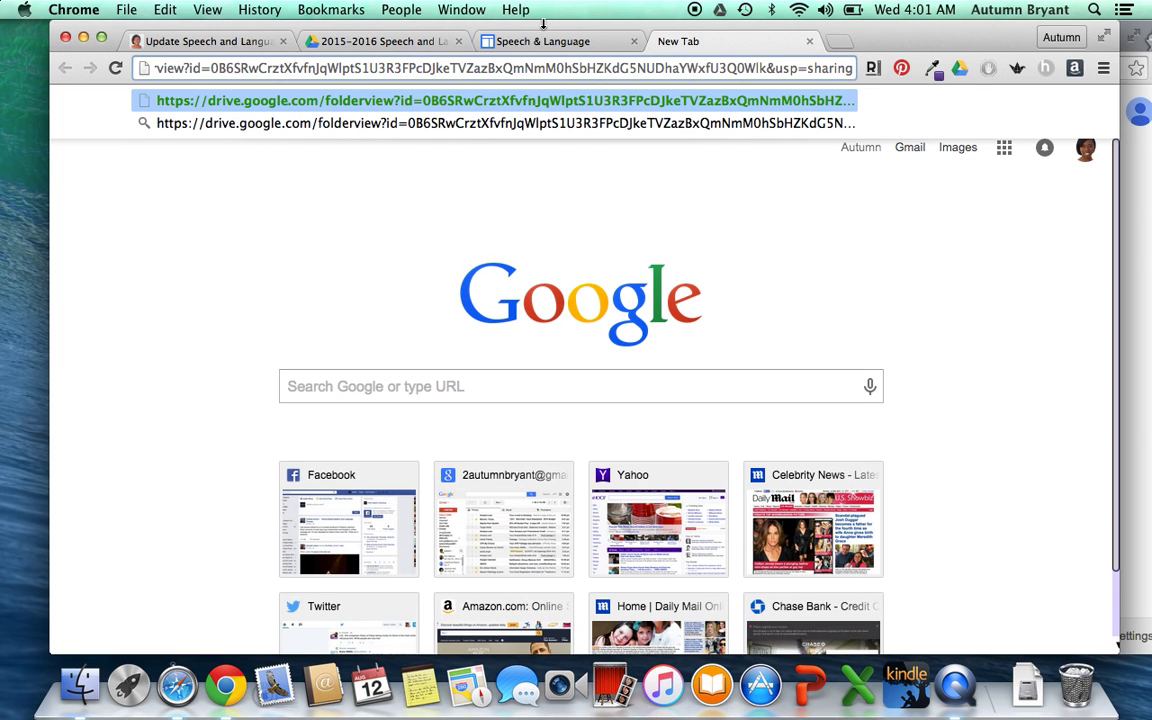
- Load the copied folder link in a new tab, then return to the Drive folder's NEW menu
key("Return")
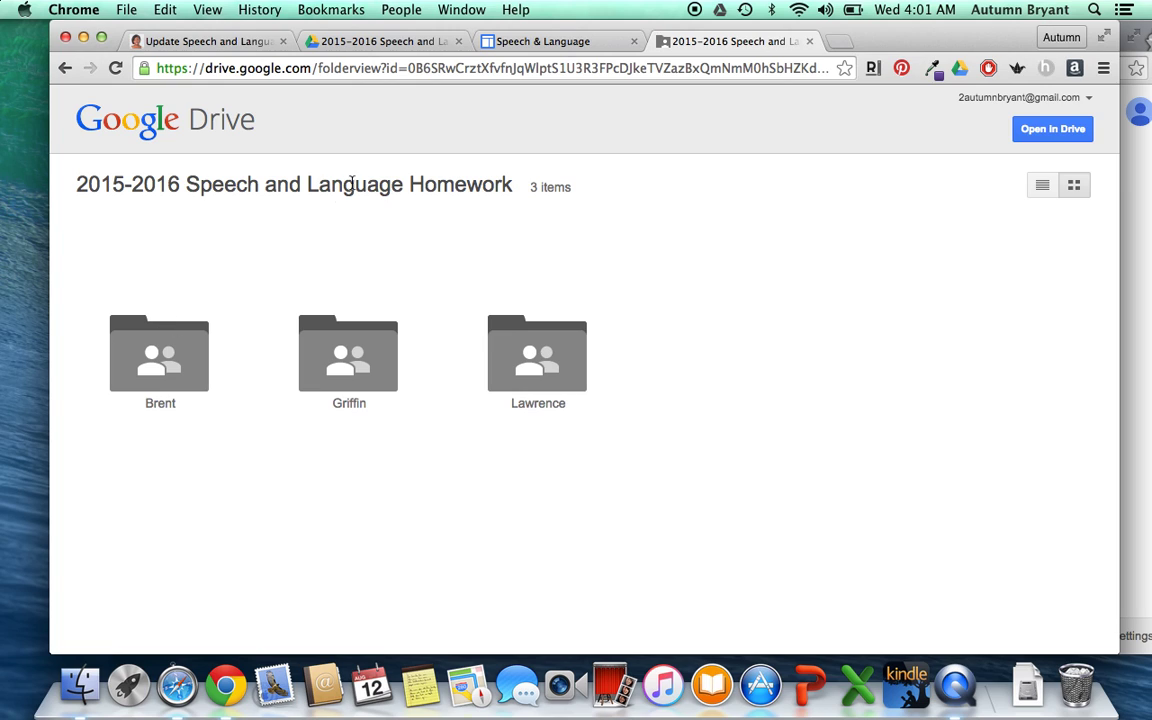
left_click(517, 41)
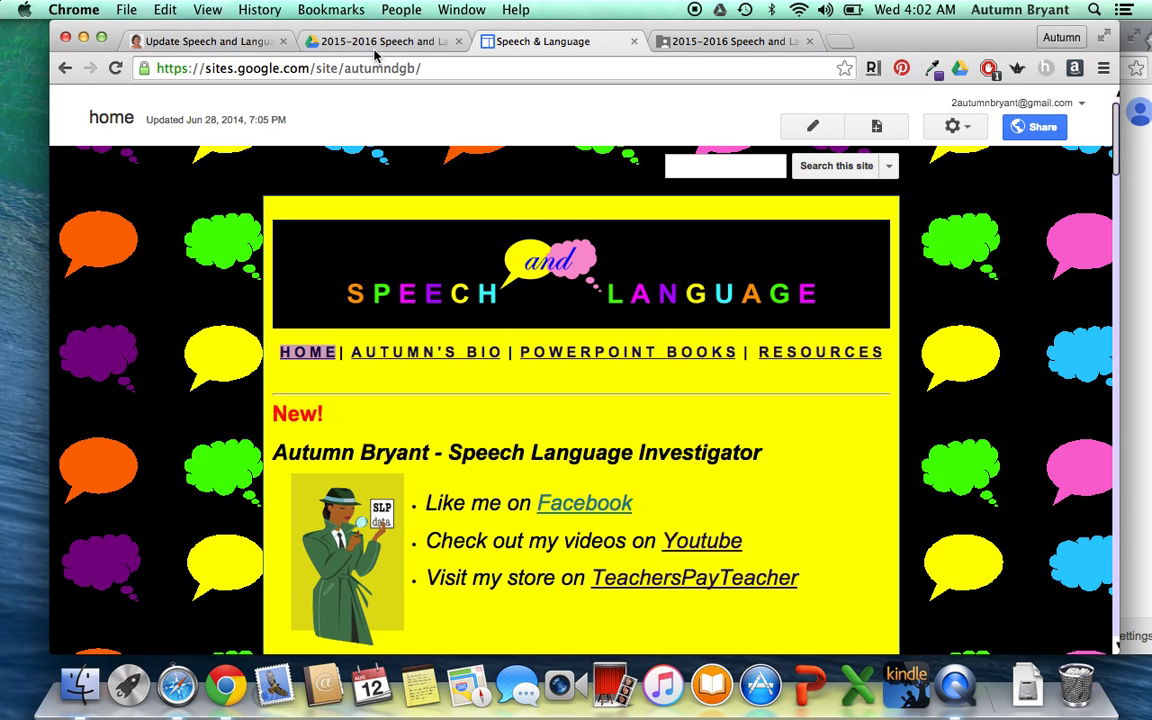
left_click(376, 45)
left_click(125, 223)
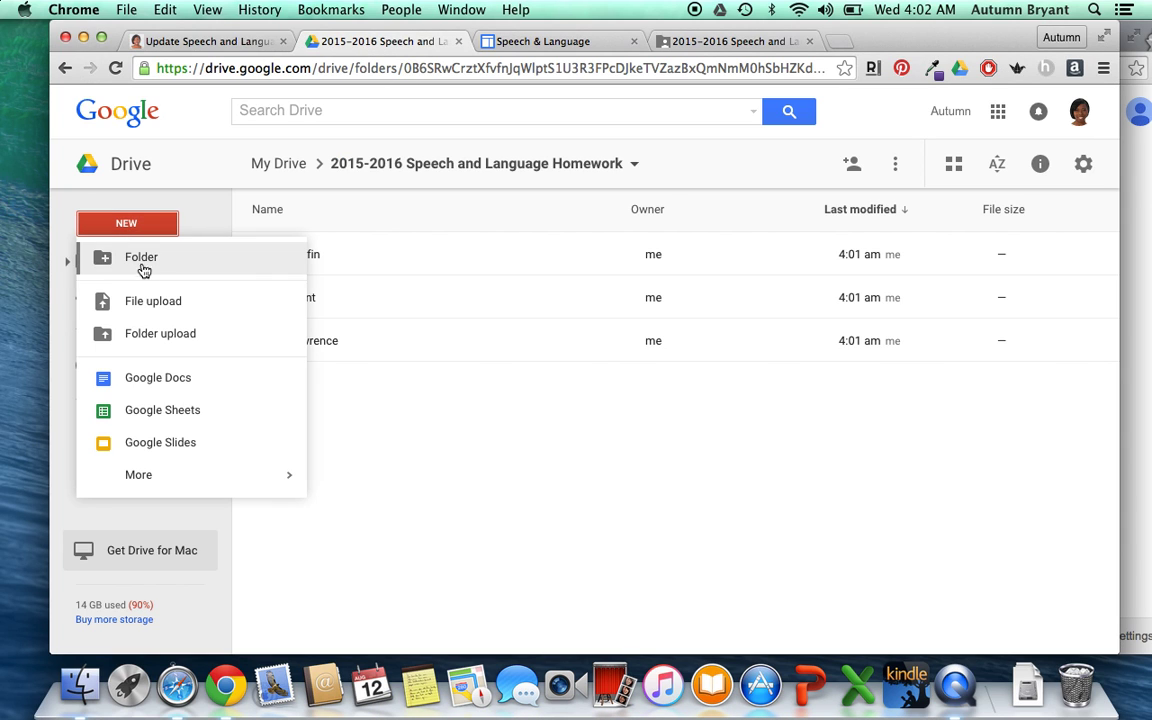
- Create a student-named Google Doc in the folder reading 'hi there, your homework is to practice your /r/ sound'
left_click(166, 390)
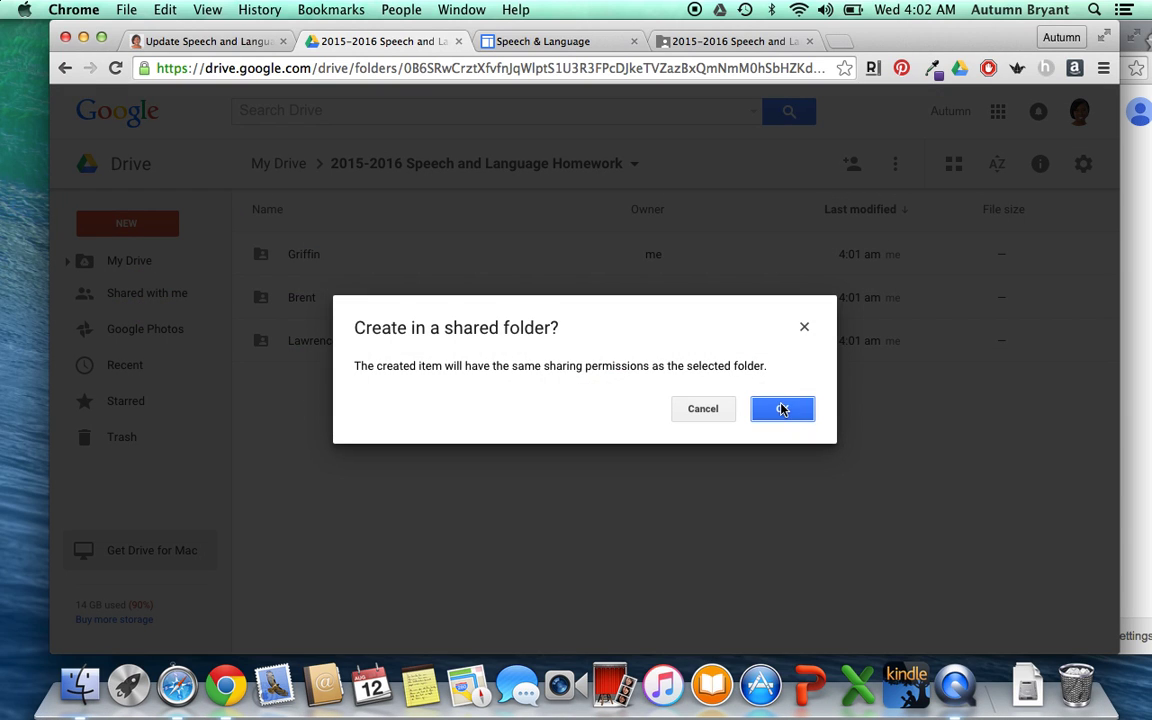
left_click(782, 409)
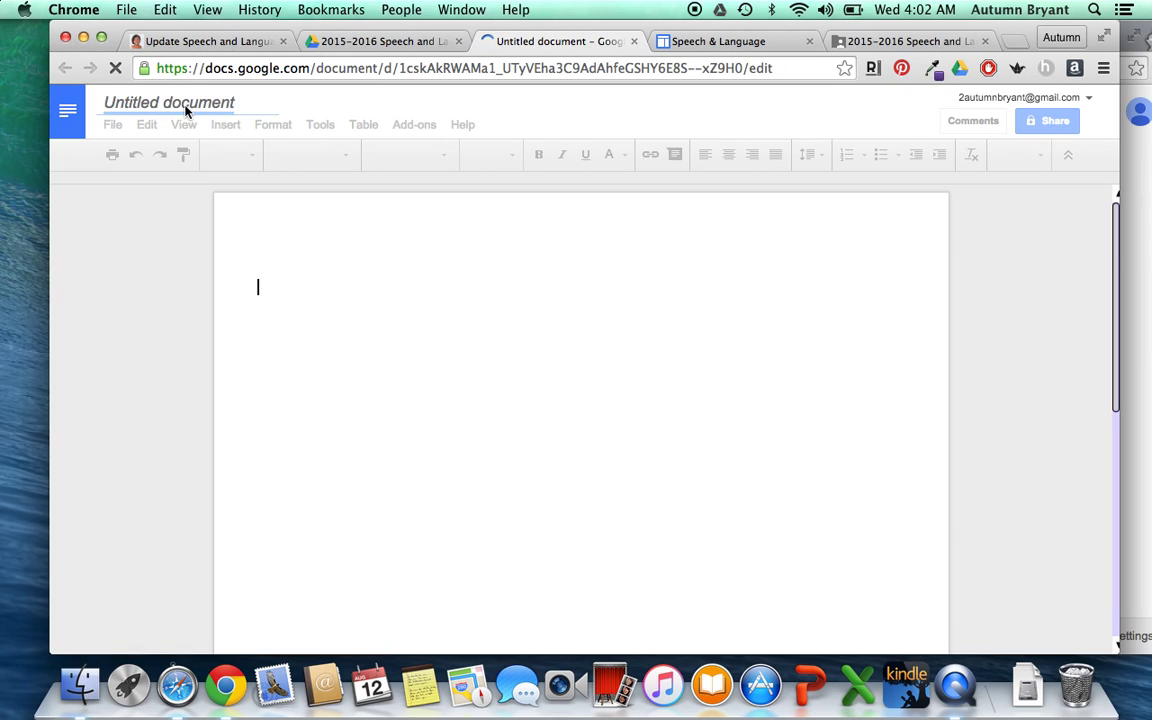
left_click(118, 102)
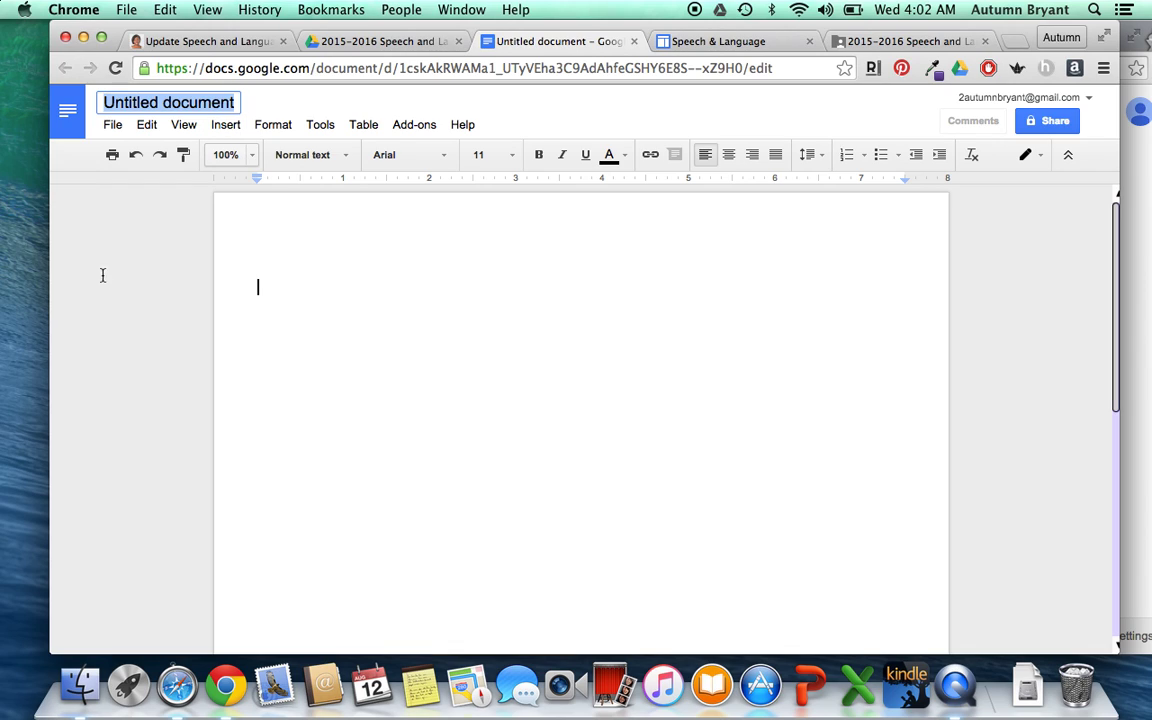
type("AmA")
key("BackSpace")
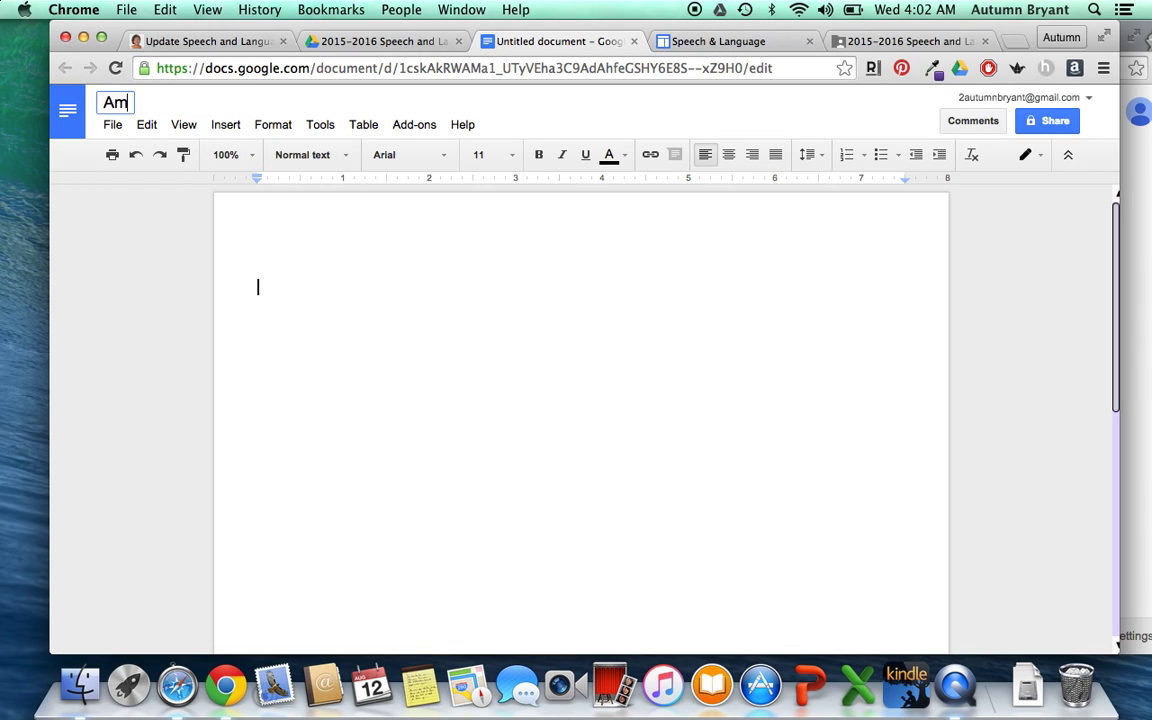
type("ber")
left_click(383, 261)
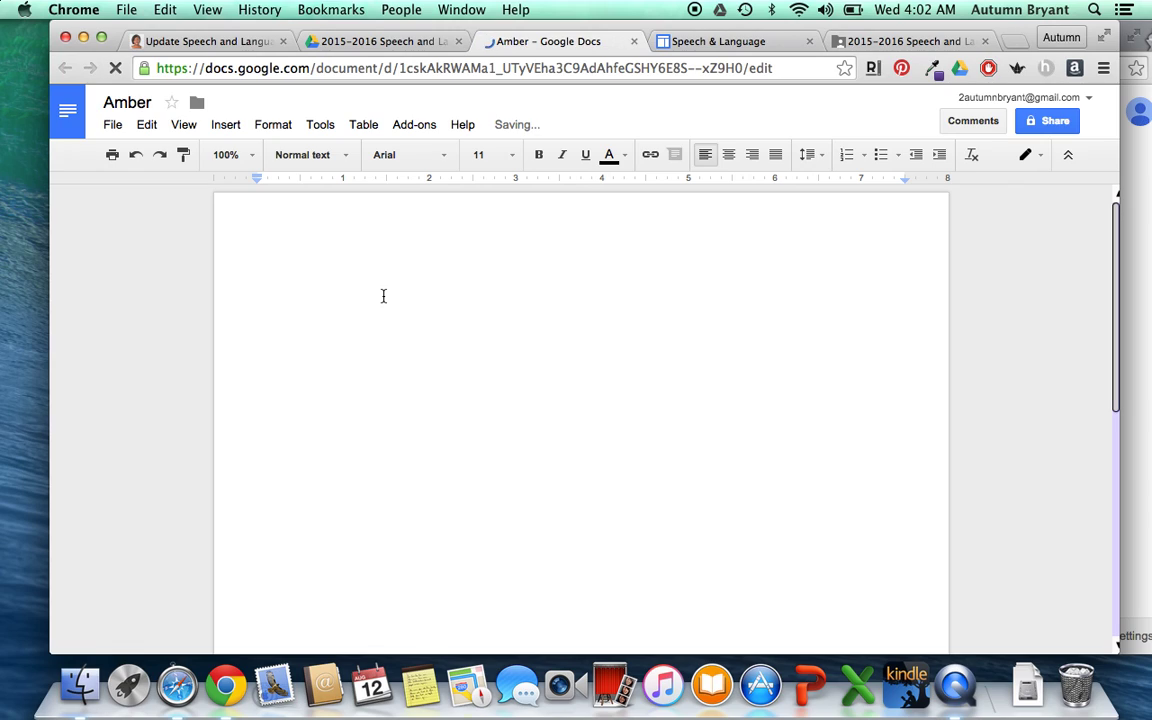
type("h")
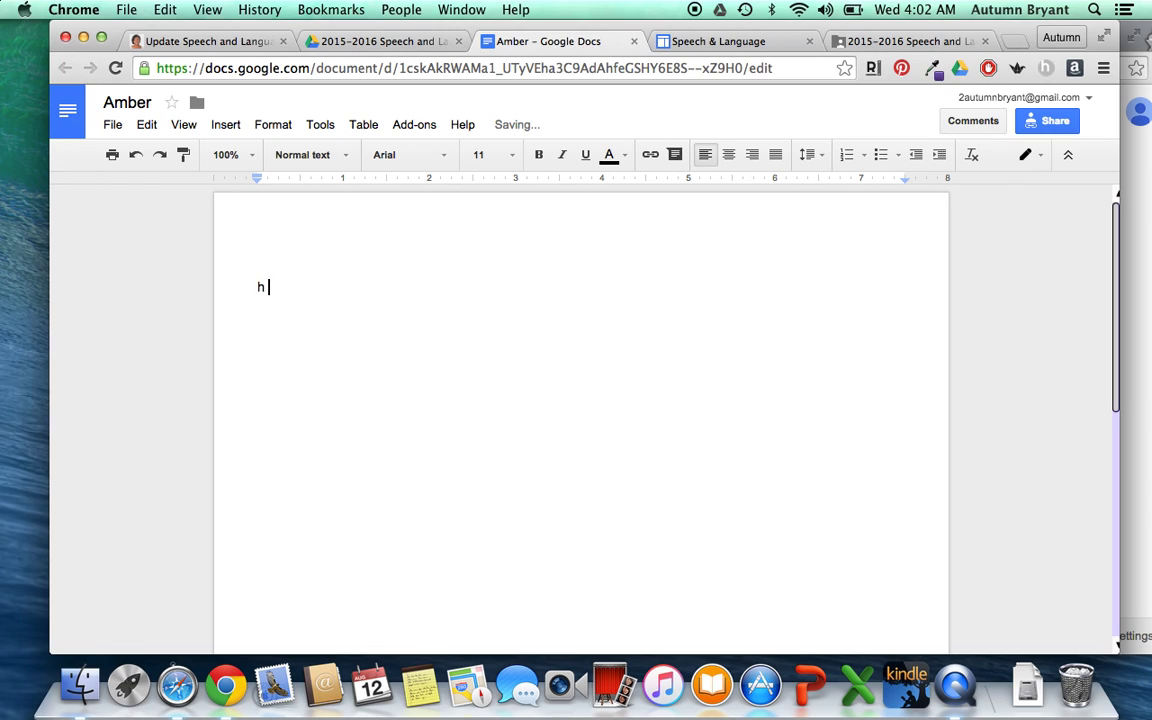
type("i there, your homework is to ")
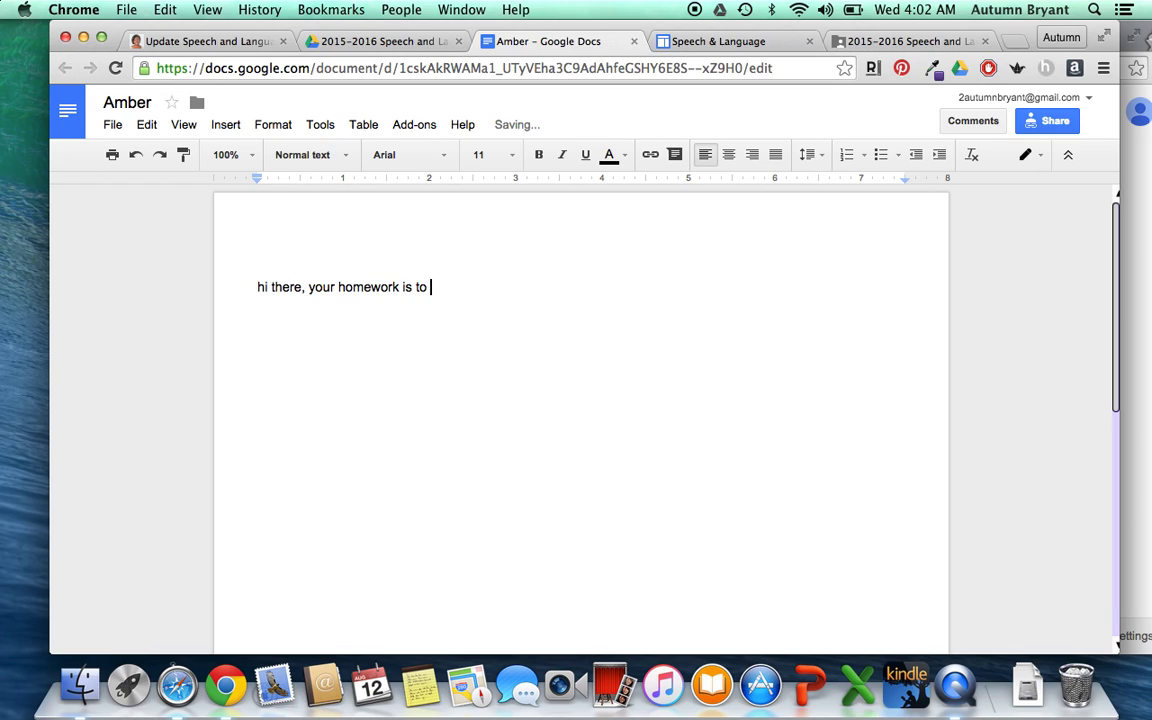
type("practice your /r/")
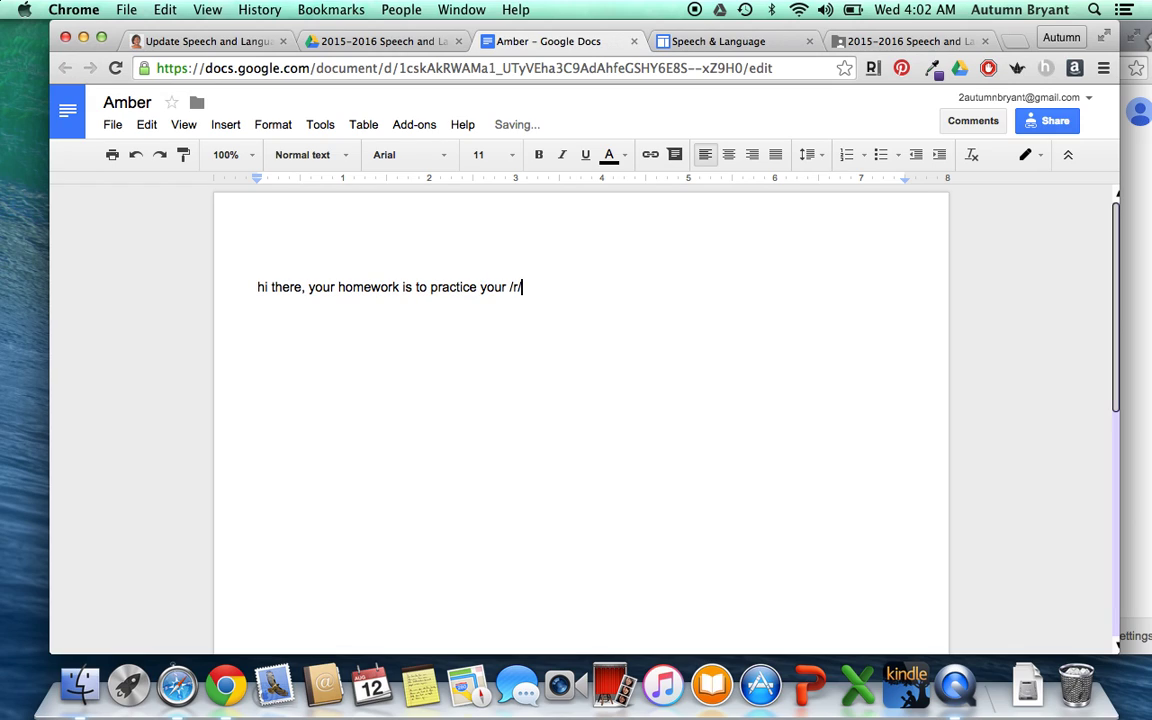
type(" sound")
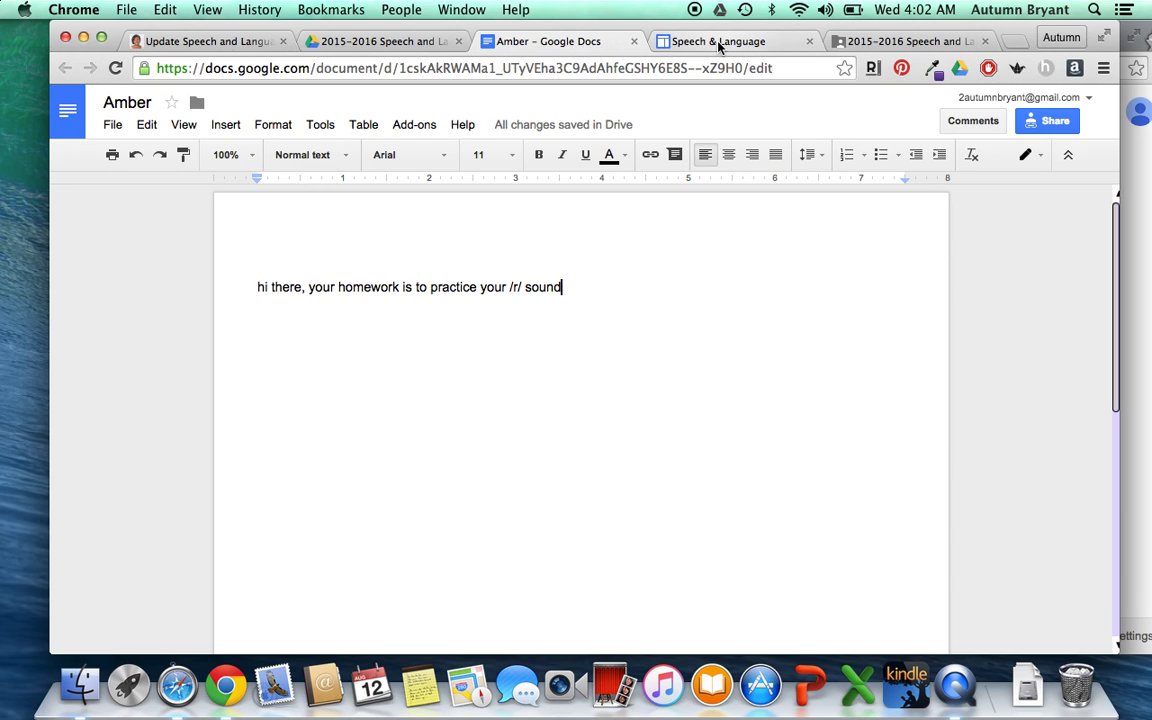
left_click(843, 42)
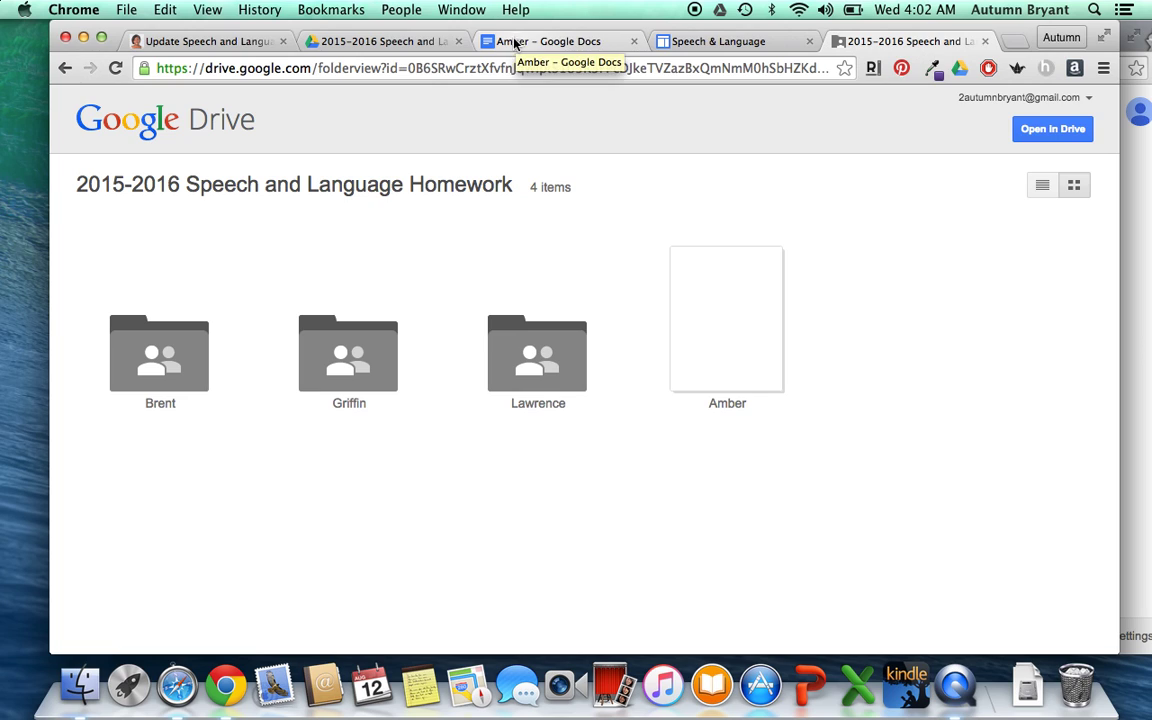
- Return to the Drive folder list to confirm the new Doc sits beside the three subfolders
left_click(395, 42)
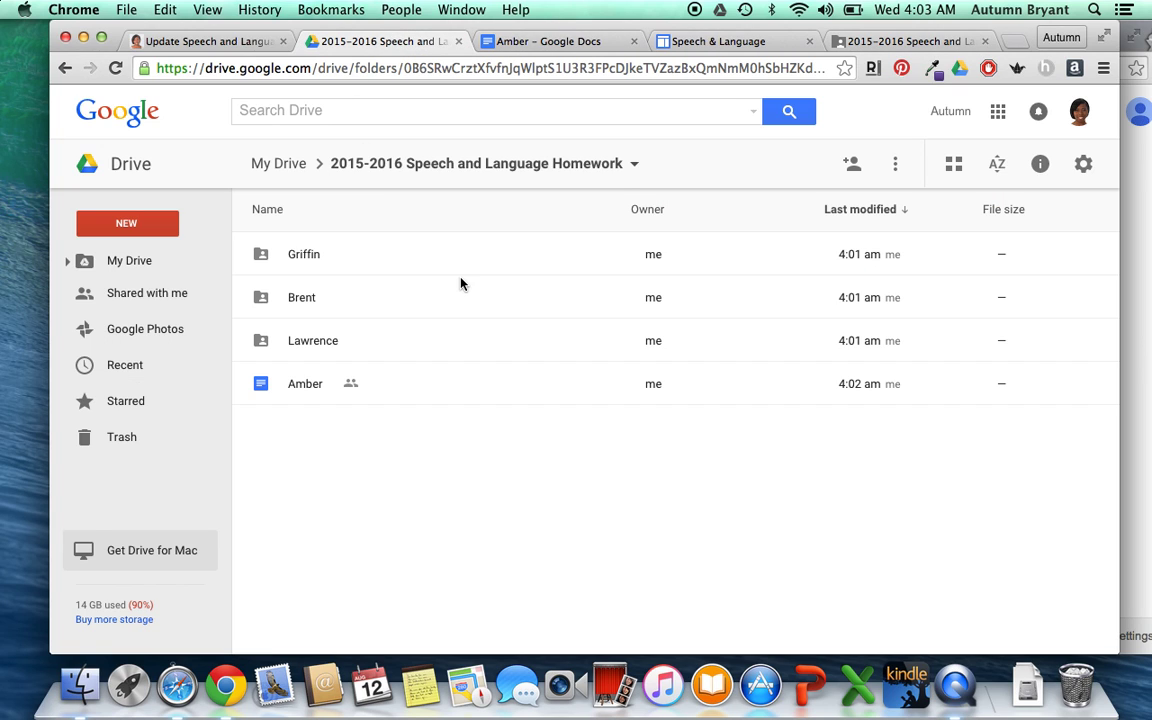
- Move the student Doc to the trash and select one of the student subfolders
left_click(307, 398)
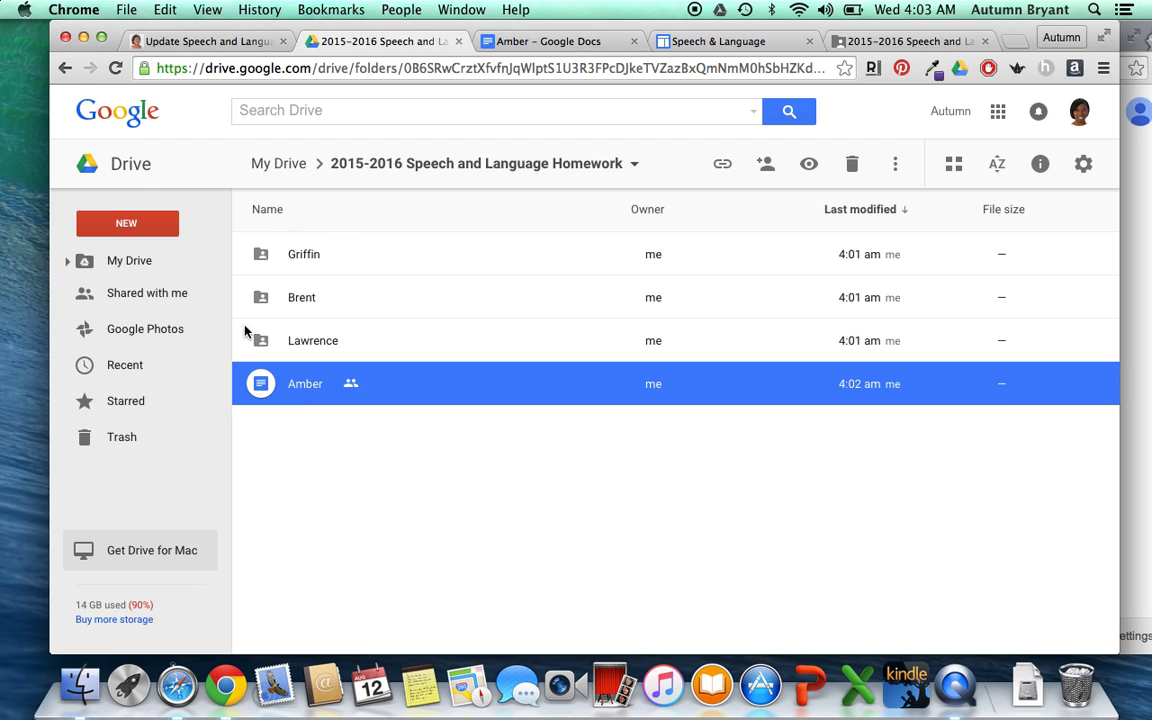
left_click(852, 165)
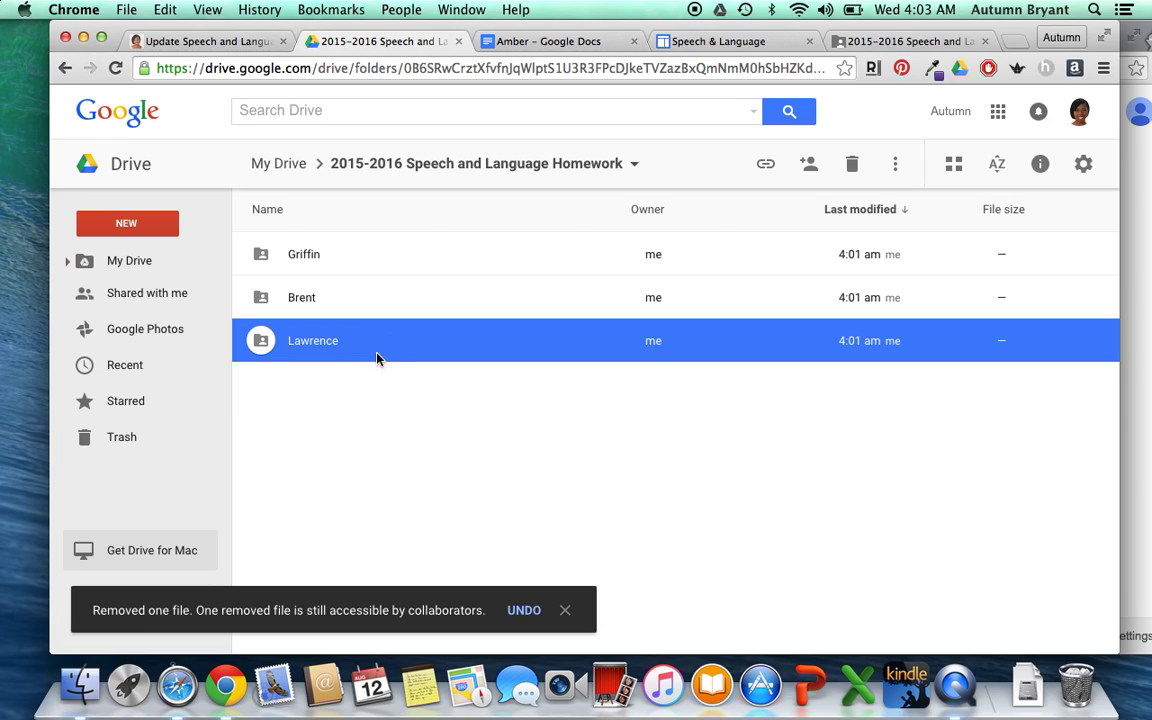
left_click(374, 321)
left_click(494, 349)
- Turn link sharing off for one student subfolder and share it with one person, without email notification
left_click(809, 164)
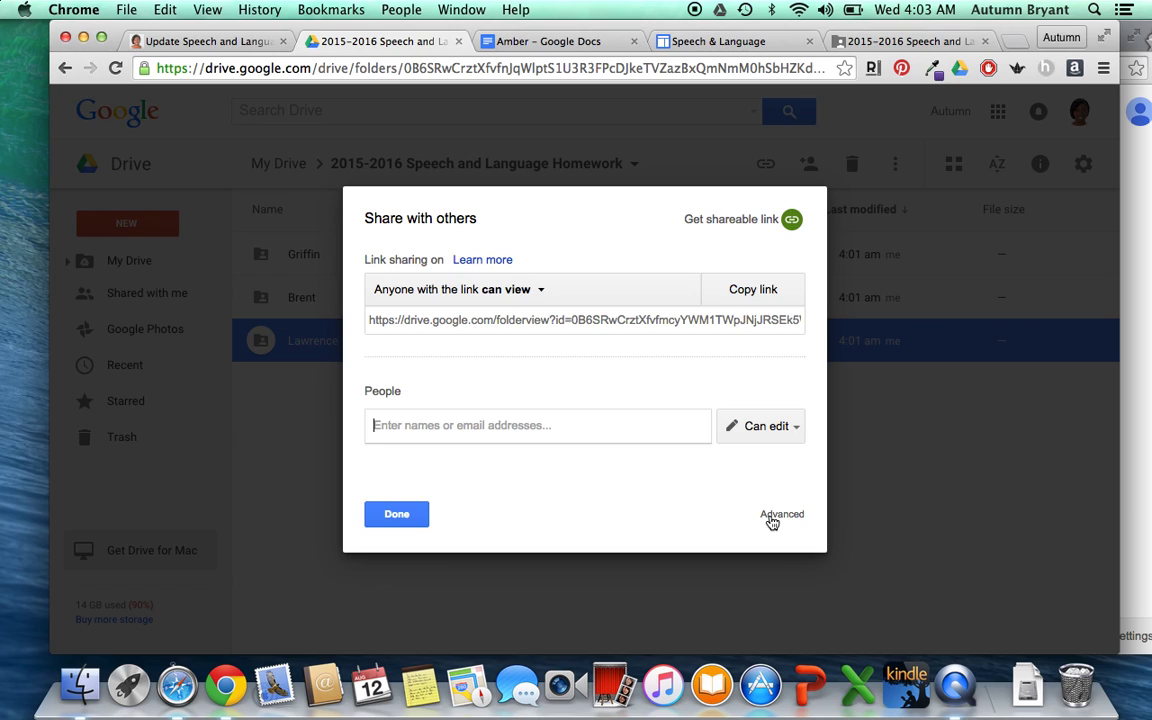
left_click(524, 298)
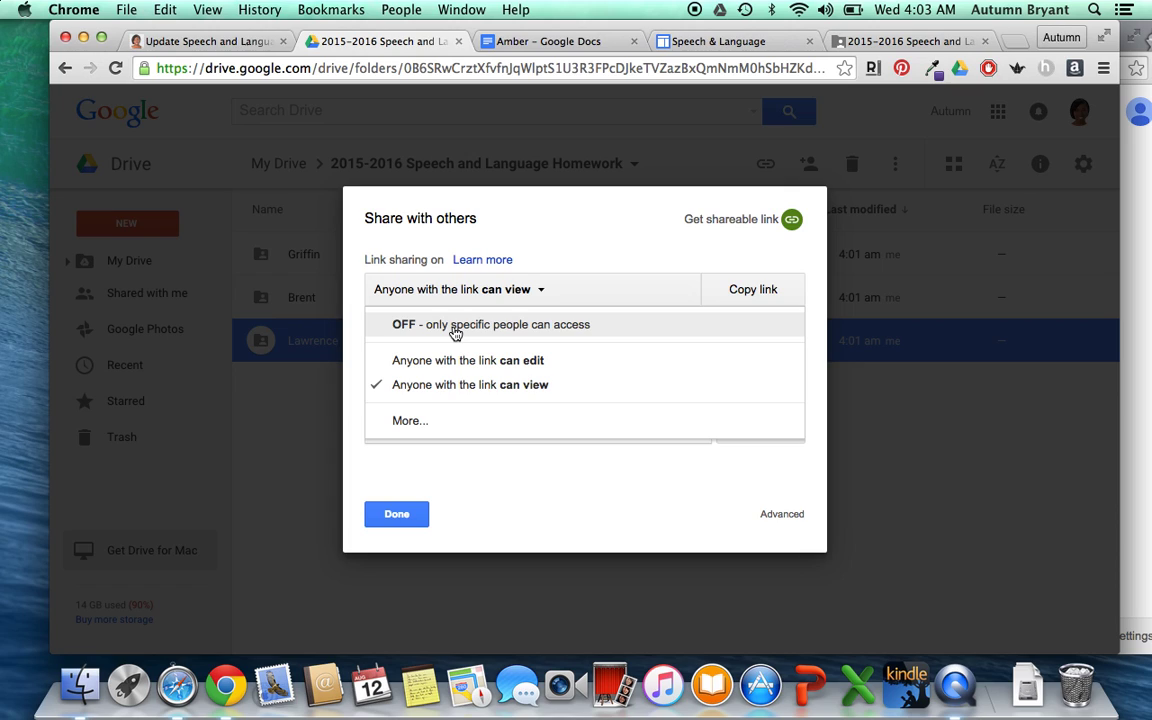
left_click(455, 330)
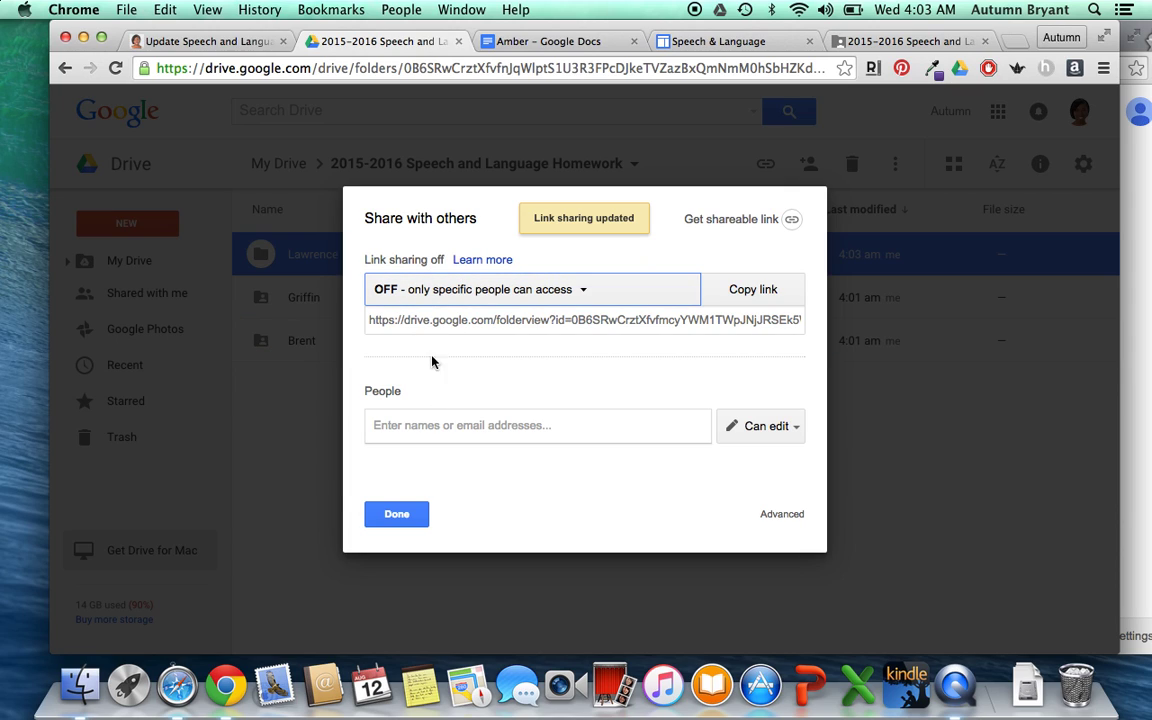
left_click(435, 435)
type("w")
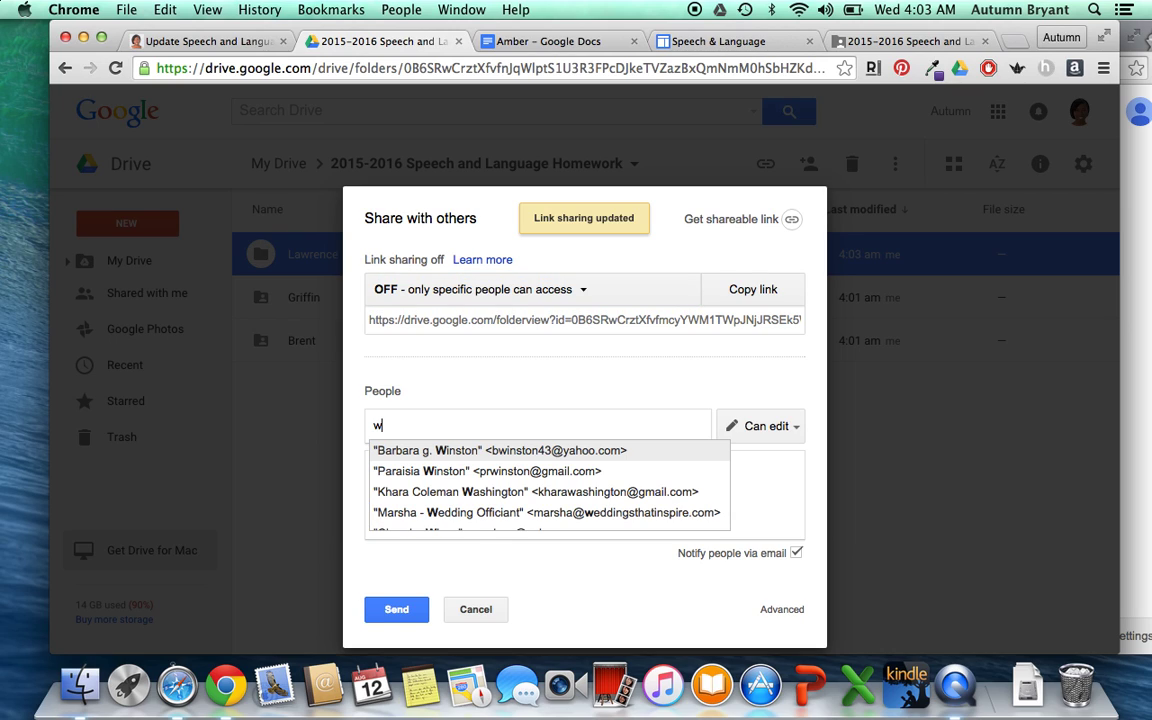
key("BackSpace")
type("2law")
key("Return")
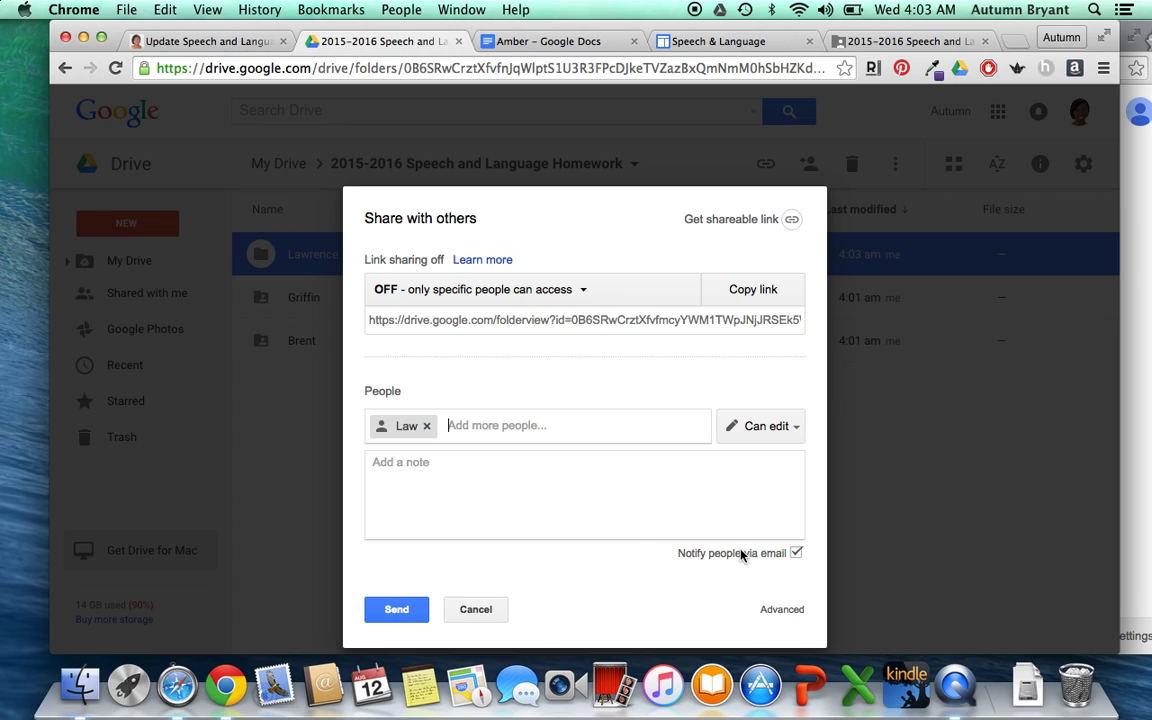
left_click(797, 554)
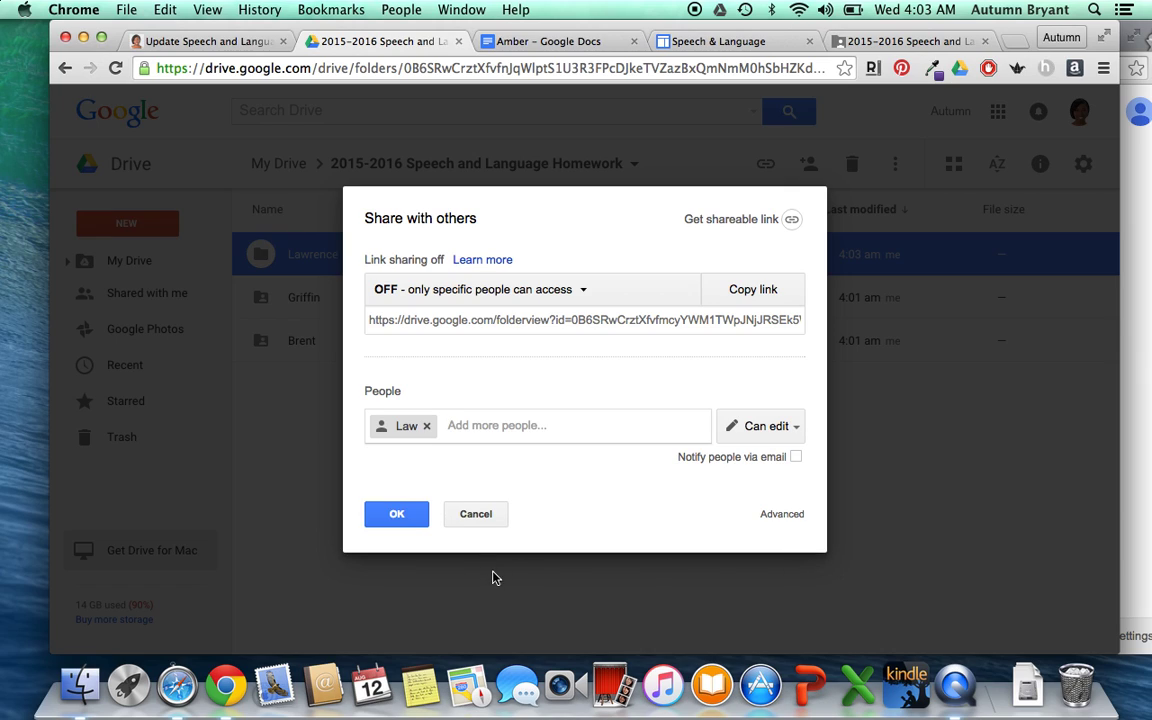
left_click(397, 515)
left_click(396, 284)
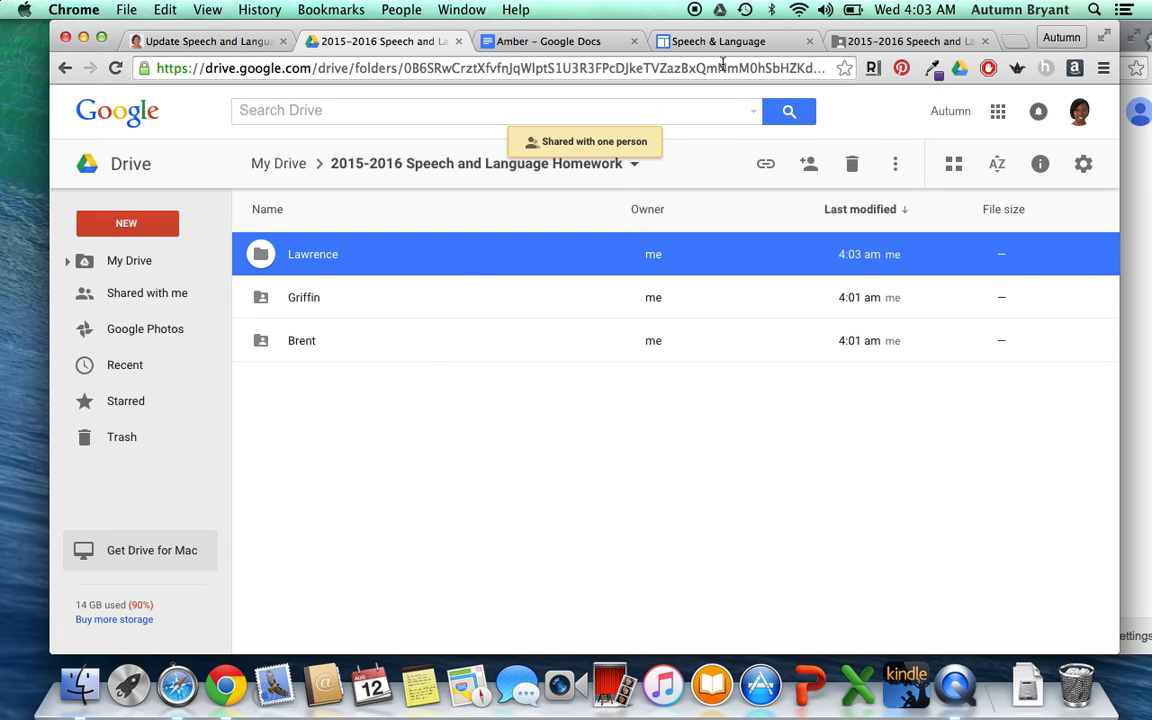
left_click(356, 306)
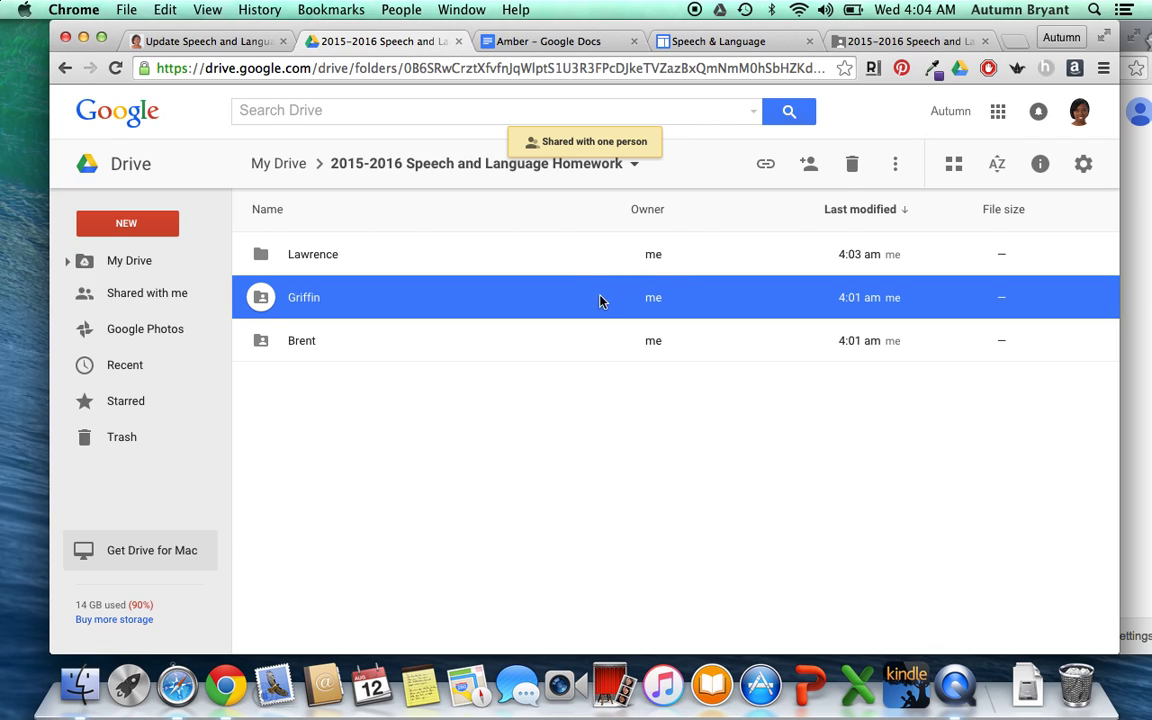
- Turn link sharing off for another student subfolder and share it with one contact, skipping the invitation email
left_click(811, 167)
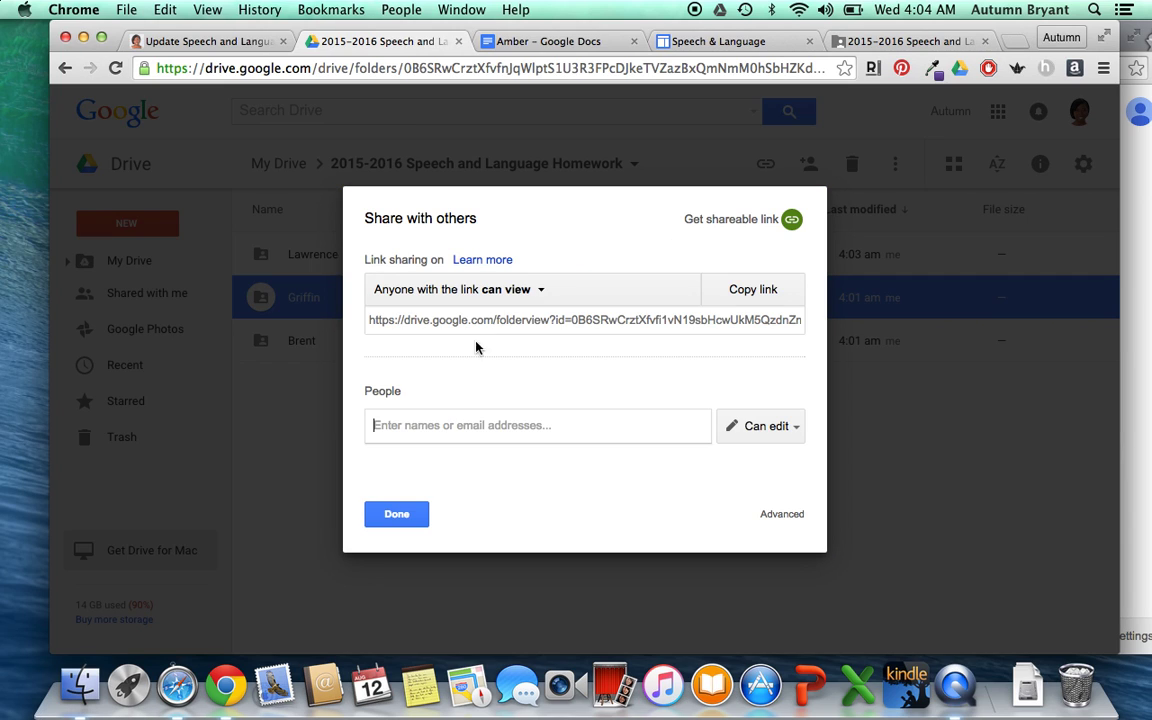
left_click(528, 290)
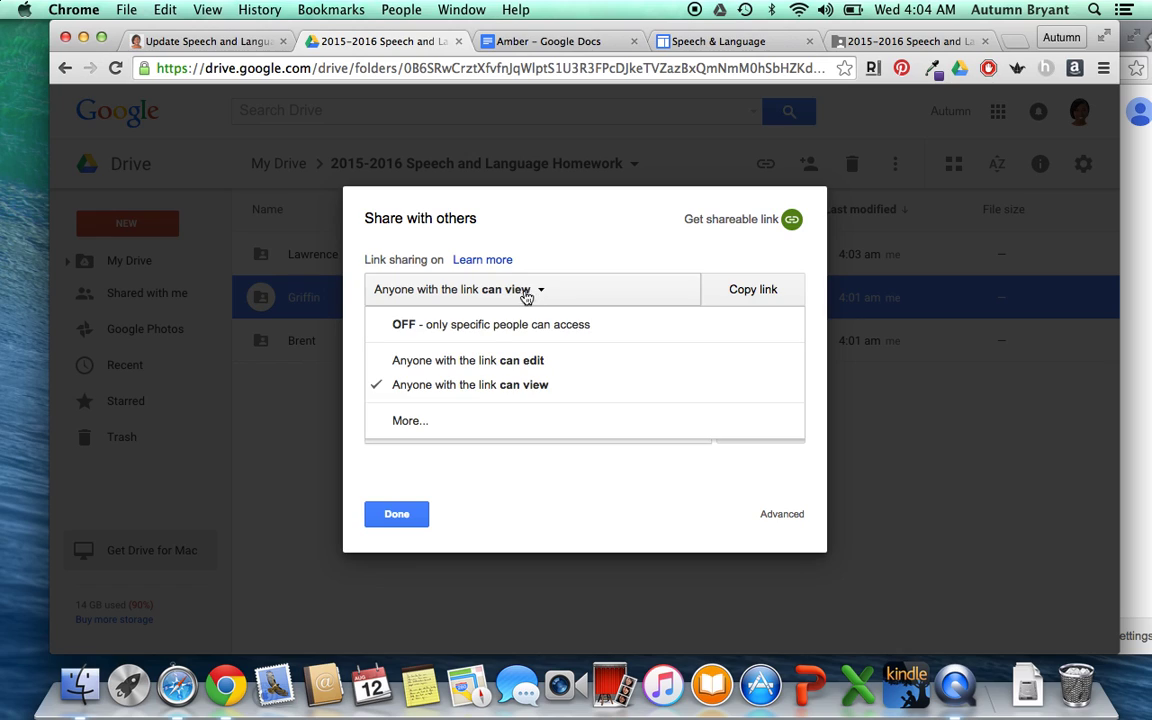
left_click(458, 330)
left_click(462, 424)
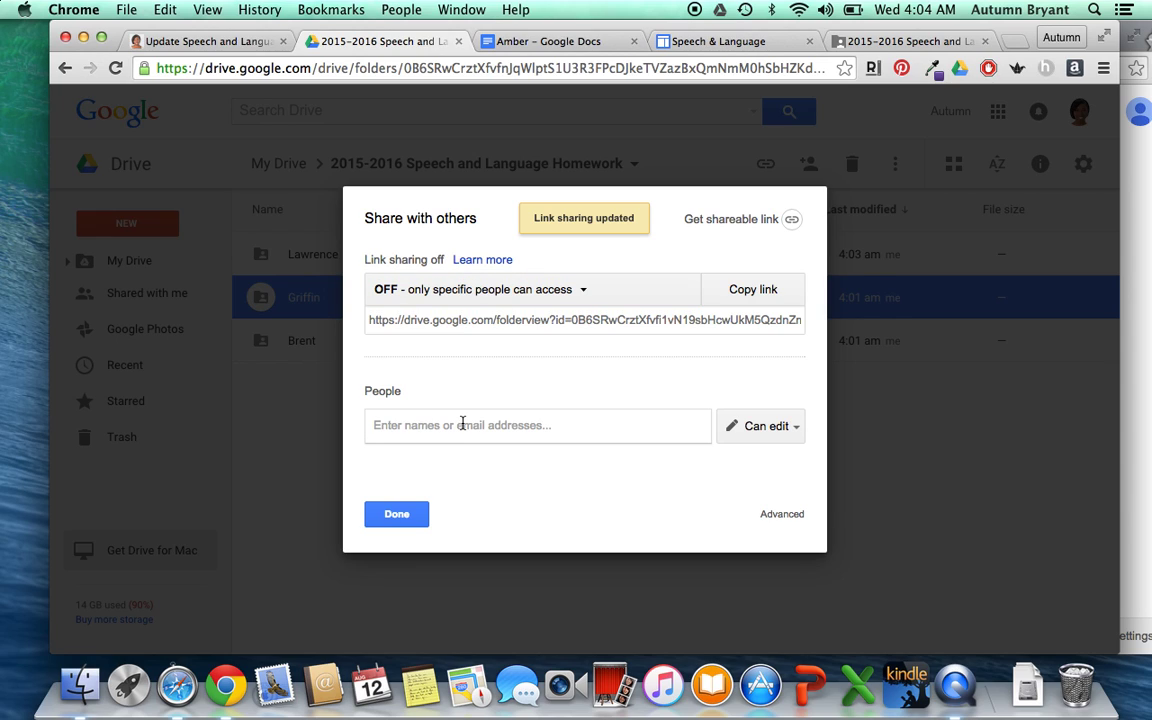
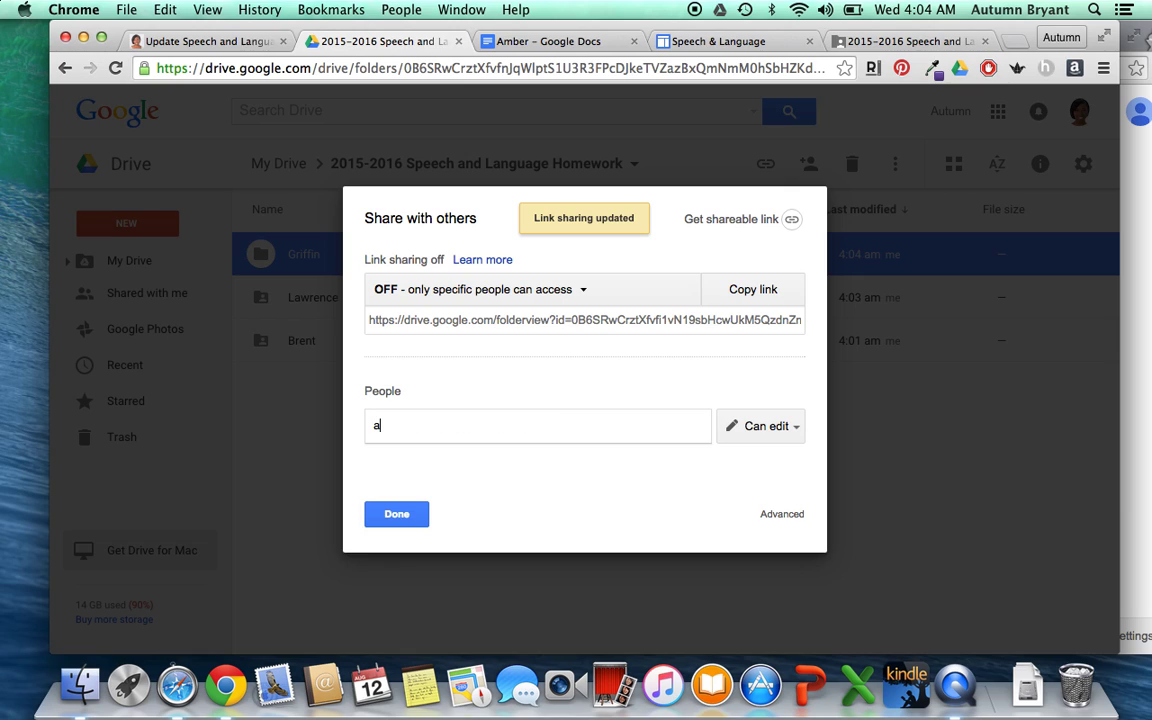
key("Return")
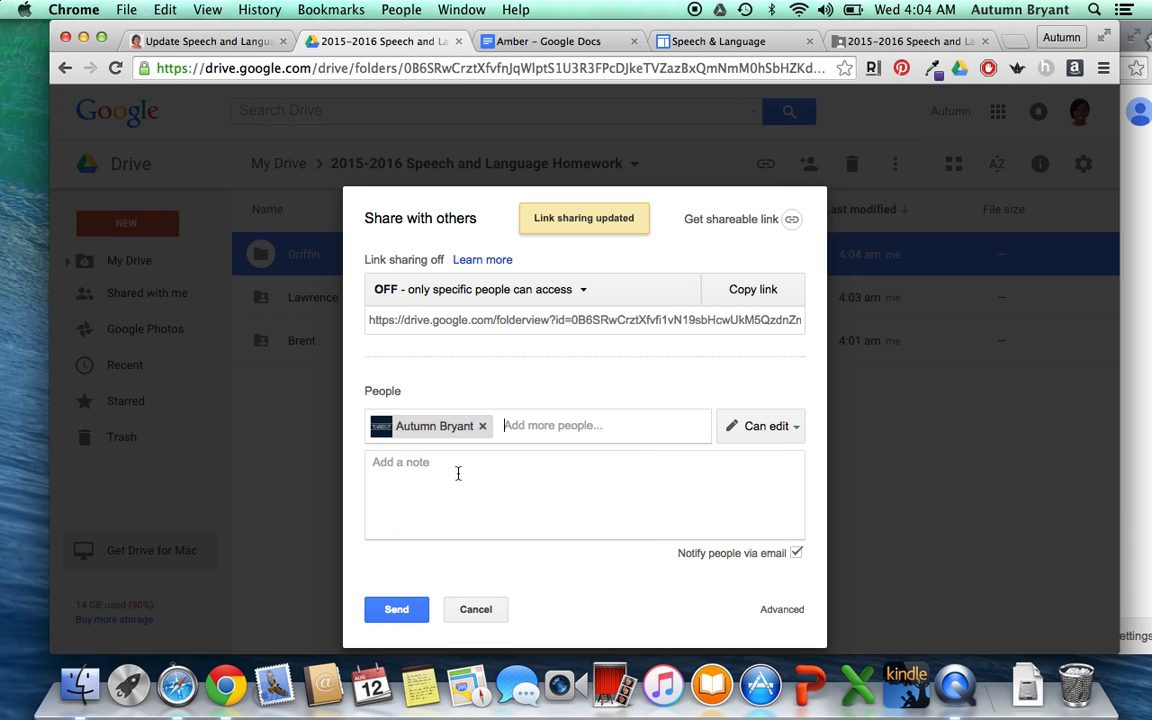
left_click(796, 552)
left_click(395, 510)
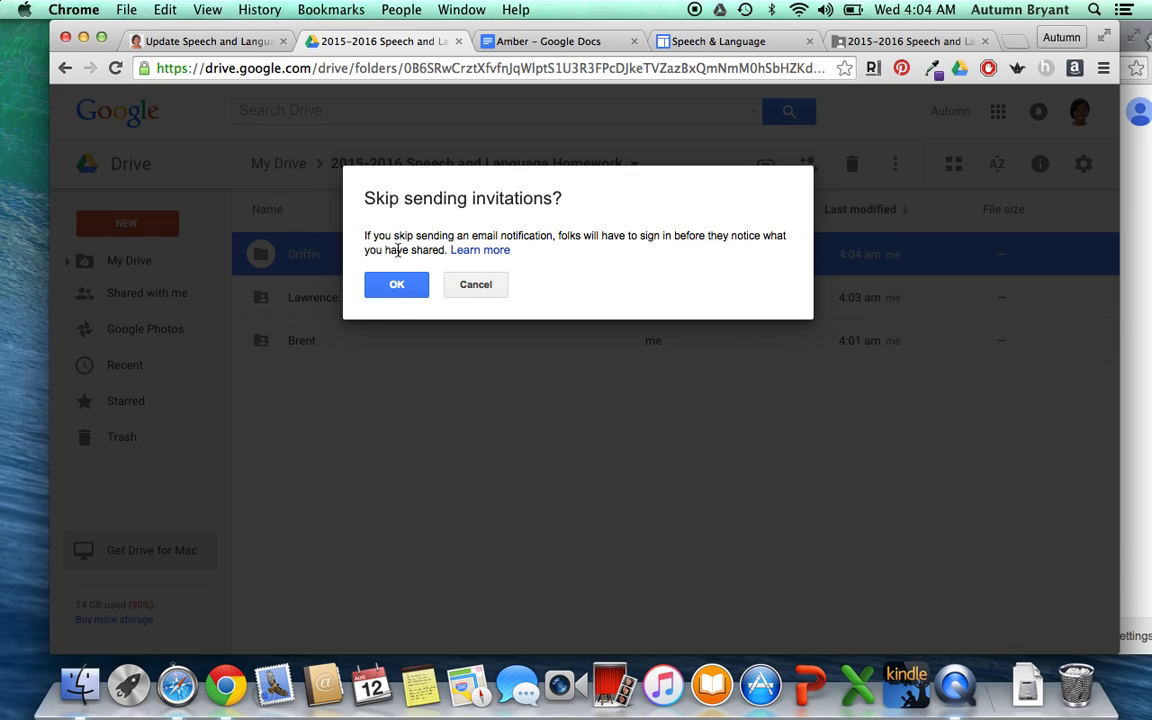
left_click(396, 284)
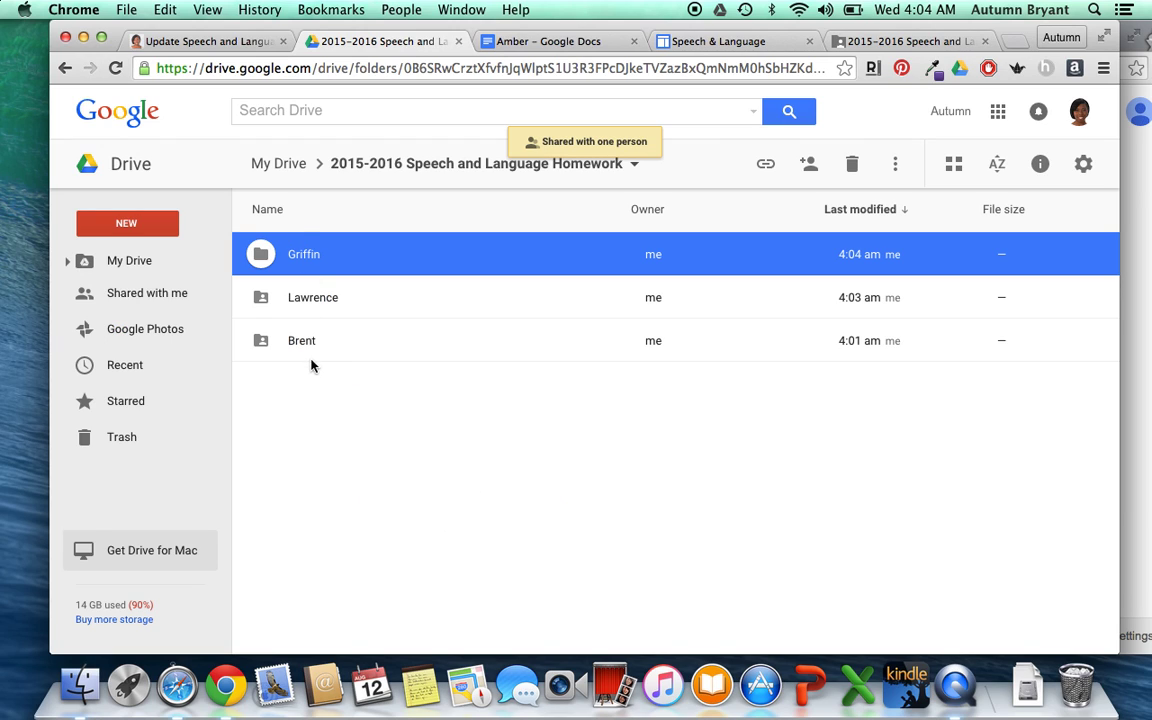
left_click(286, 336)
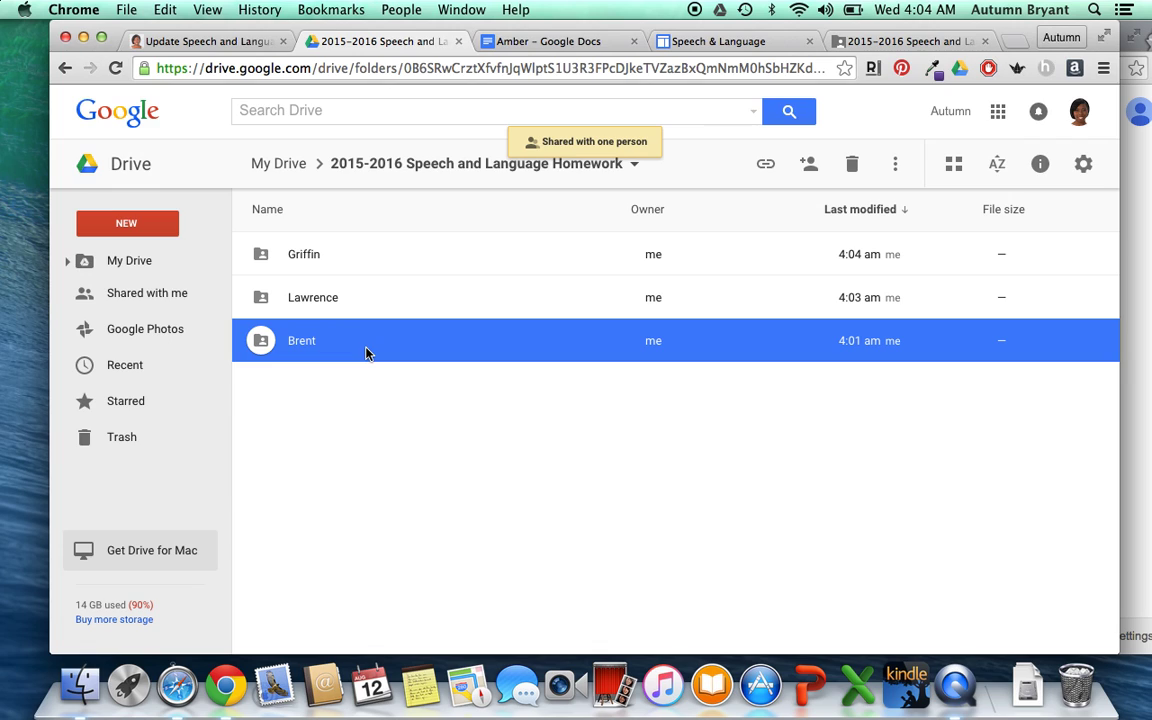
- Turn link sharing off for the remaining student subfolder and share it with one person, sending an email invite
left_click(809, 164)
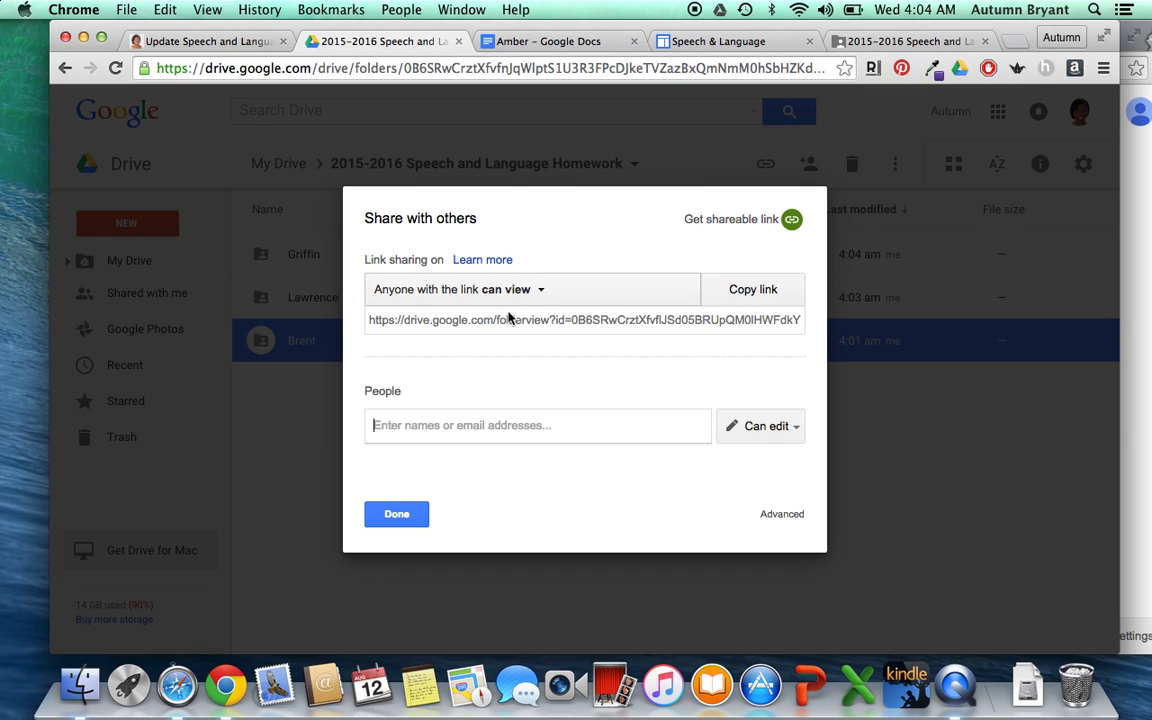
left_click(519, 291)
left_click(505, 326)
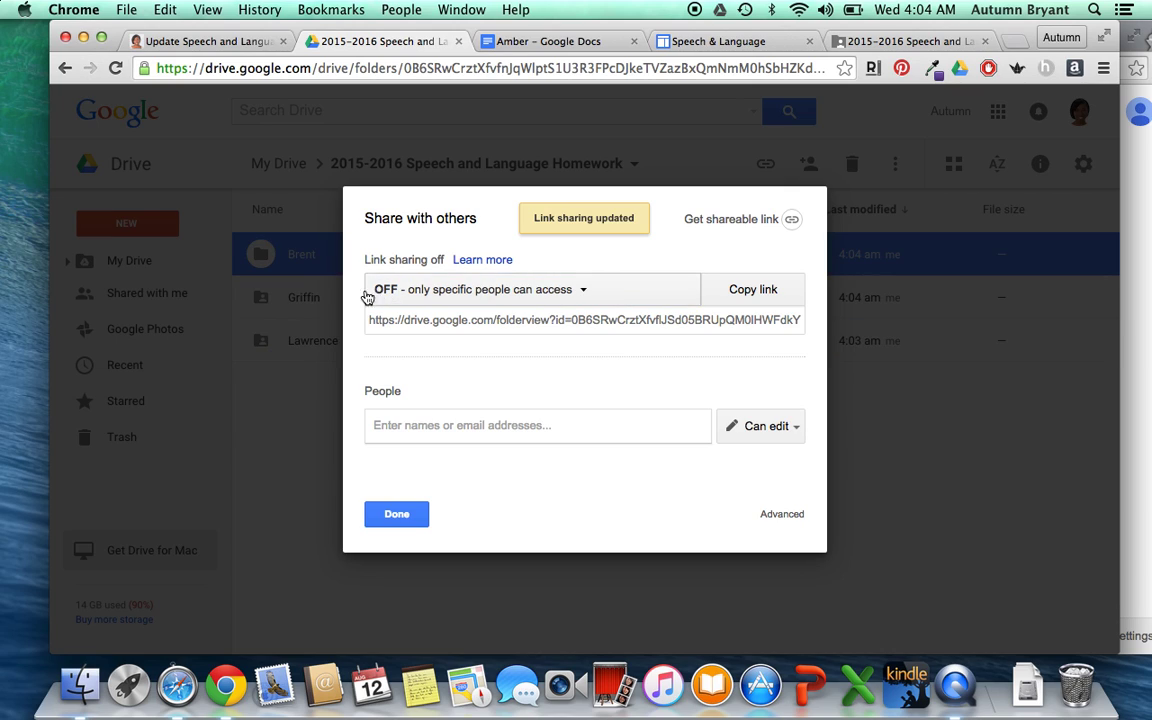
left_click(444, 427)
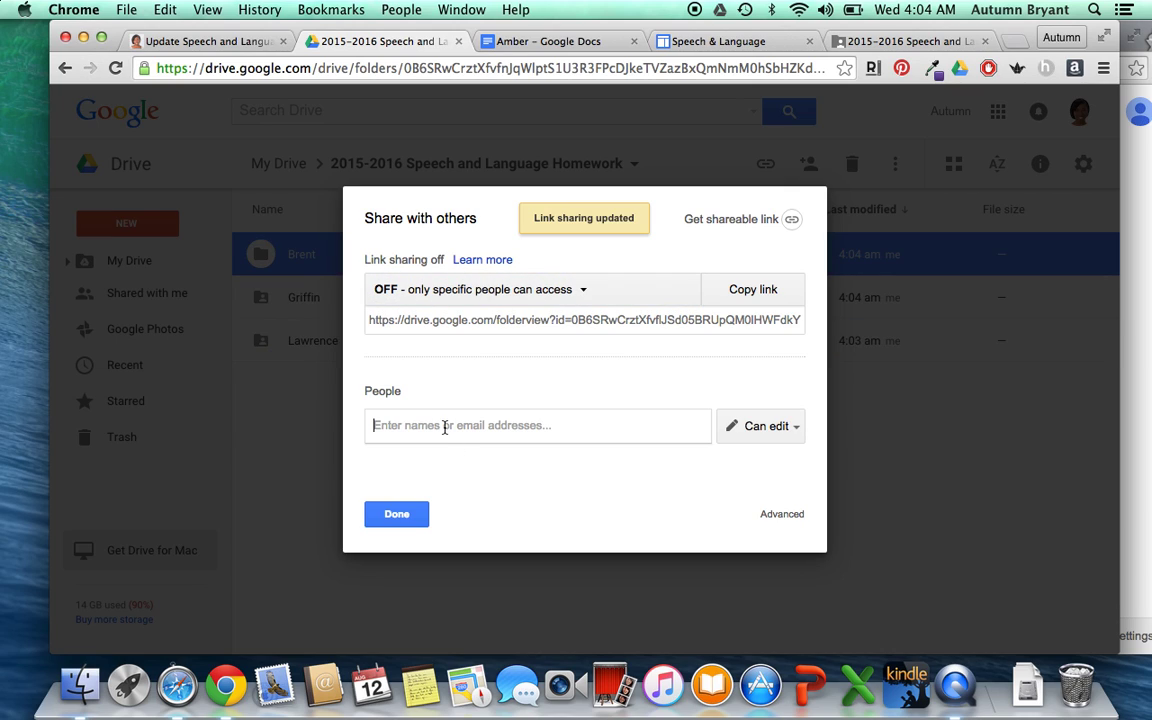
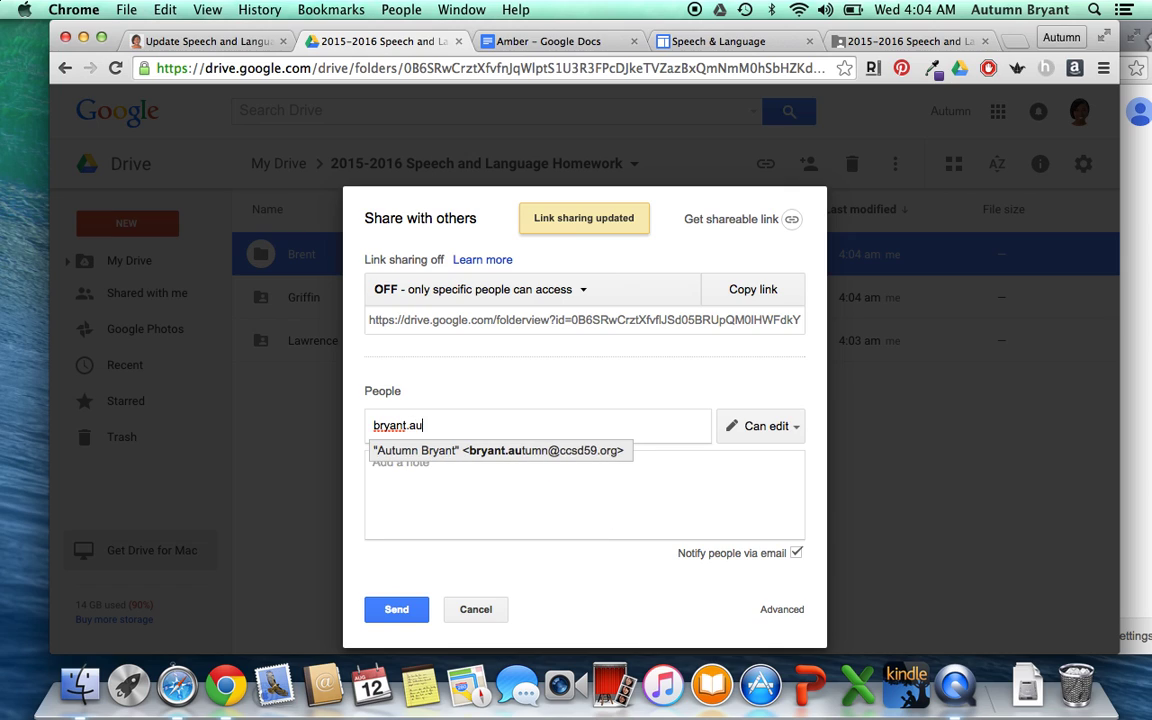
key("Return")
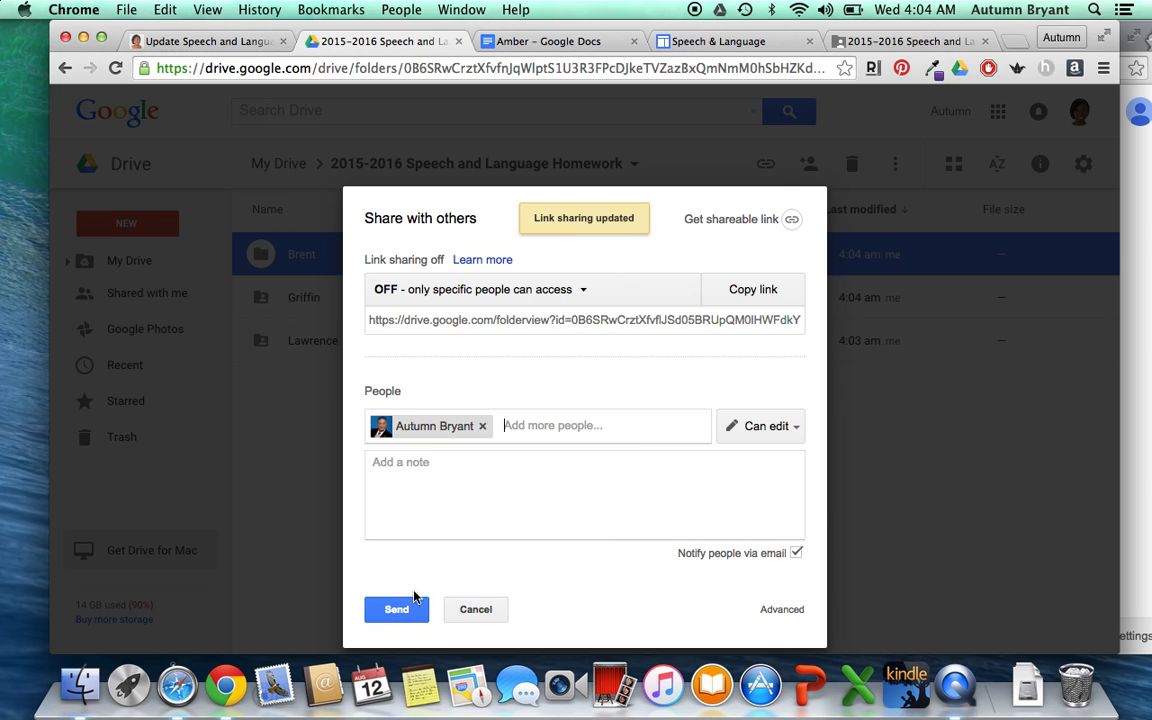
left_click(398, 609)
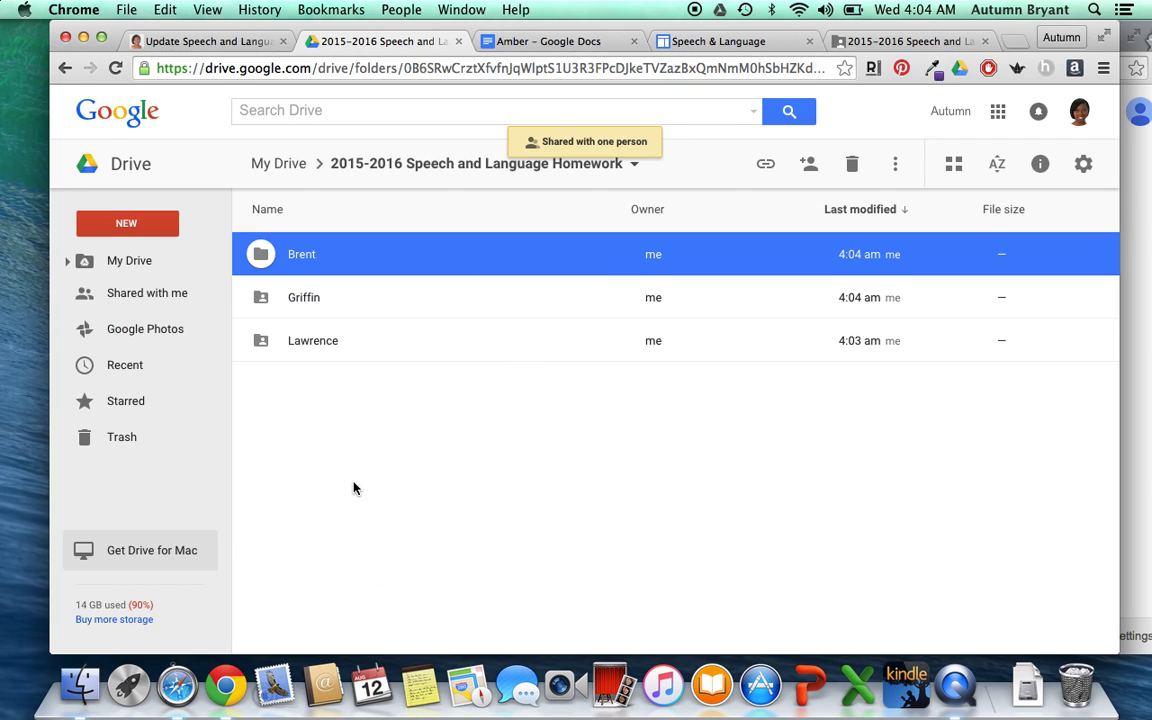
left_click(355, 488)
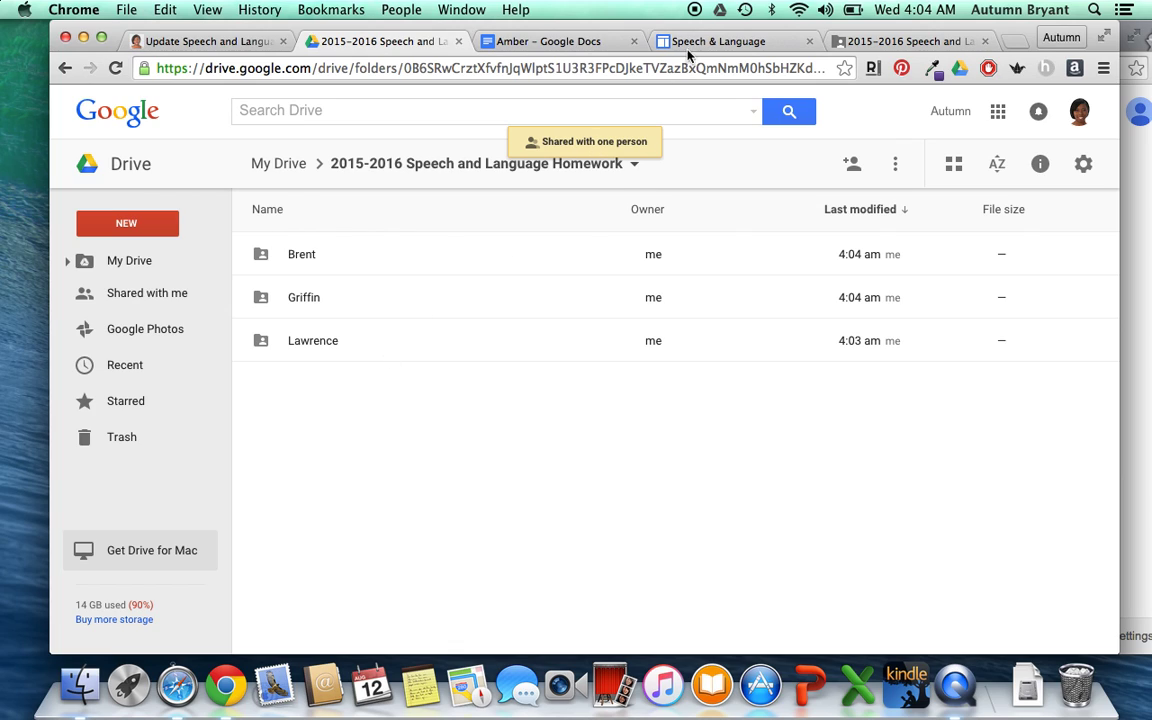
- Show the homework folder's shareable four-item view and open a new incognito window beside it
left_click(880, 41)
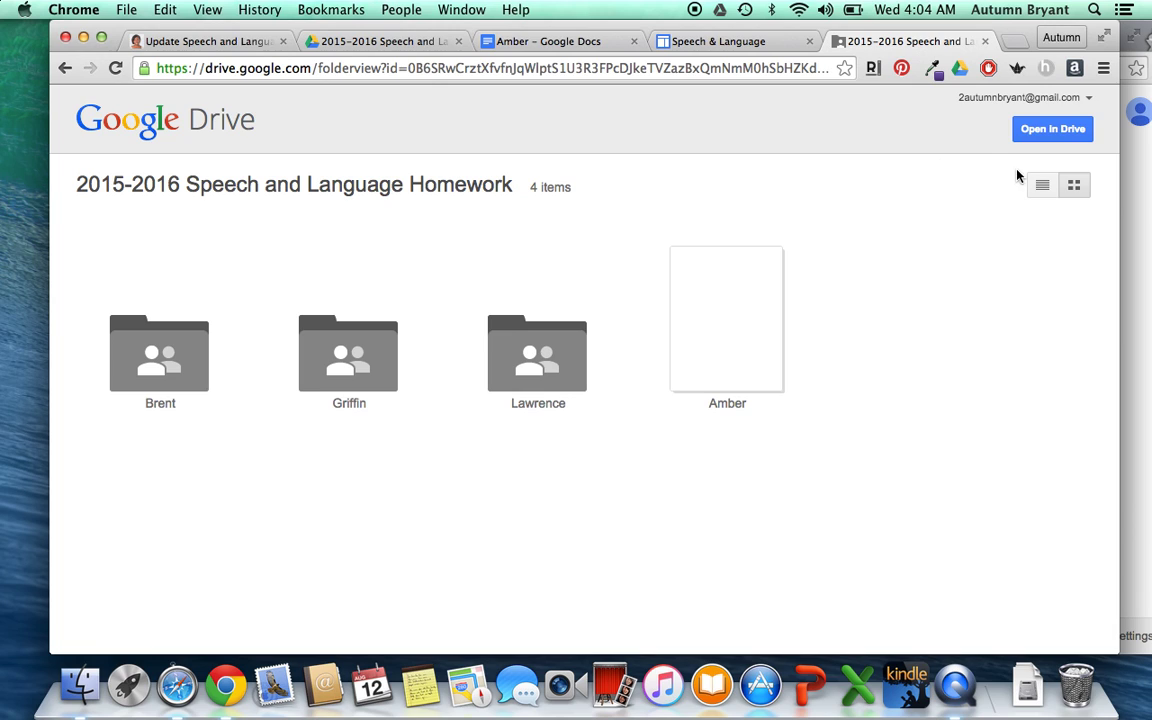
left_click_drag(957, 28, 899, 24)
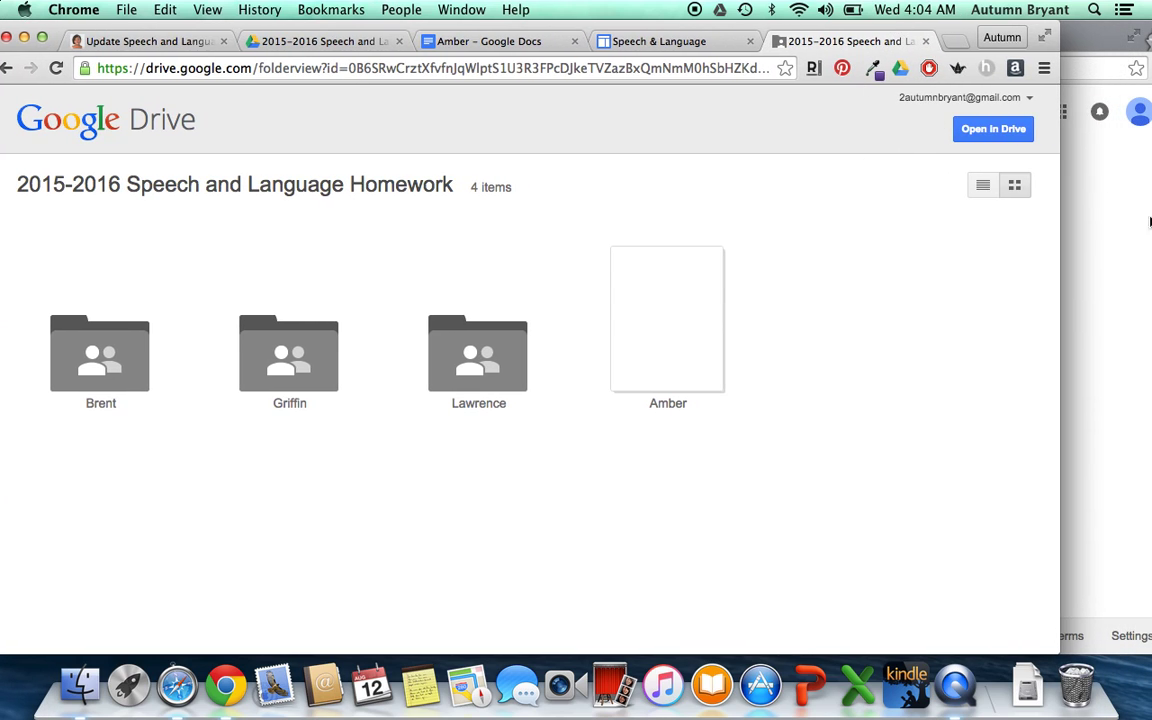
key("super+n")
left_click_drag(1013, 46, 948, 41)
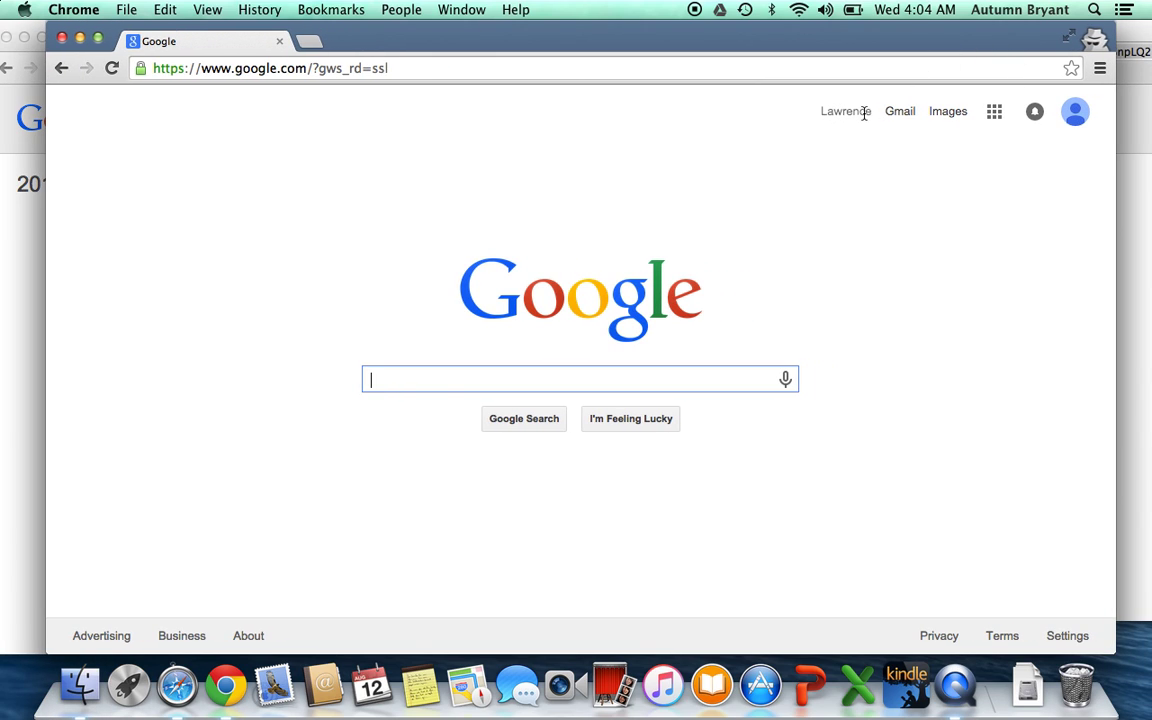
- Load the pasted homework folder link in the incognito window, where only Lawrence's folder appears
left_click(761, 74)
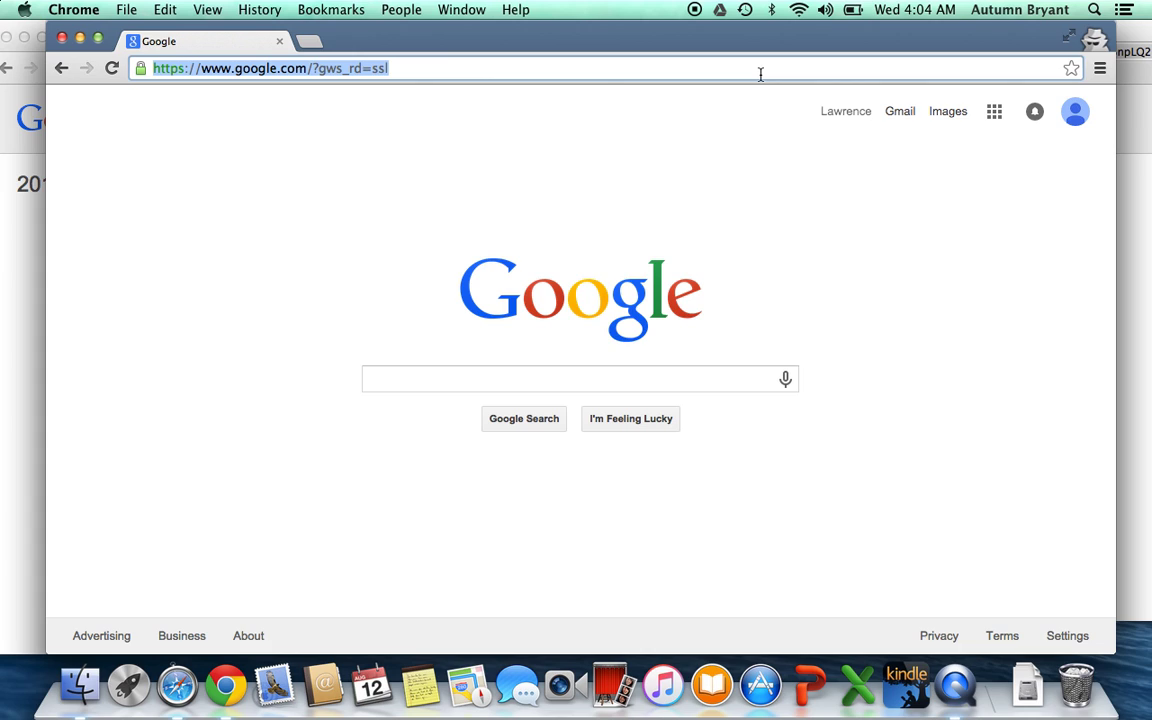
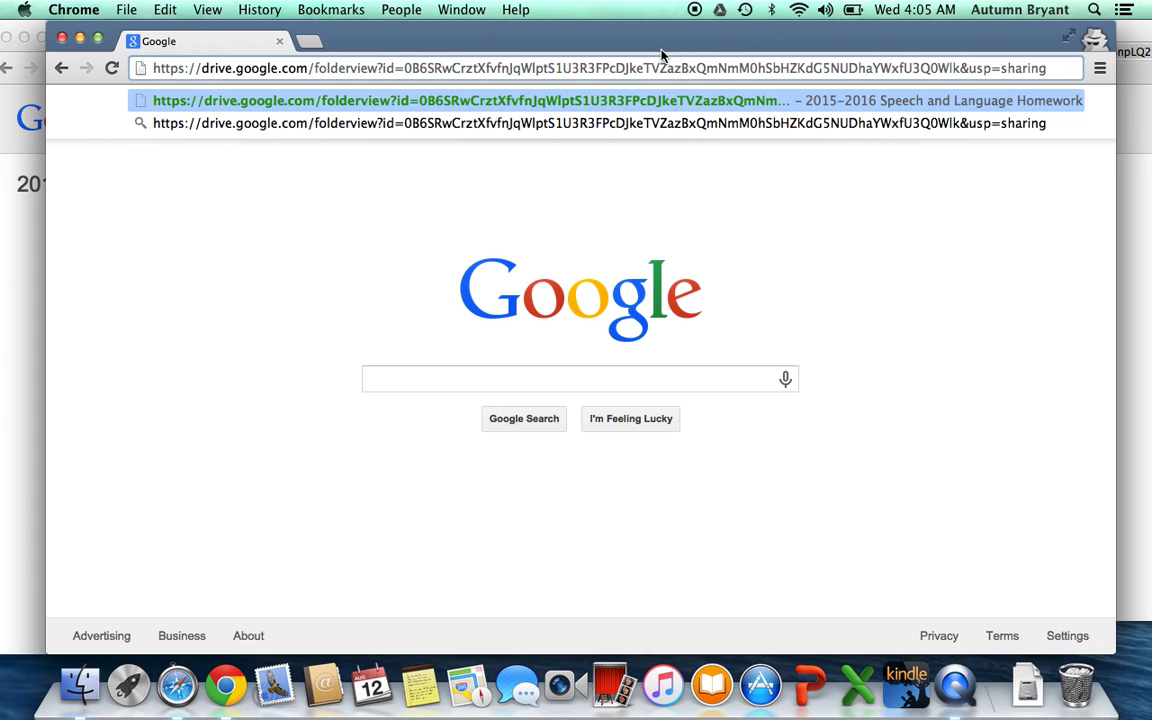
key("Return")
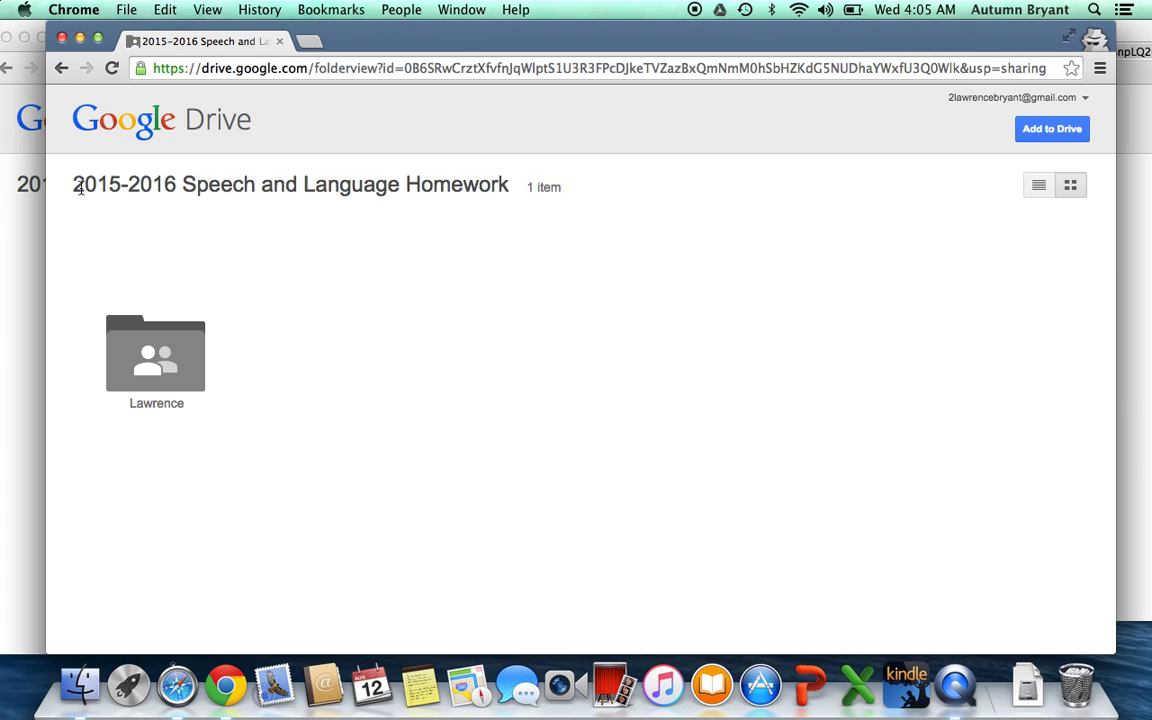
left_click_drag(80, 188, 118, 196)
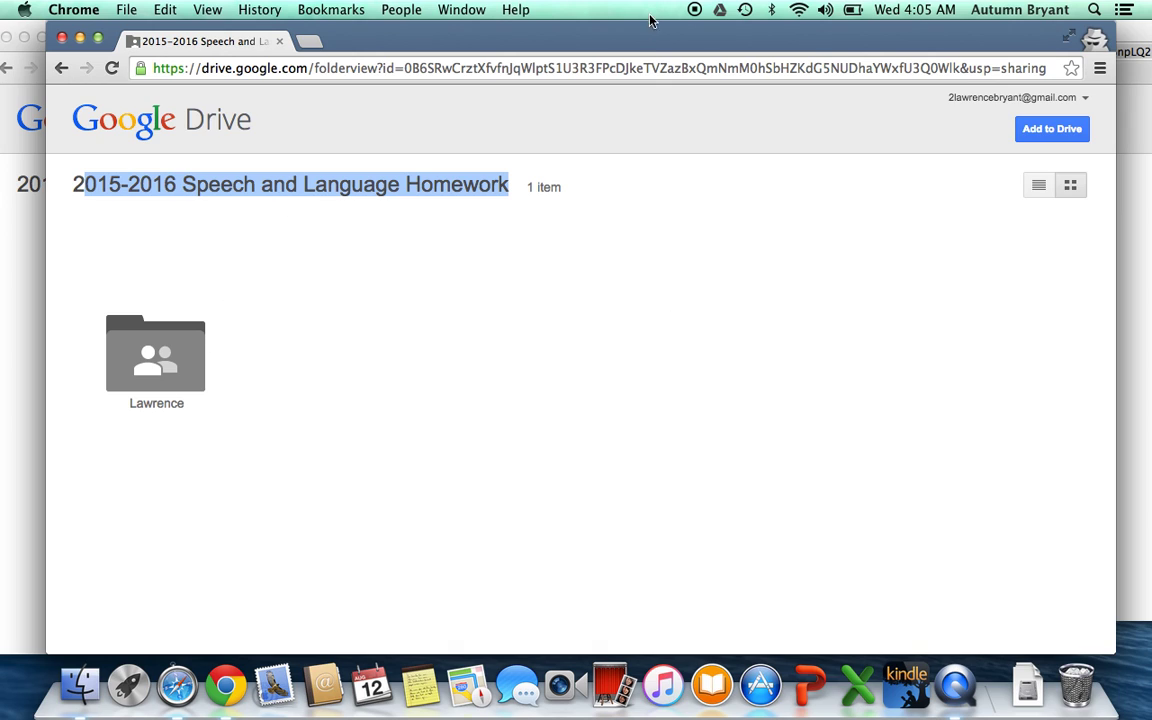
left_click_drag(650, 38, 608, 8)
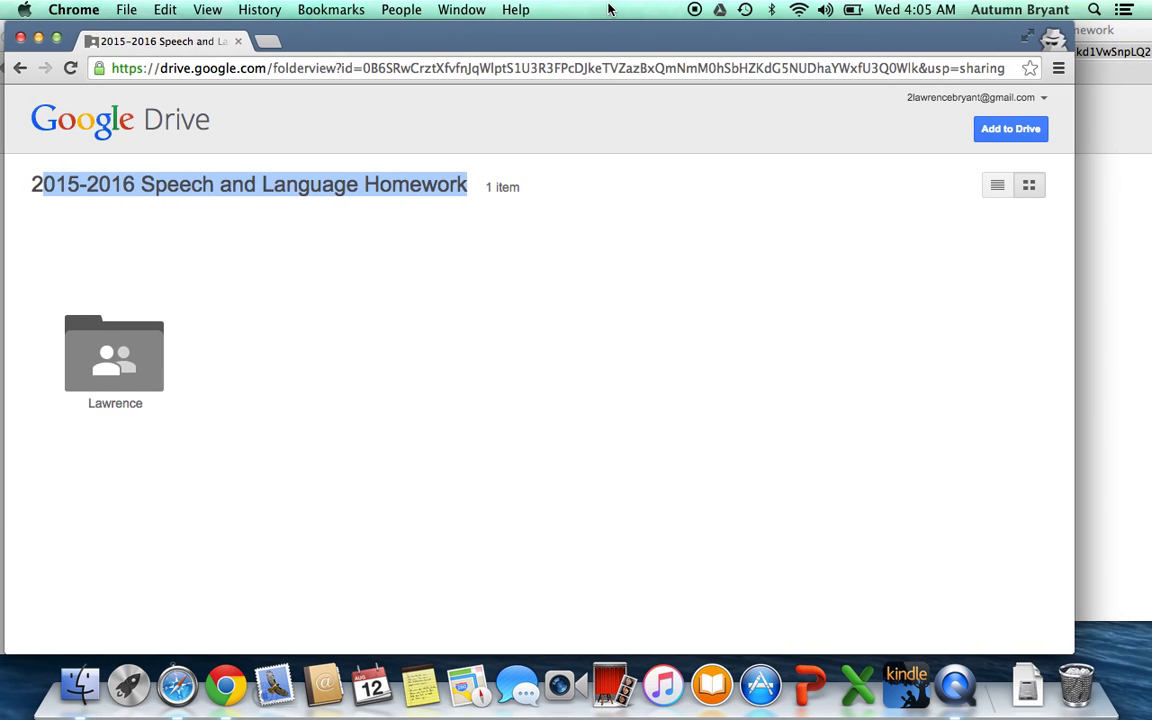
left_click(176, 686)
- Load the homework folder link in Safari, where only the Griffin folder appears
left_click(920, 51)
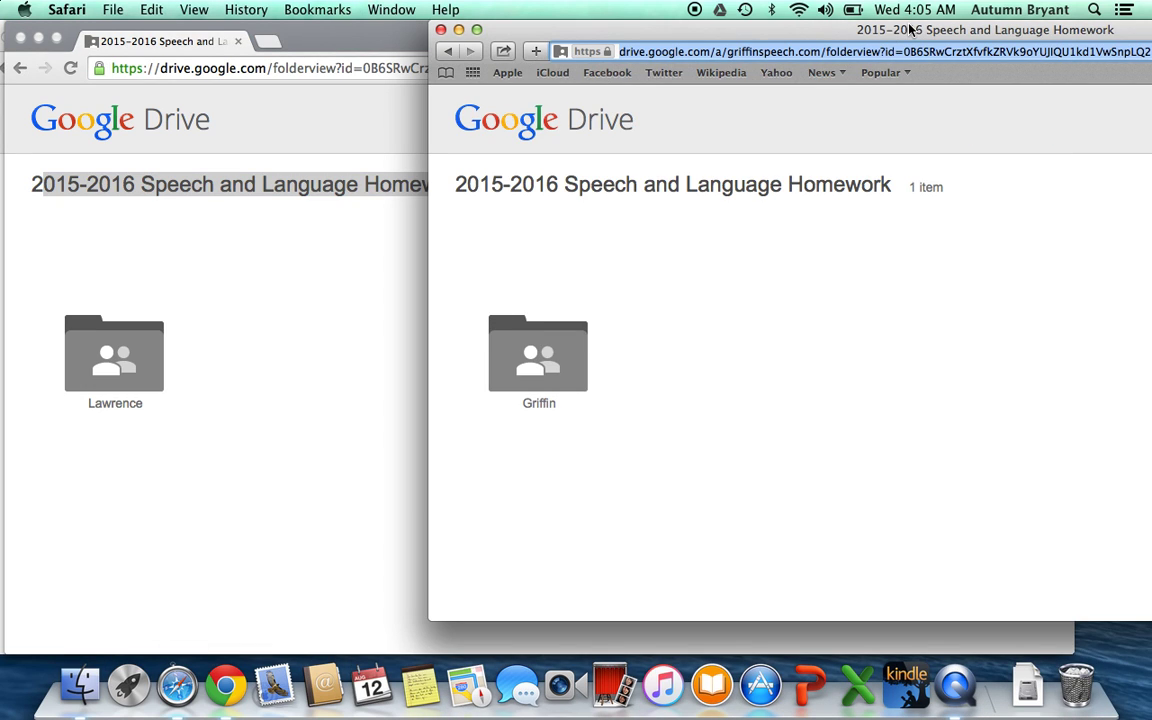
left_click_drag(910, 30, 480, 30)
key("Return")
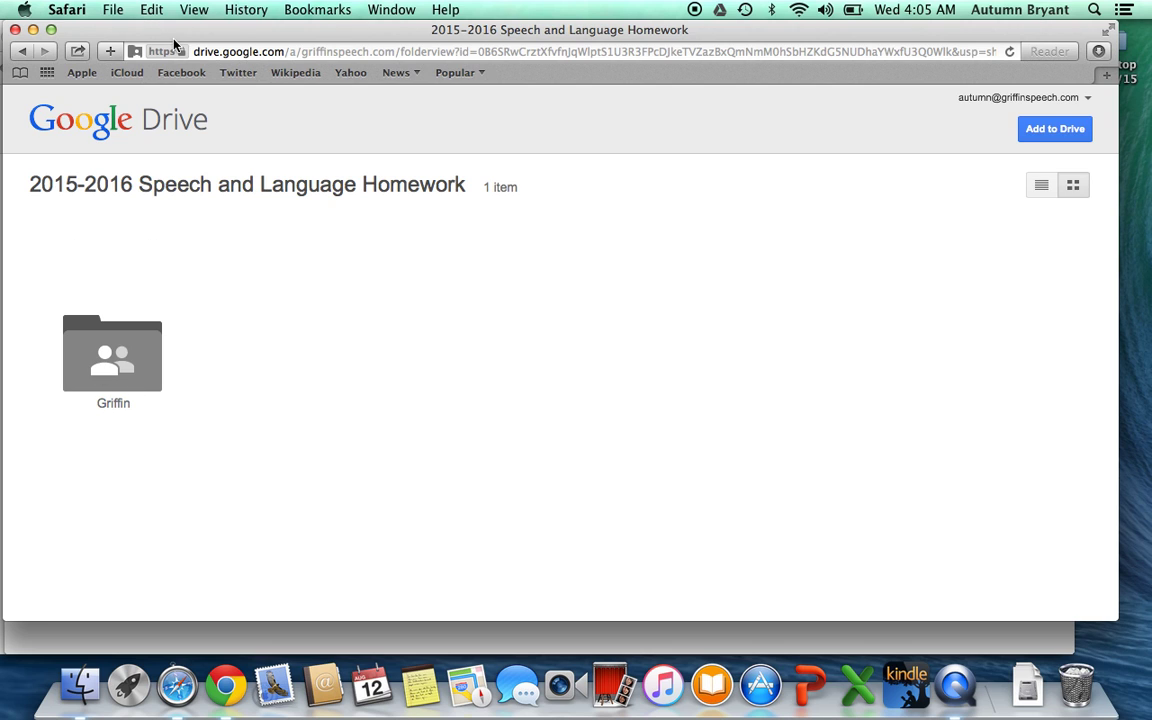
- Arrange the Safari and incognito windows and bring the owner's four-item folder view forward
left_click_drag(155, 31, 679, 8)
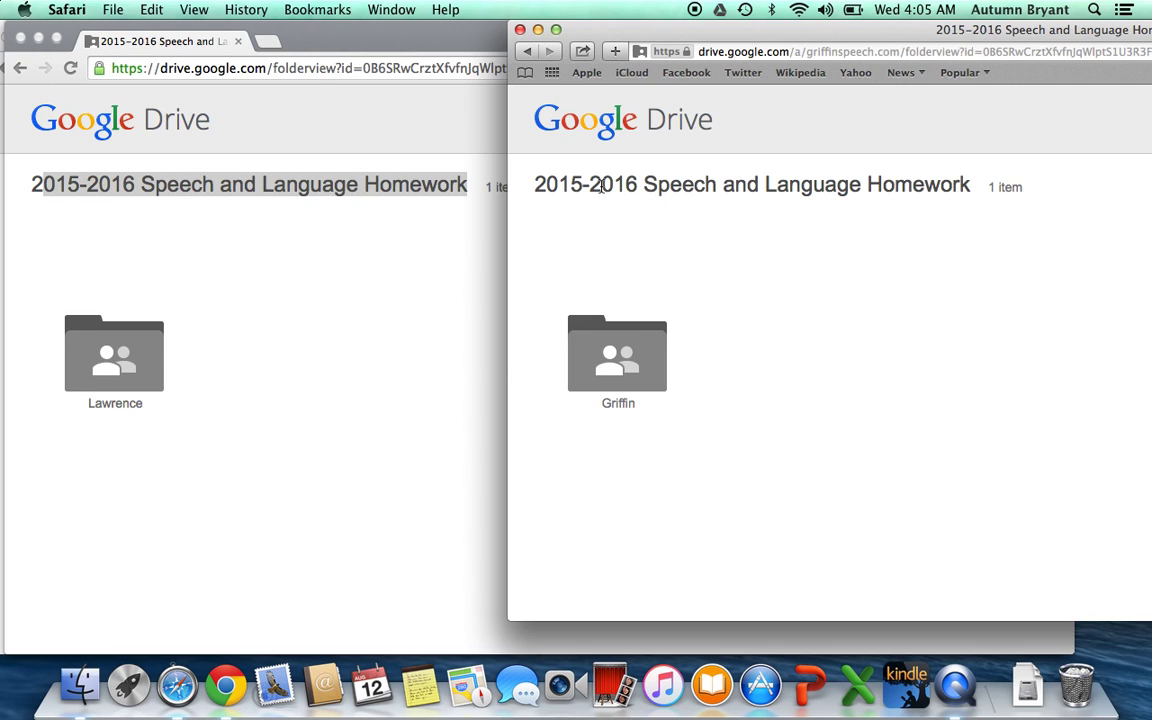
left_click_drag(643, 22, 577, 17)
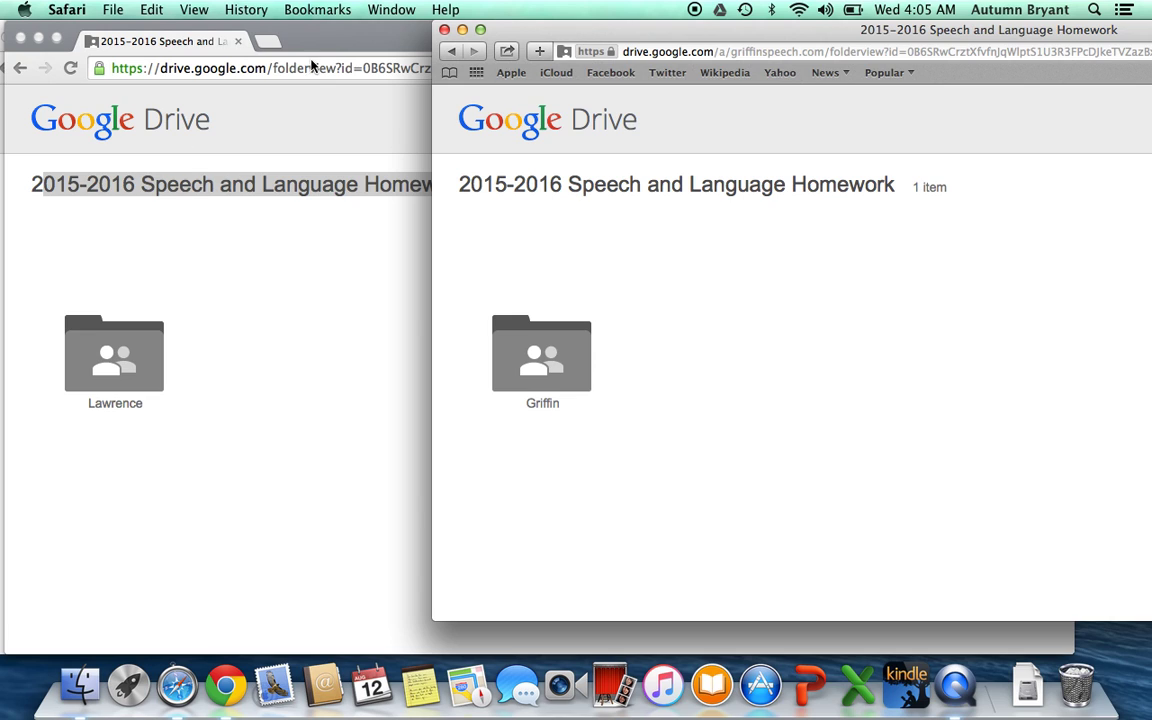
left_click_drag(115, 41, 678, 68)
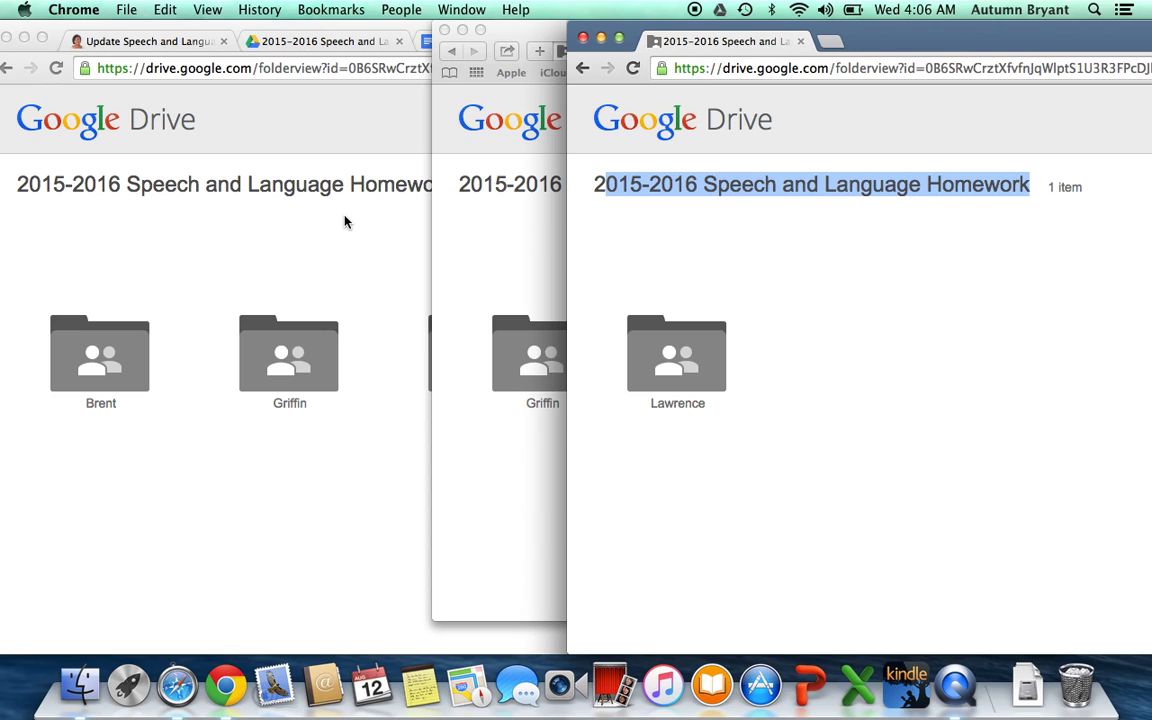
left_click(282, 208)
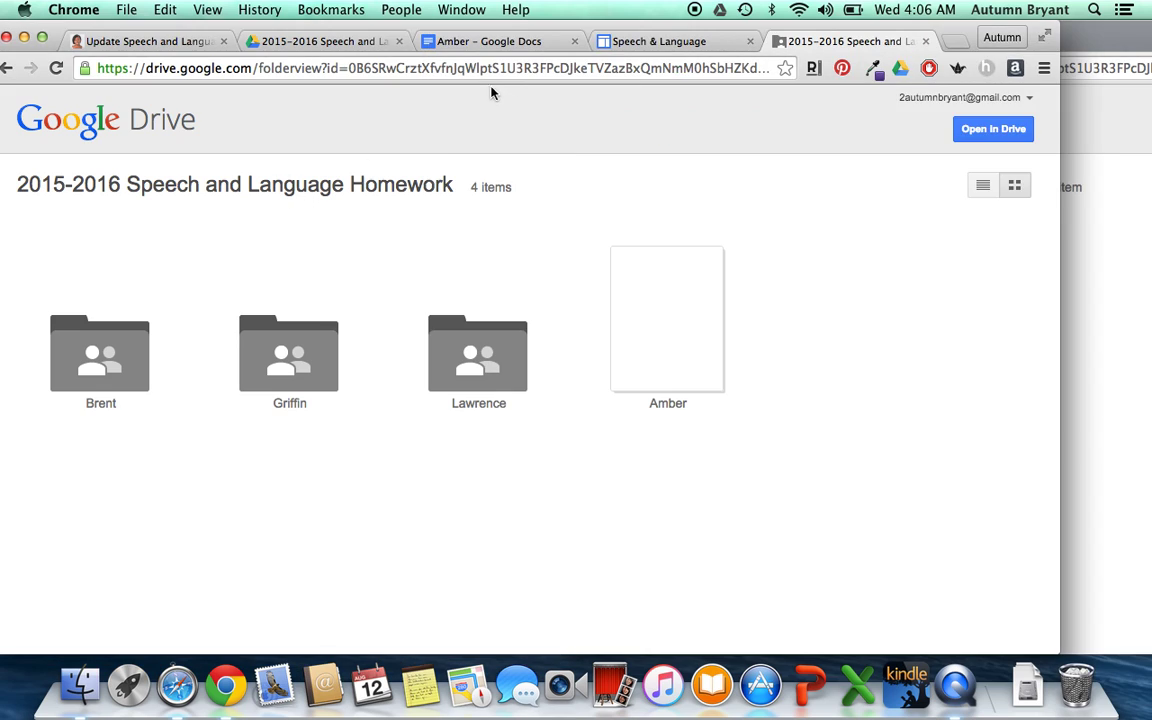
- Edit the Speech & Language site's home page and bold the HOMEWORK line under New!
left_click(624, 44)
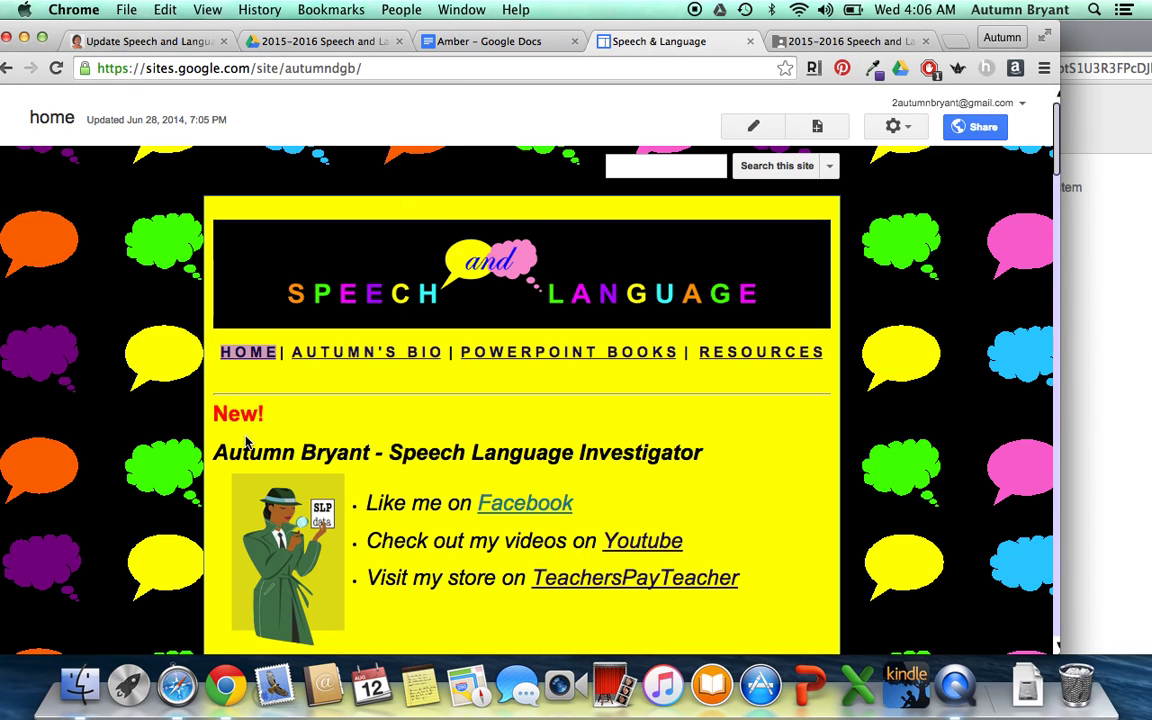
left_click(753, 126)
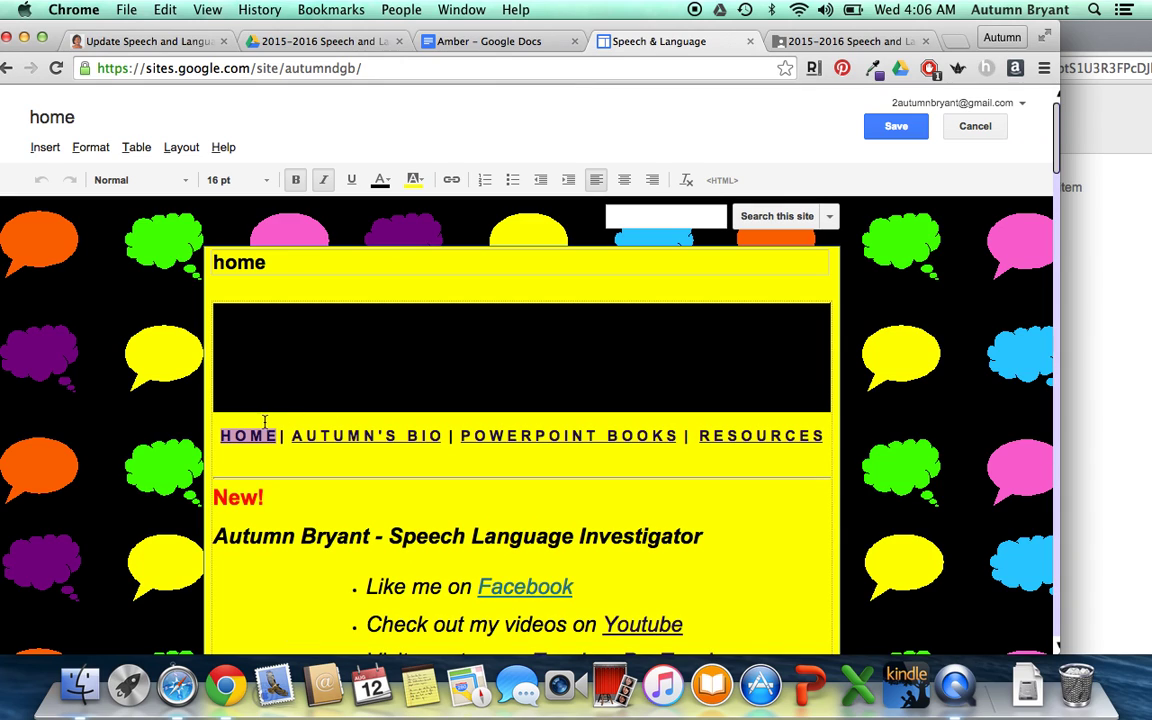
left_click(216, 535)
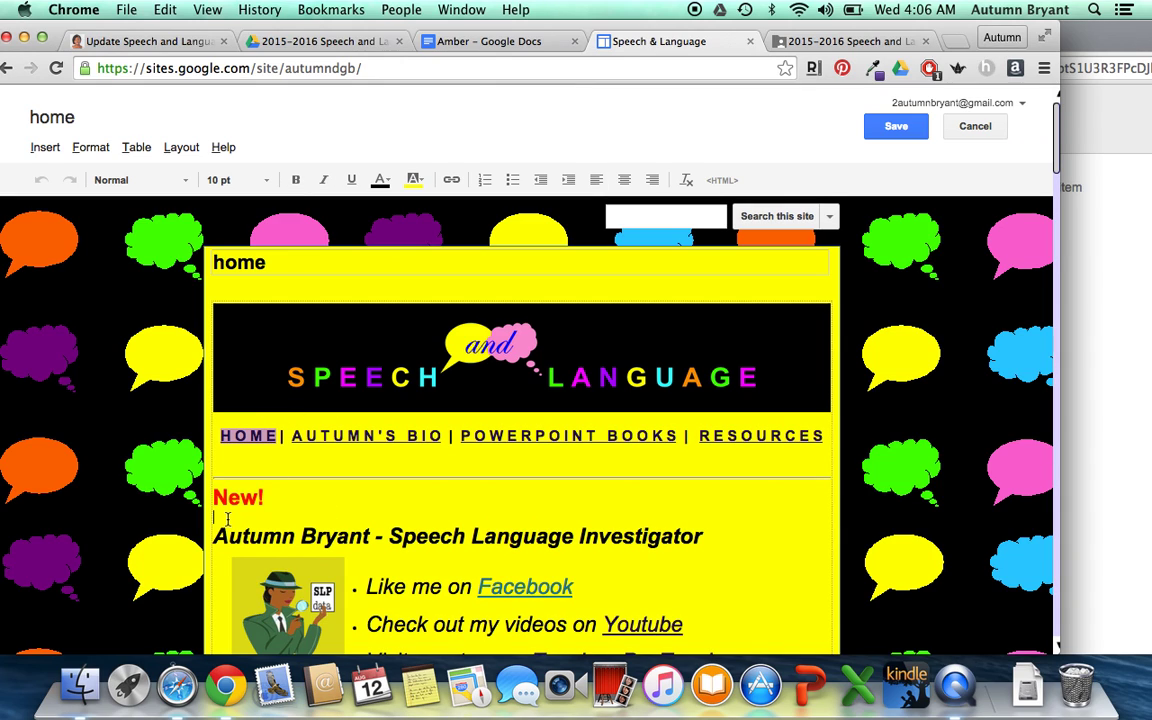
key("Return")
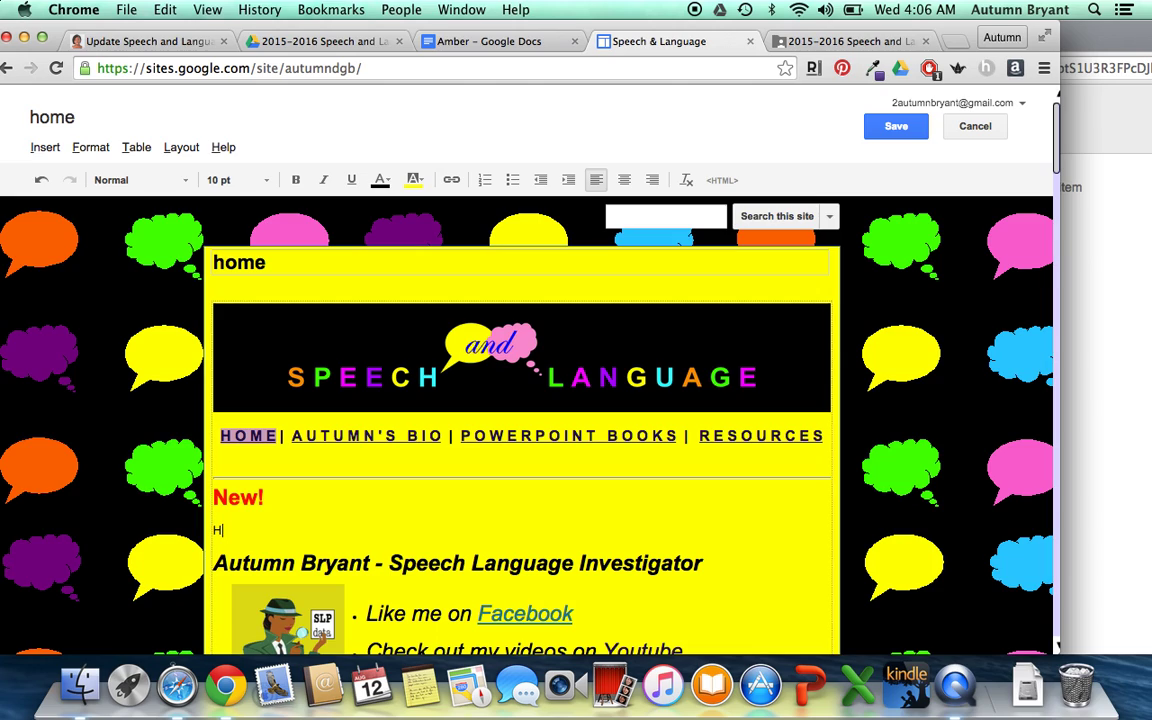
left_click_drag(291, 533, 186, 524)
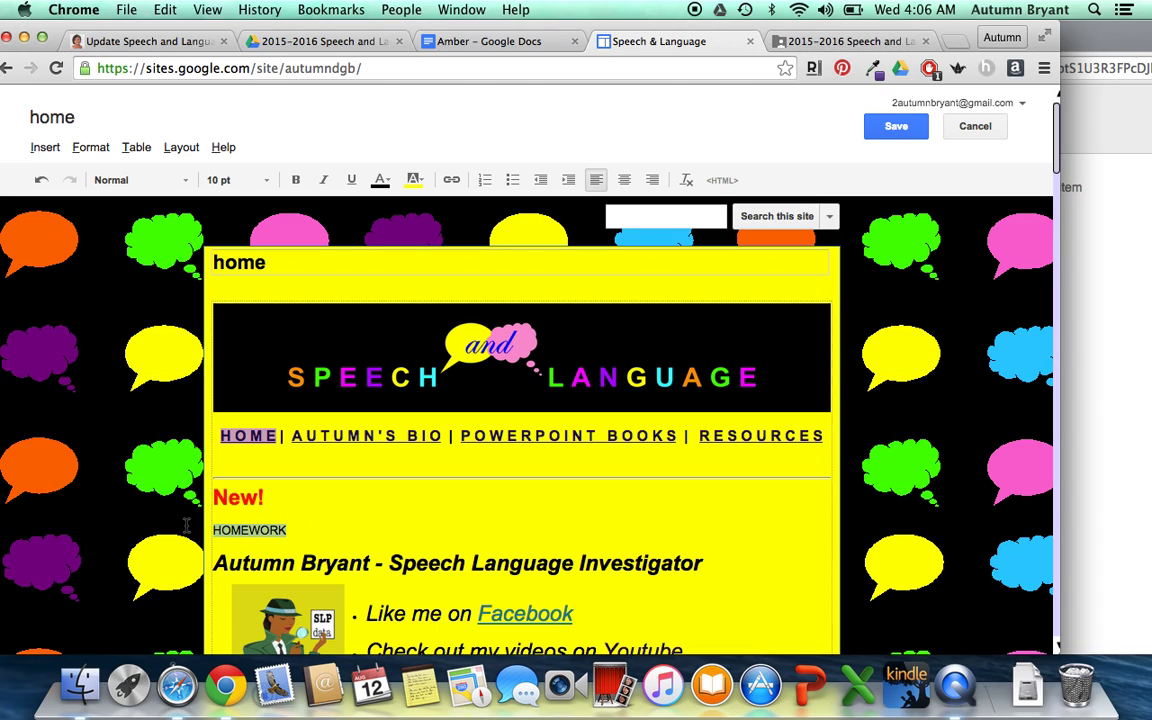
left_click(295, 180)
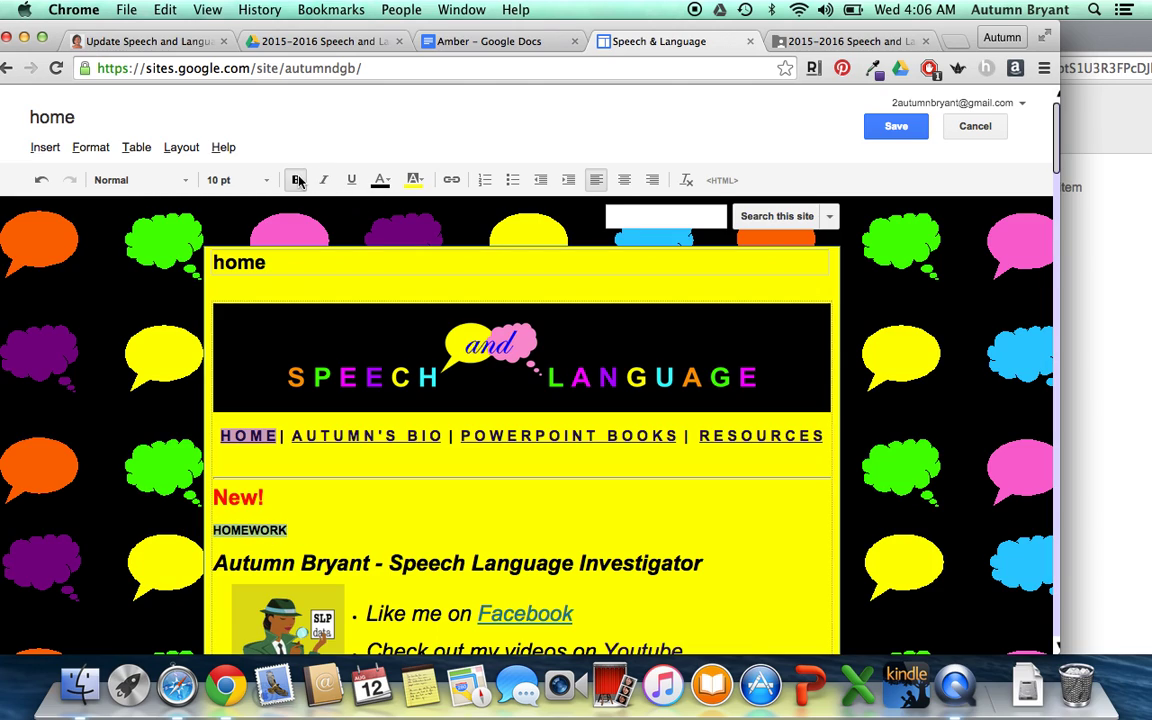
left_click(451, 180)
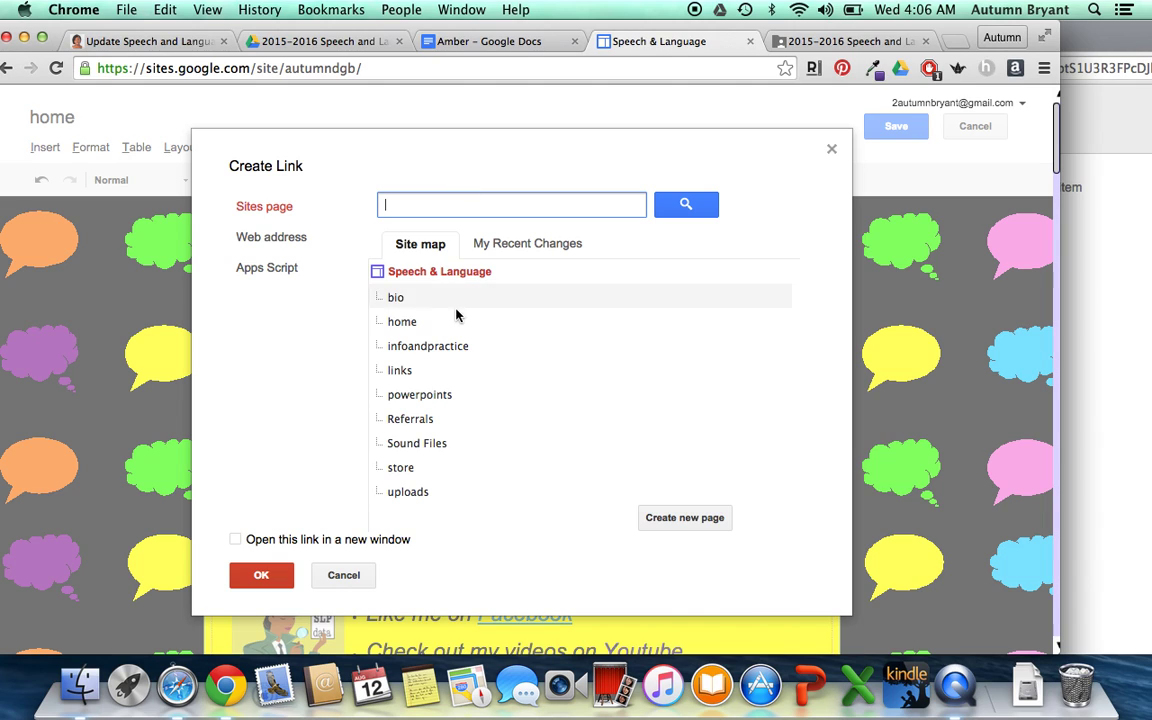
- Link HOMEWORK to the pasted Drive folder address, save the page, and test the link
left_click(296, 237)
key("super+v")
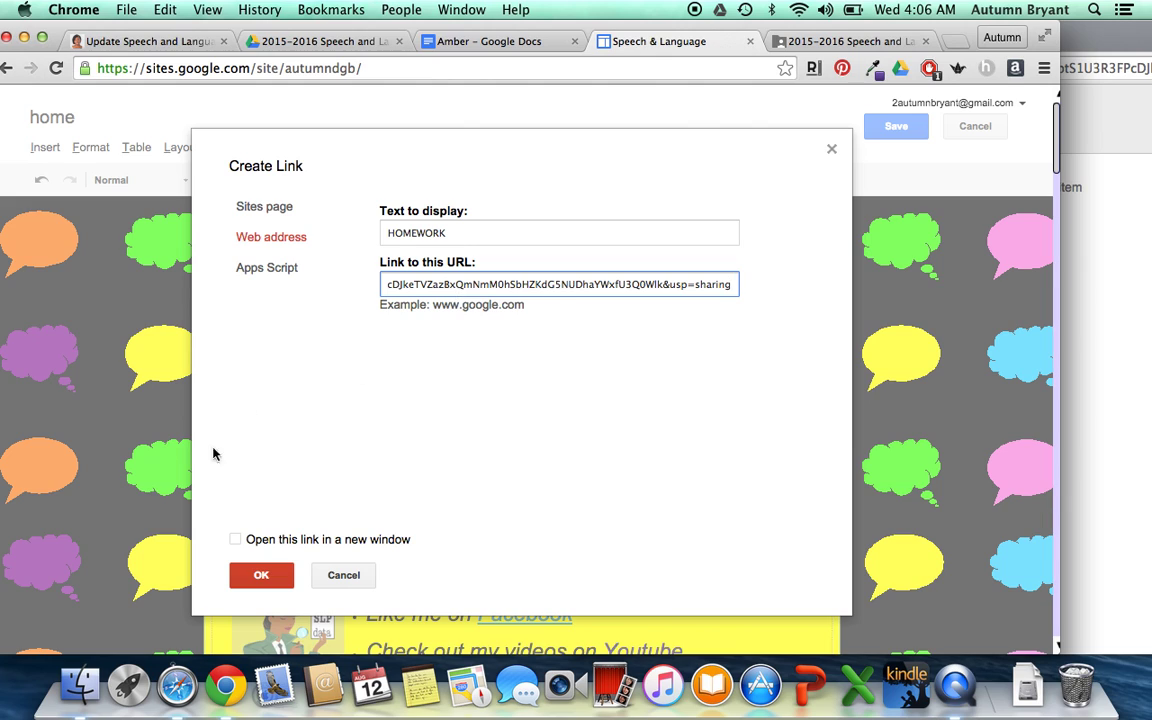
left_click(259, 575)
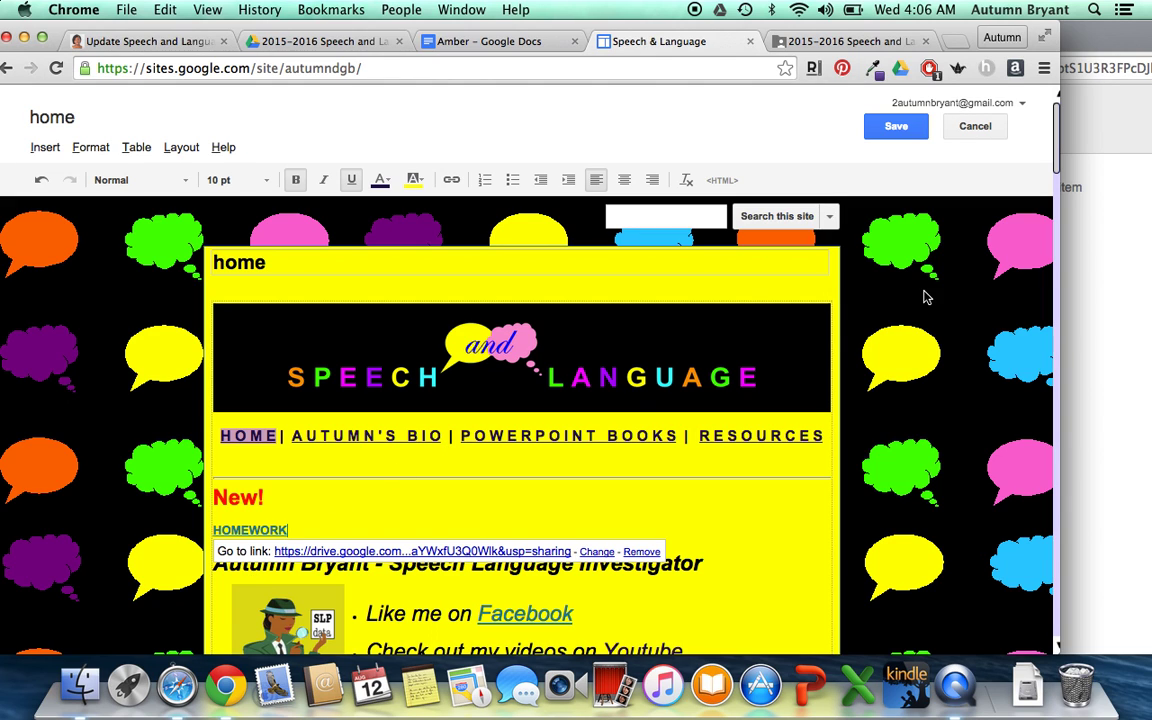
left_click(895, 128)
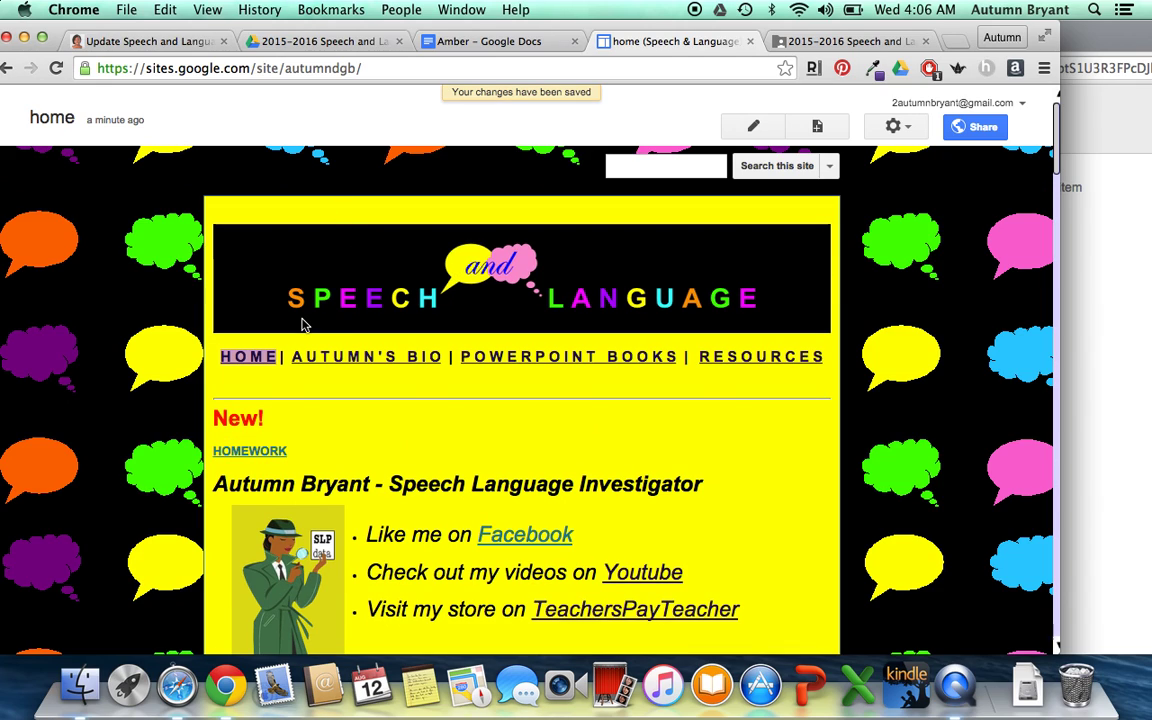
left_click(251, 455)
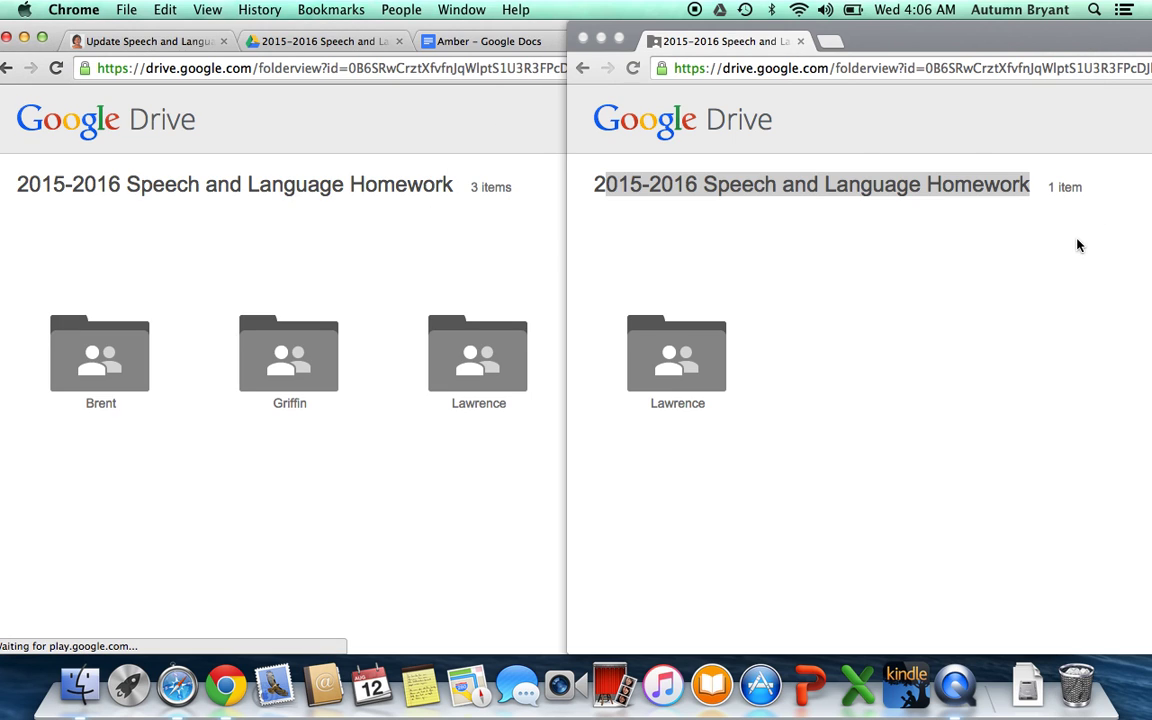
left_click_drag(1012, 36, 535, 7)
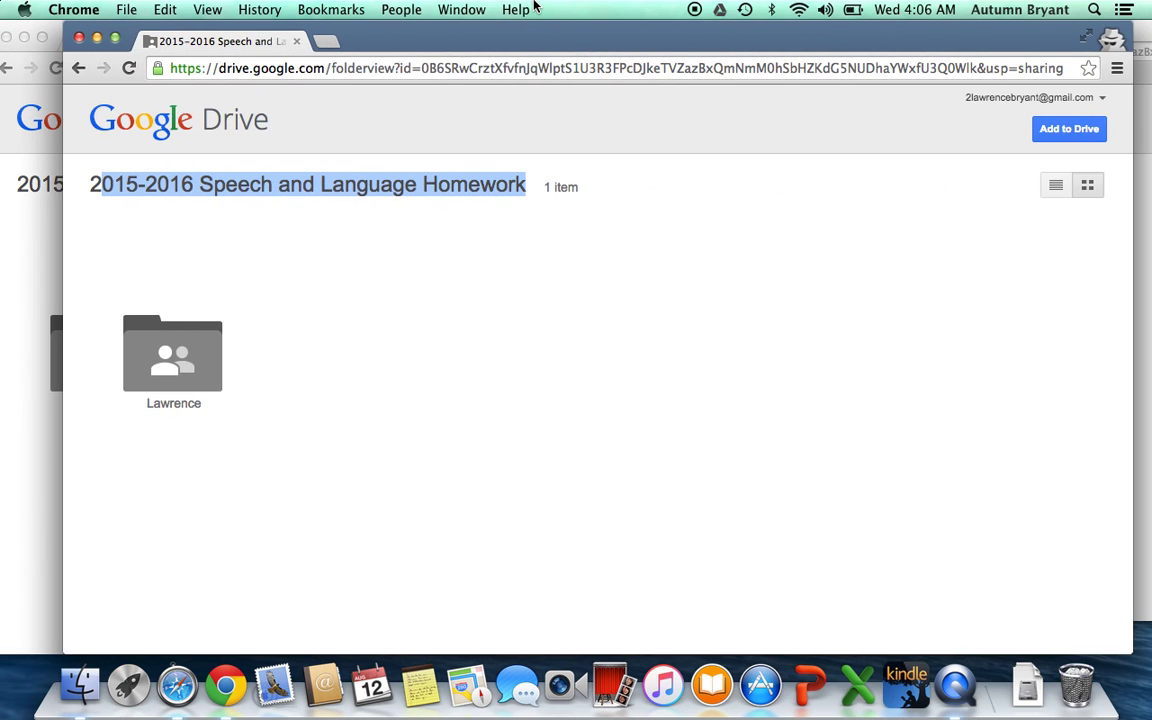
left_click(453, 70)
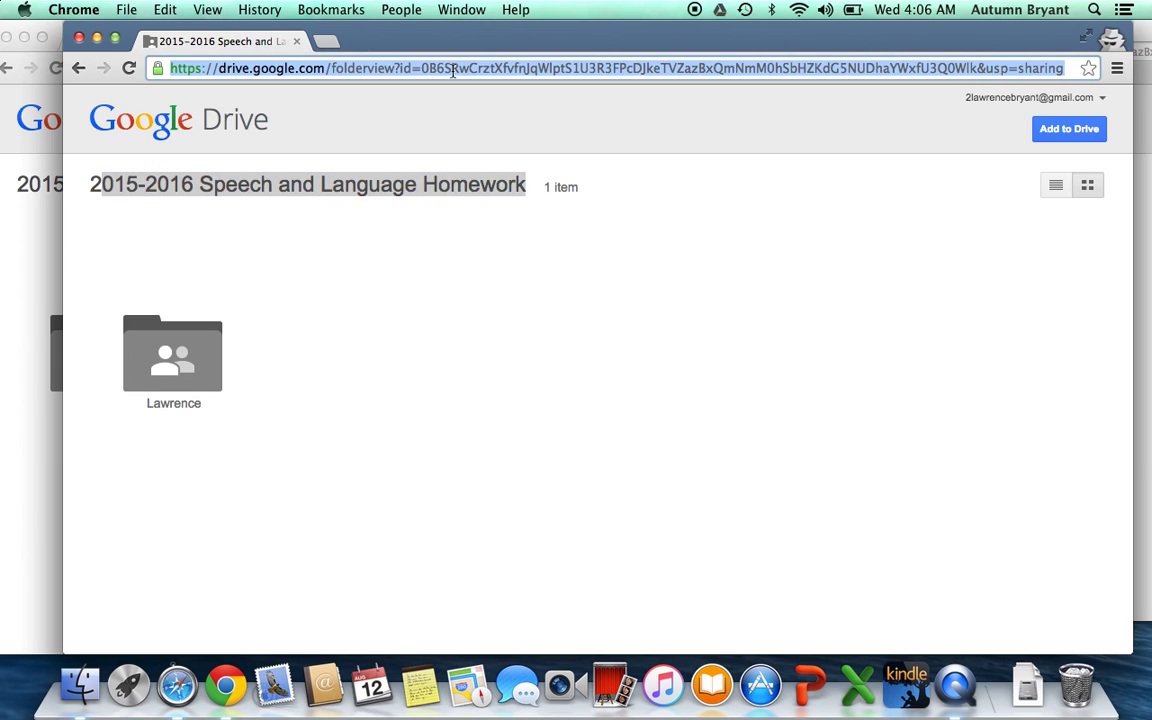
type("AUTUMNDGB.googlepages.com")
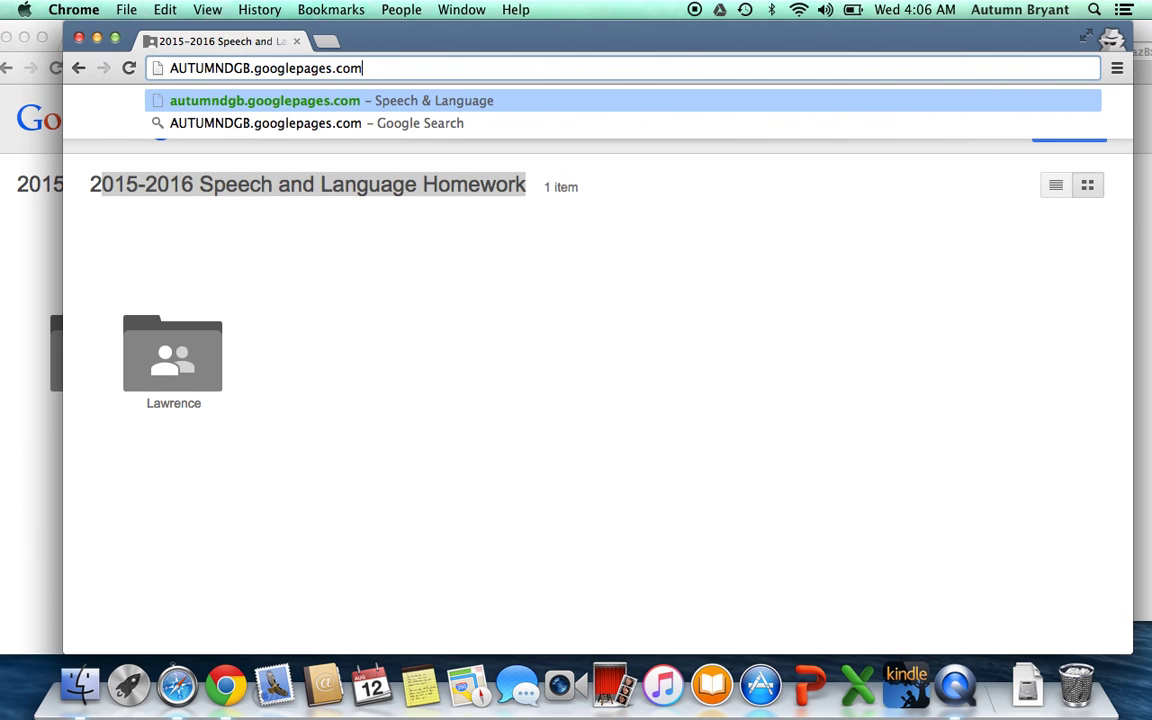
key("Return")
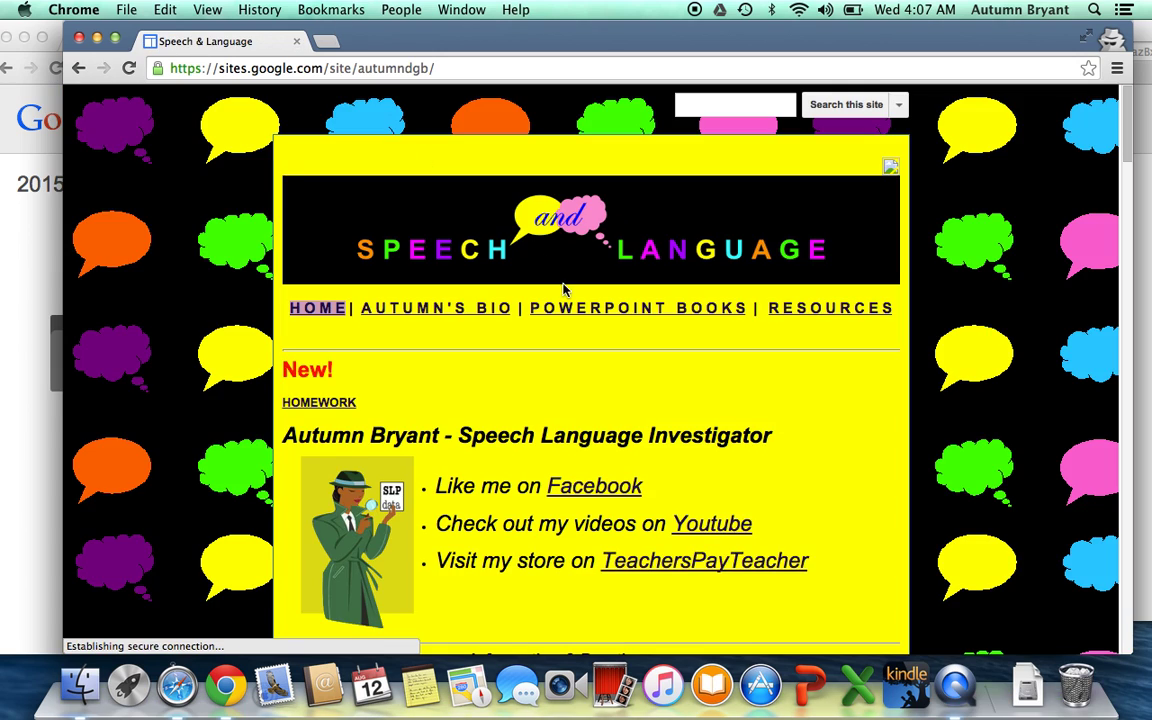
left_click(320, 404)
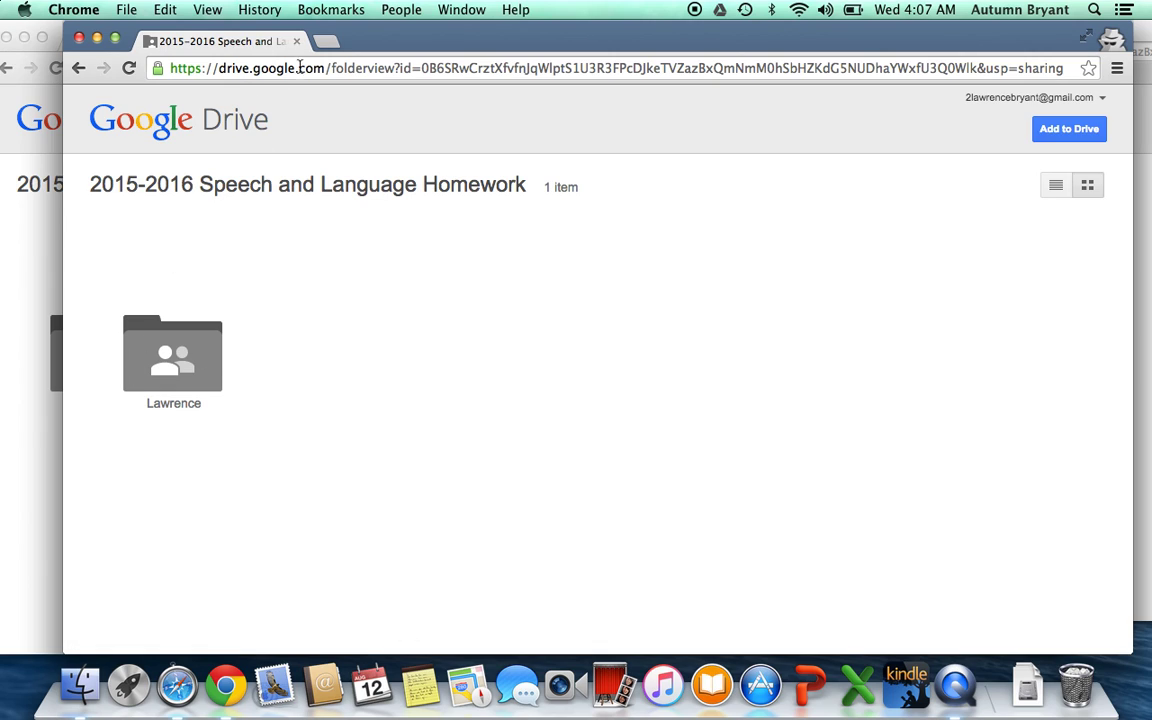
left_click_drag(336, 40, 452, 40)
- Create a new blank Google Docs document inside Brent's student folder
left_click(110, 162)
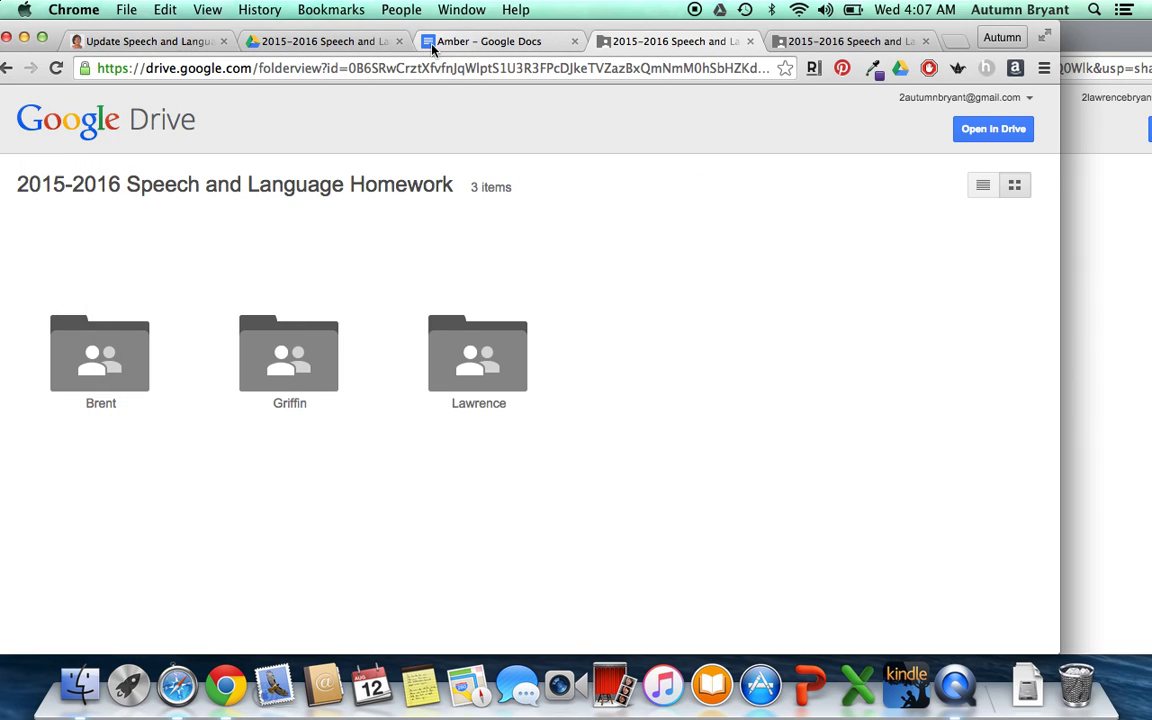
left_click(300, 41)
left_click(228, 258)
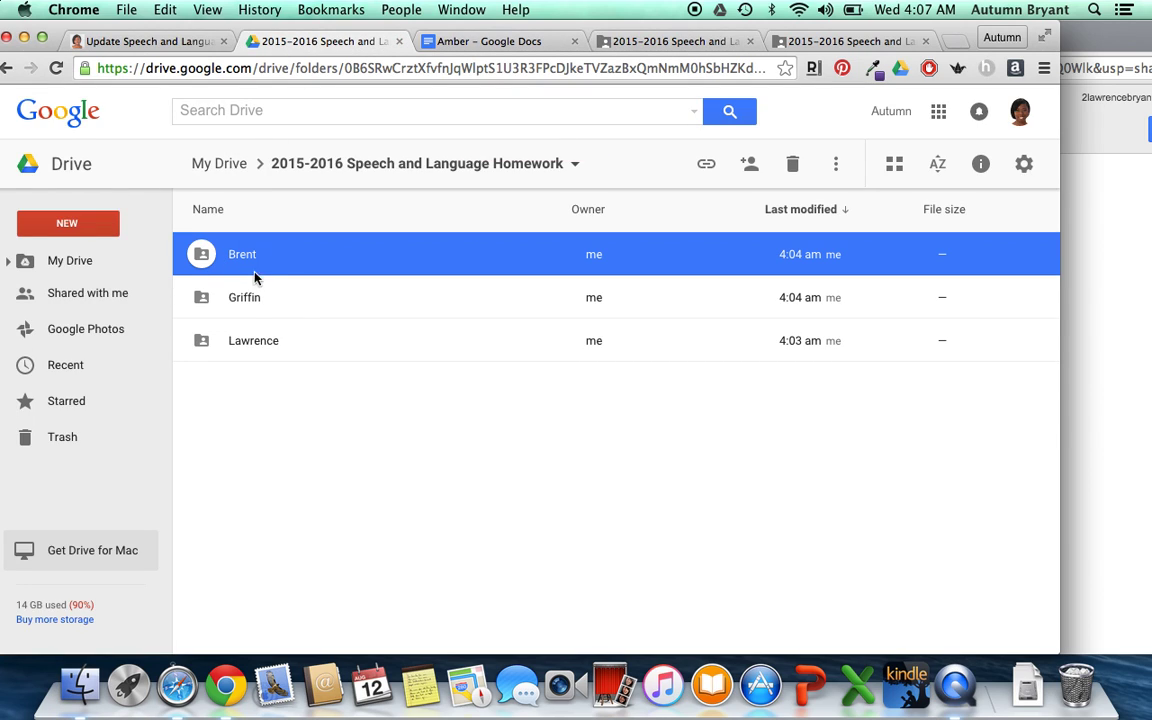
double_click(250, 262)
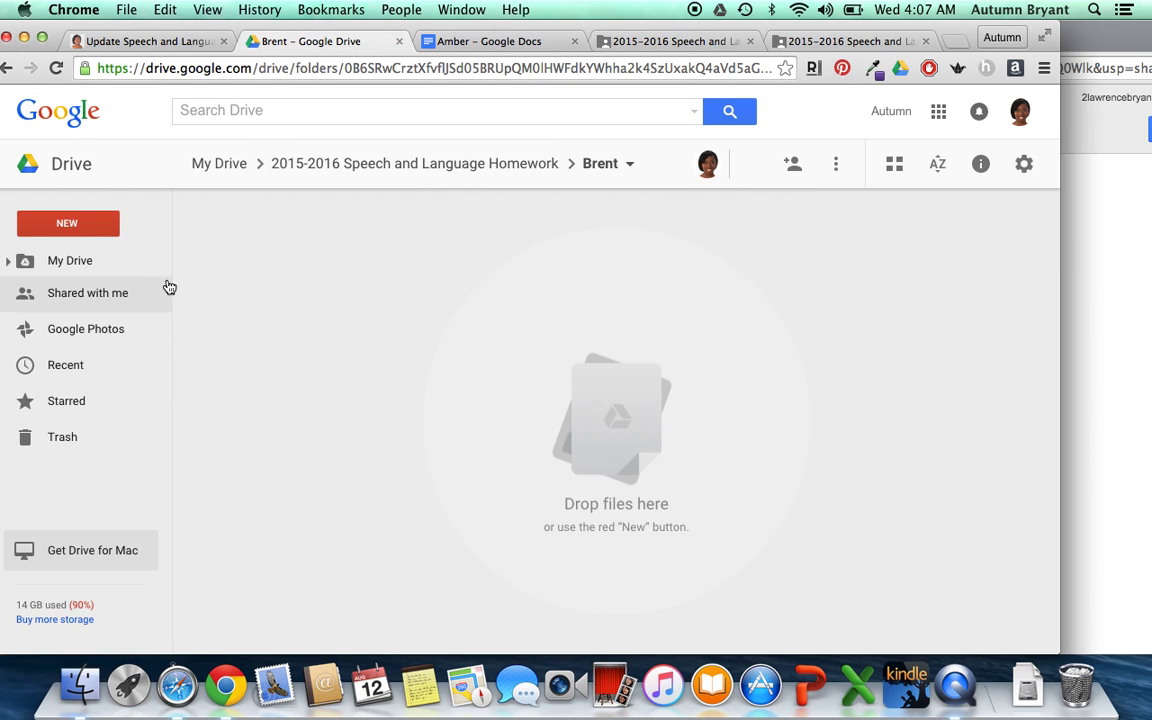
left_click(52, 228)
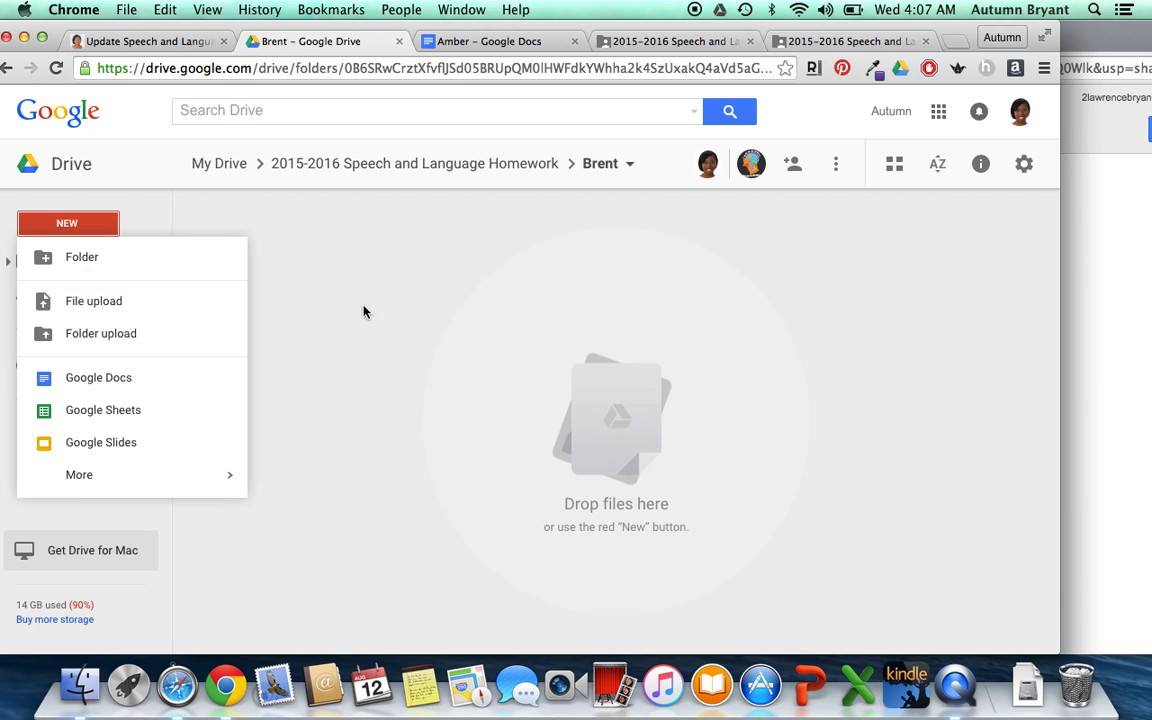
left_click(463, 265)
left_click(663, 41)
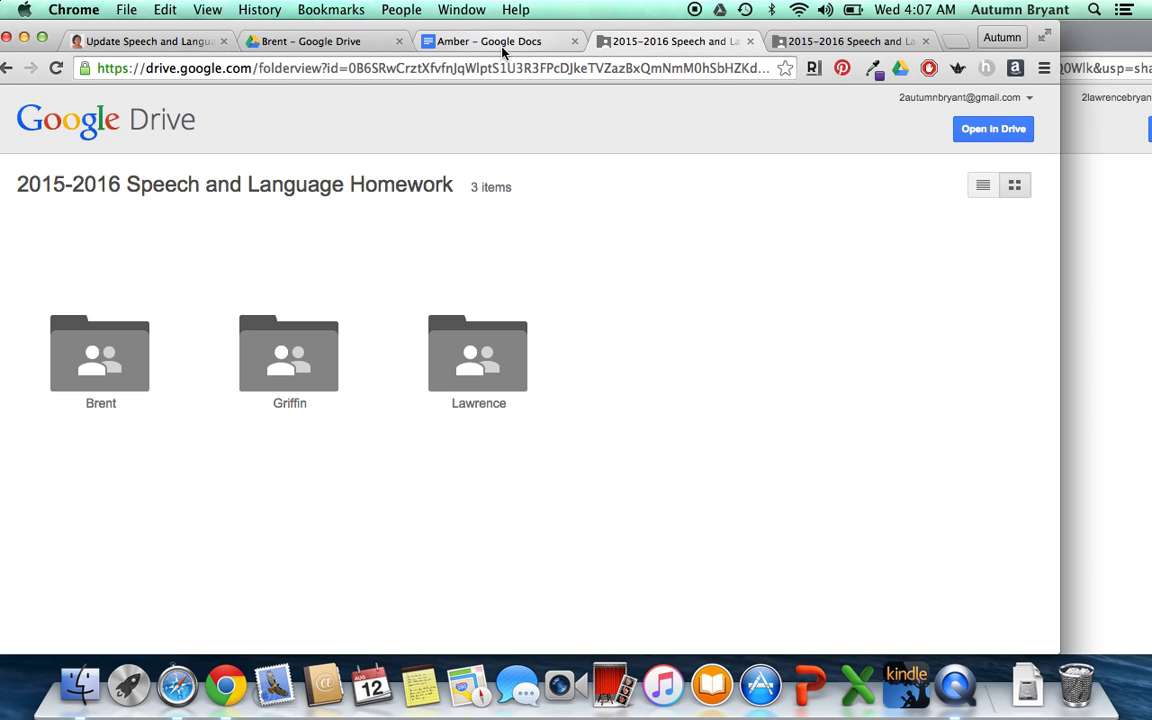
left_click(318, 43)
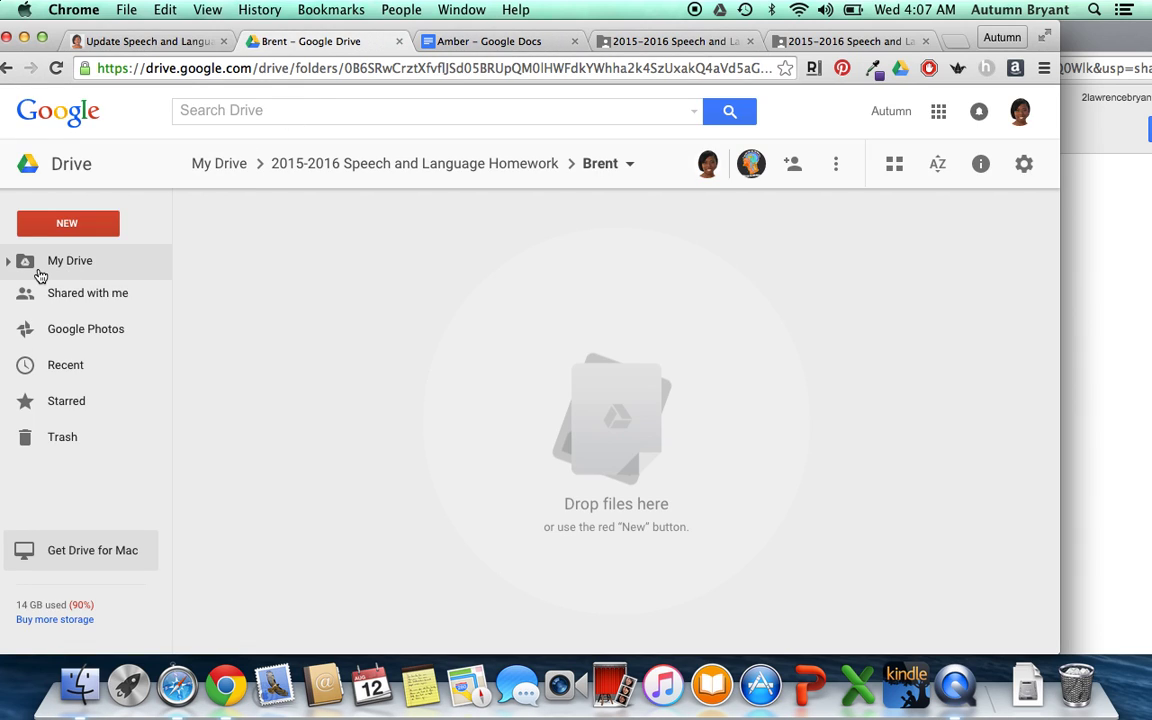
left_click(80, 230)
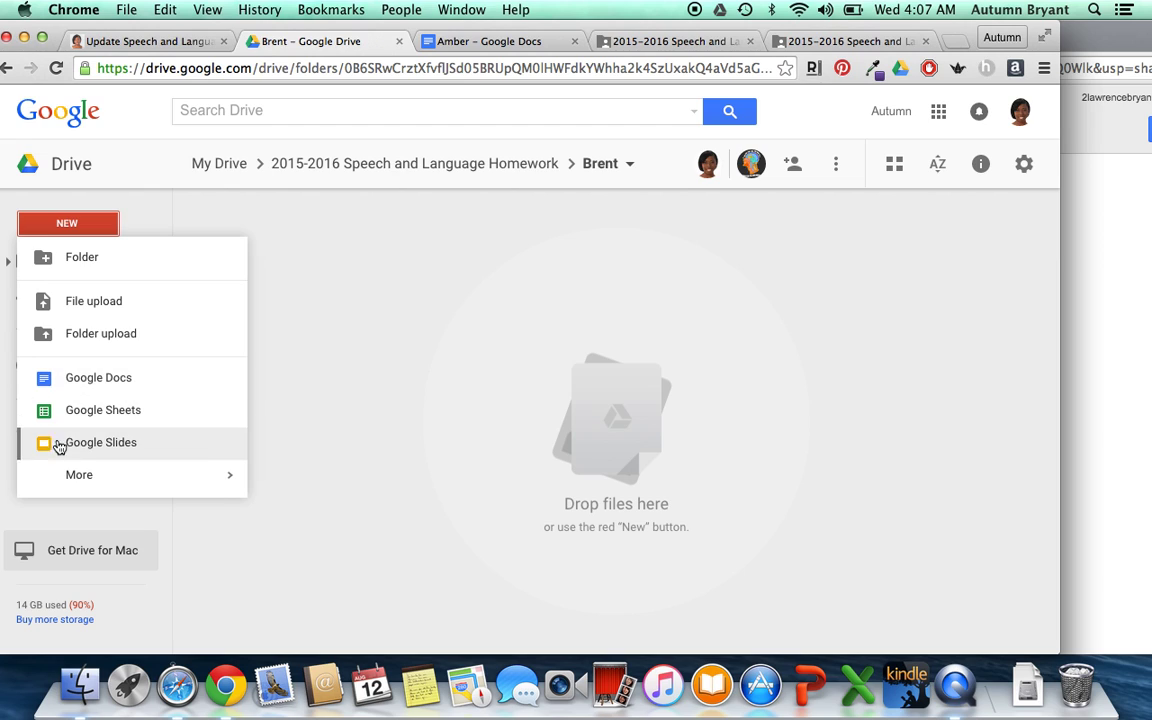
left_click(114, 387)
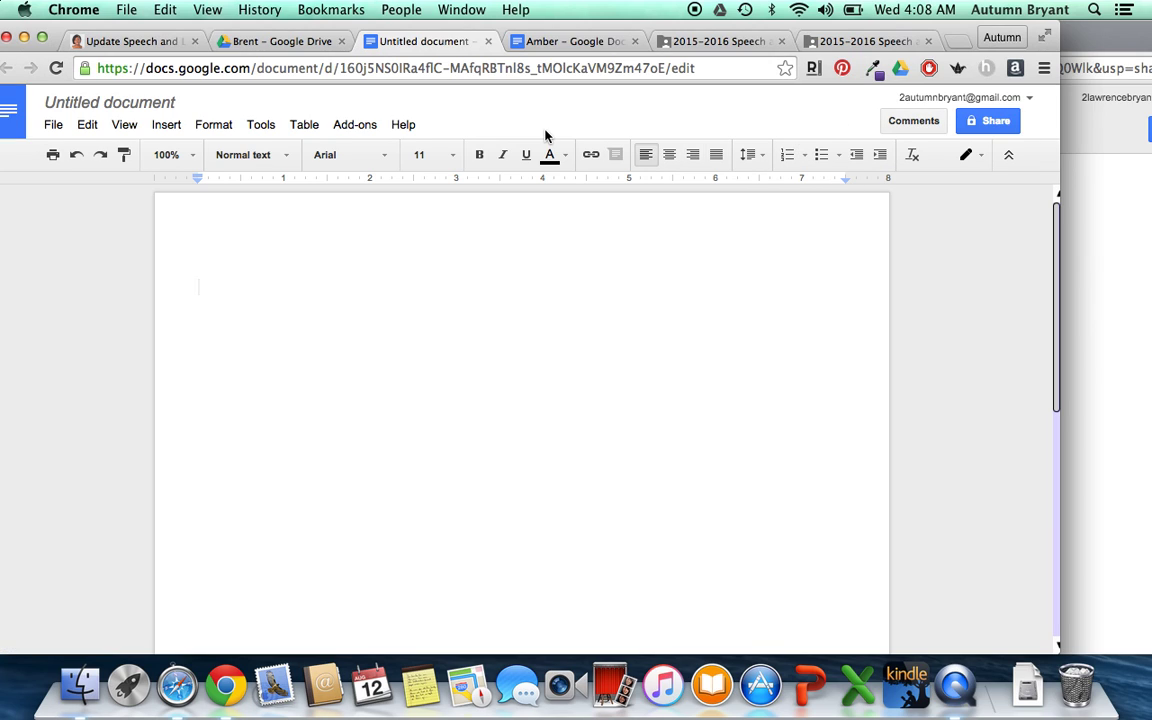
- Type the sample text 'KL' on the document's first line and select it
left_click(166, 128)
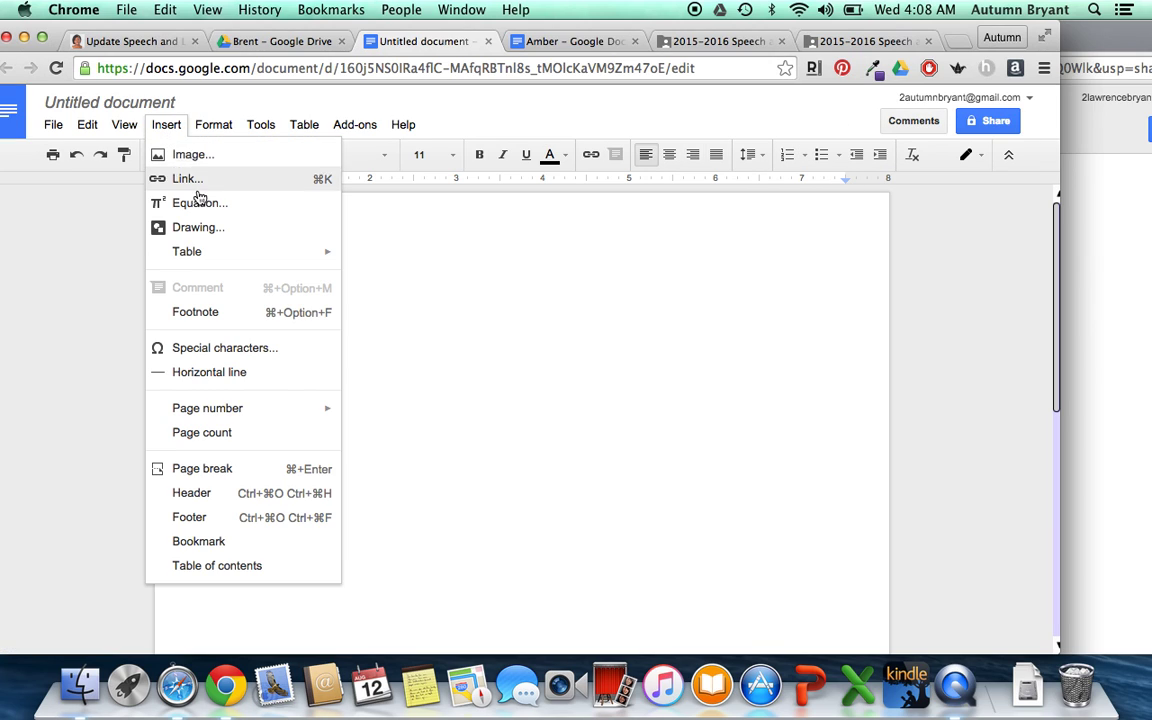
left_click(745, 355)
type("KLJLJ")
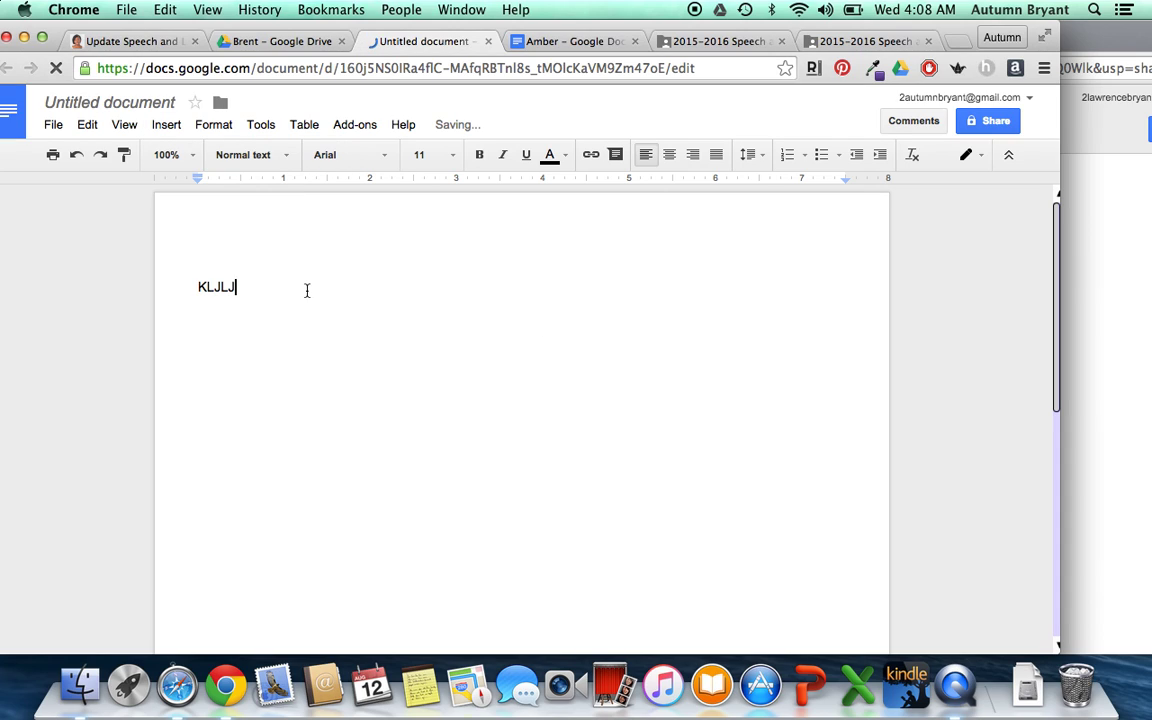
left_click_drag(306, 288, 103, 291)
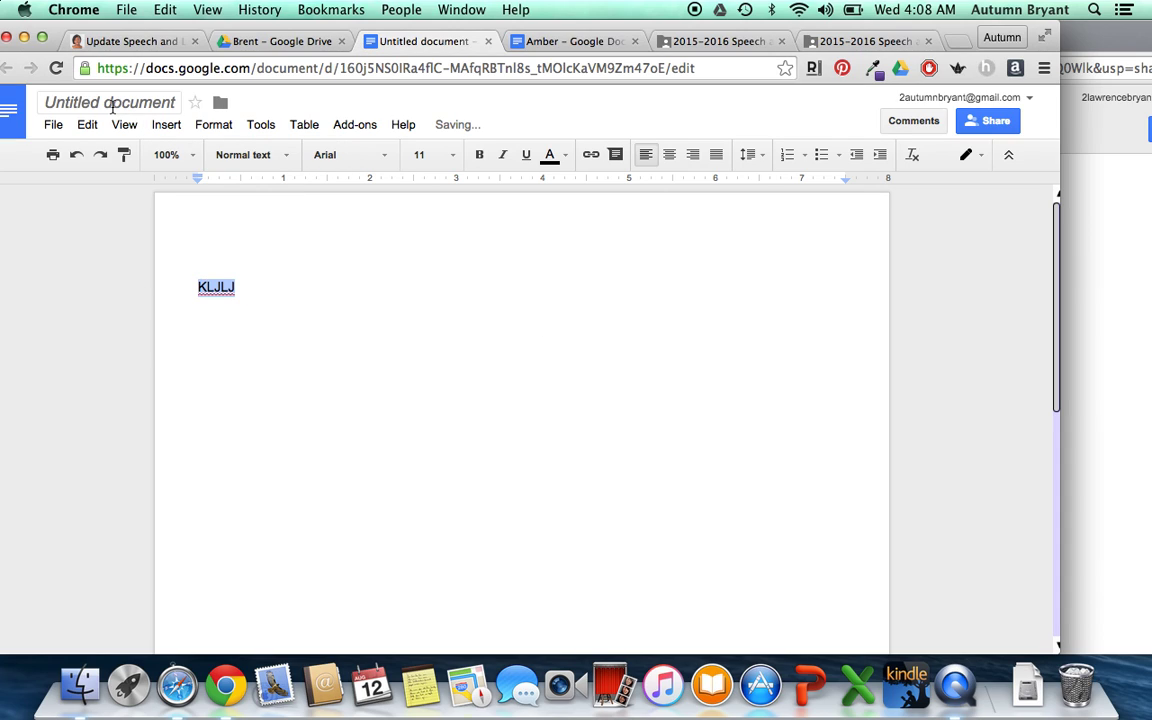
- Attach the comment 'HEY, DO YOUR WORK!' to the selected text, then go back to Brent's folder
left_click(162, 127)
left_click(224, 288)
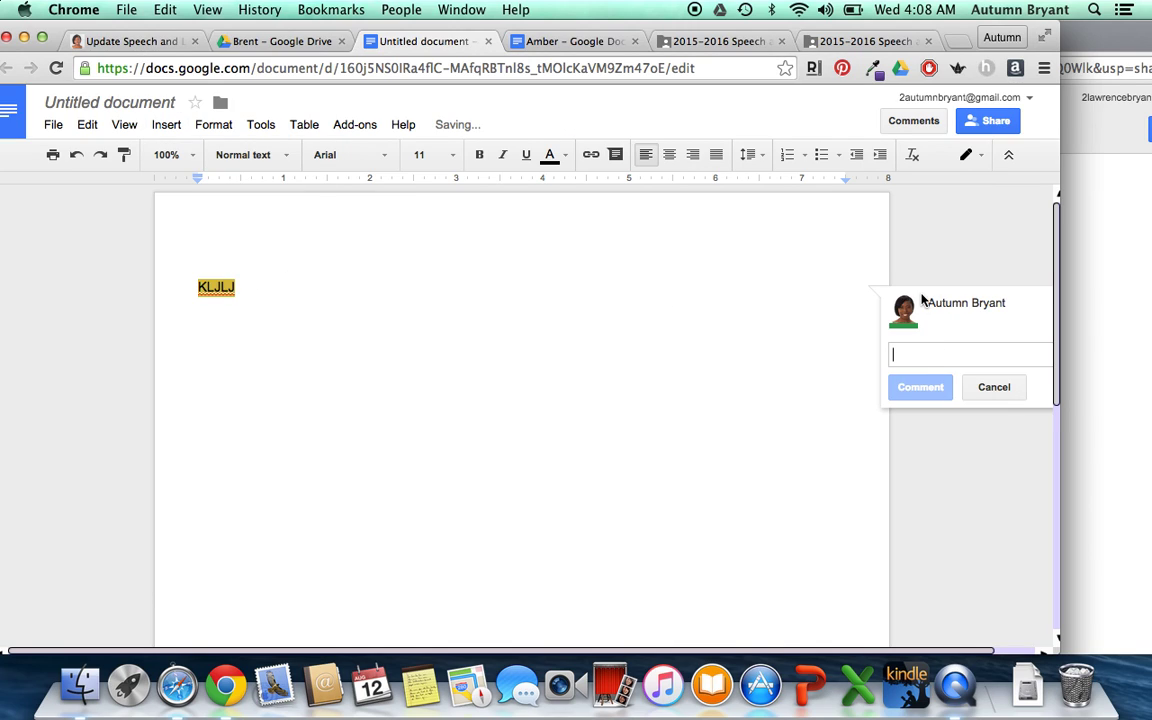
type("HEY, ")
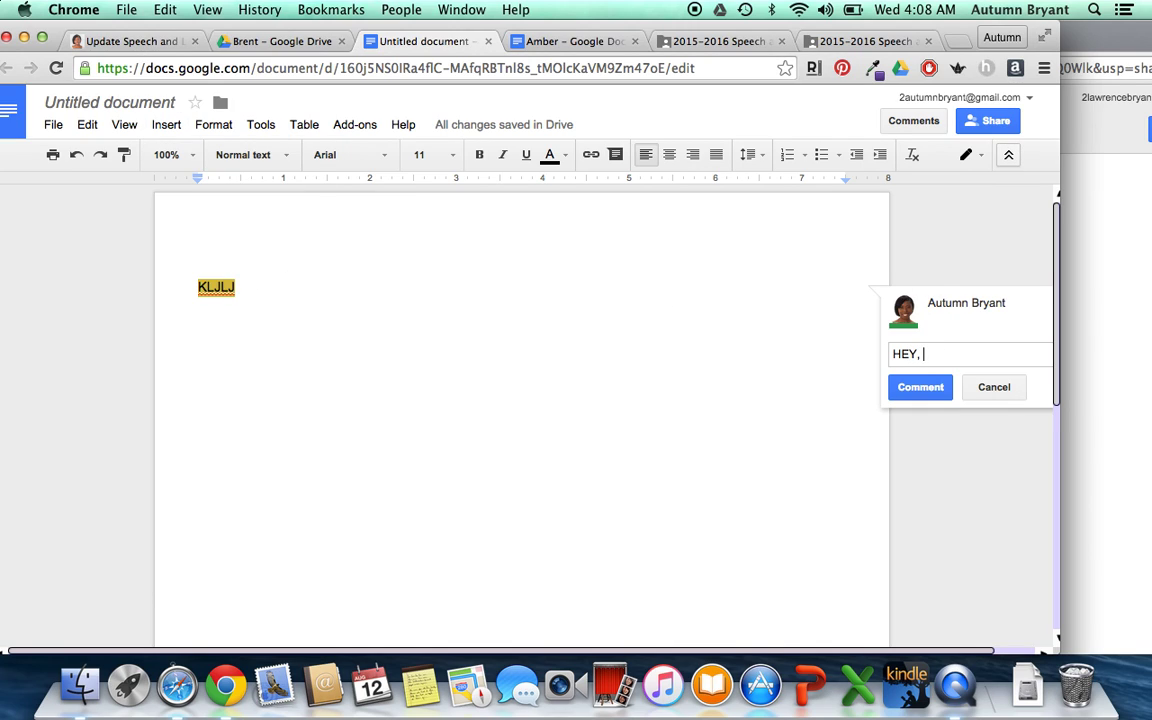
type("DO YOUR WORK")
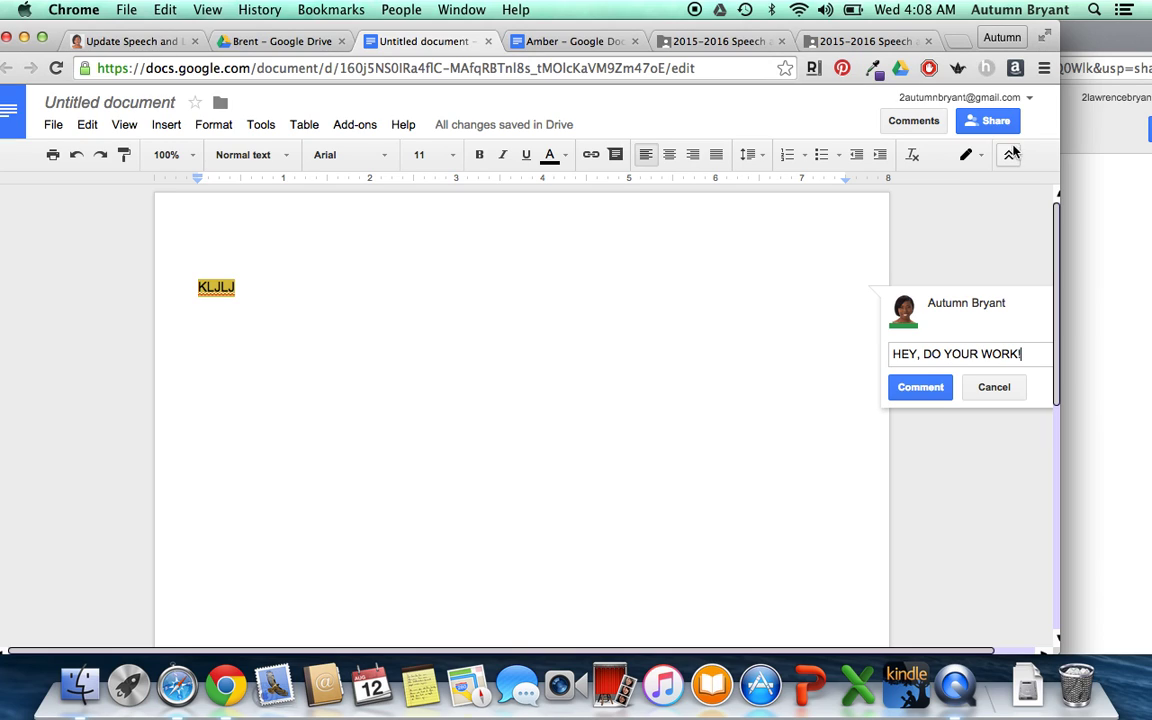
type("!")
left_click(920, 387)
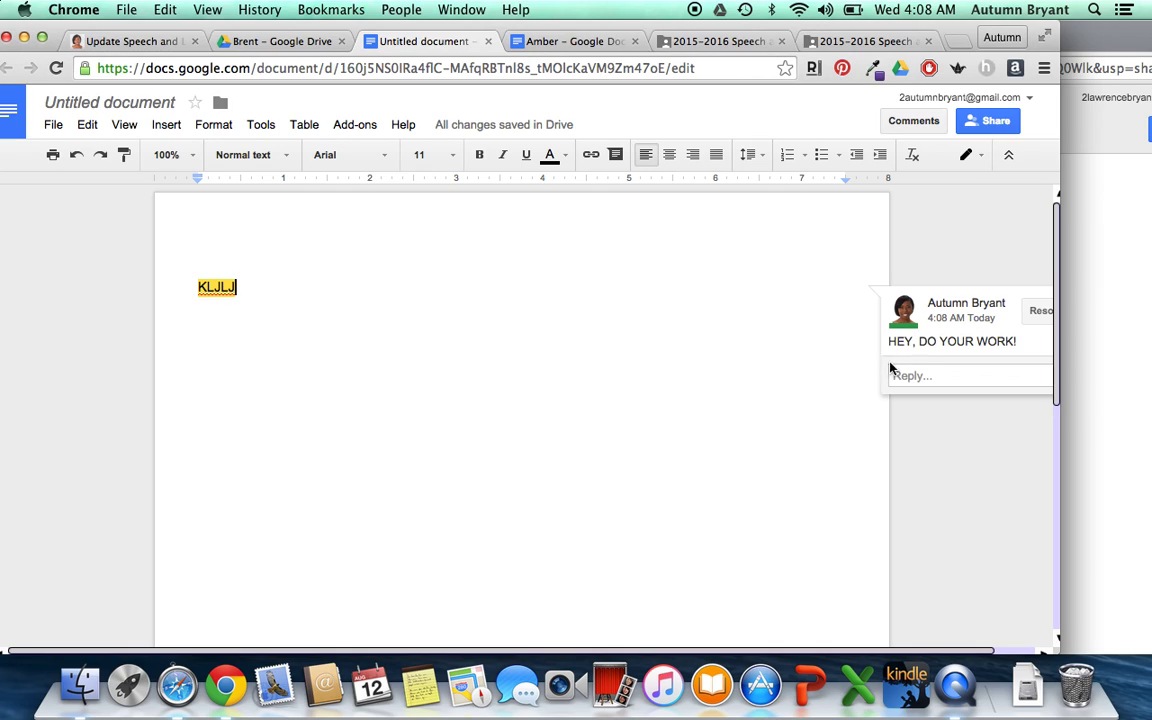
left_click(938, 376)
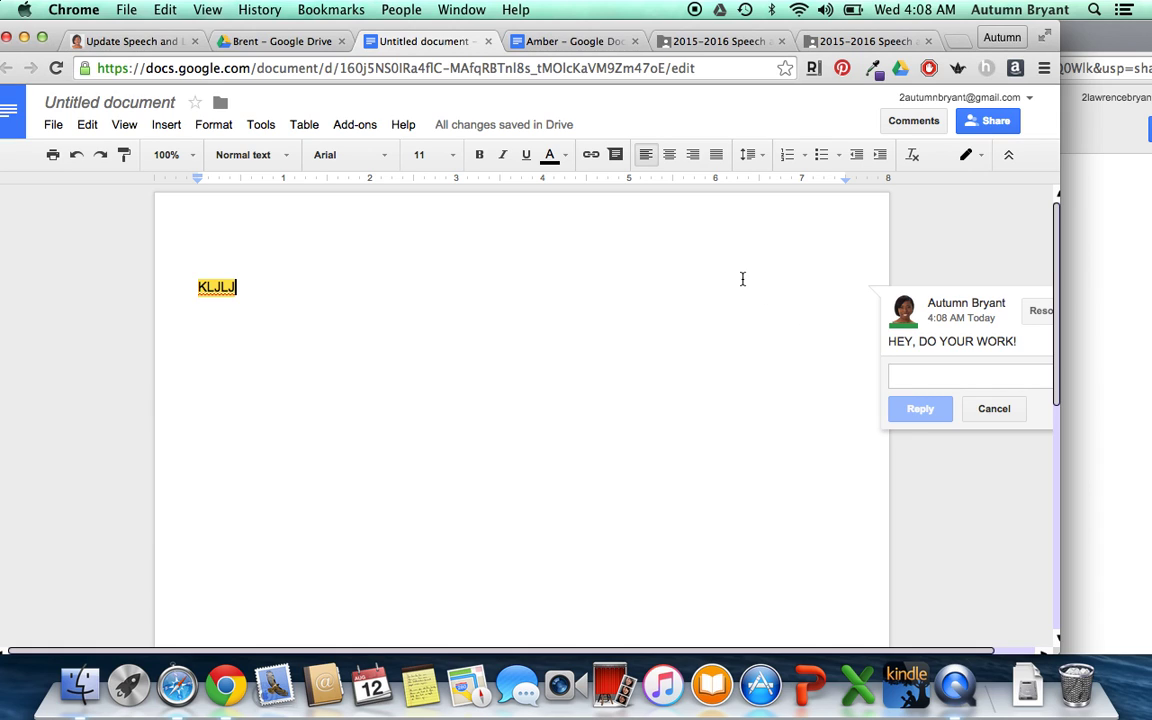
left_click(216, 40)
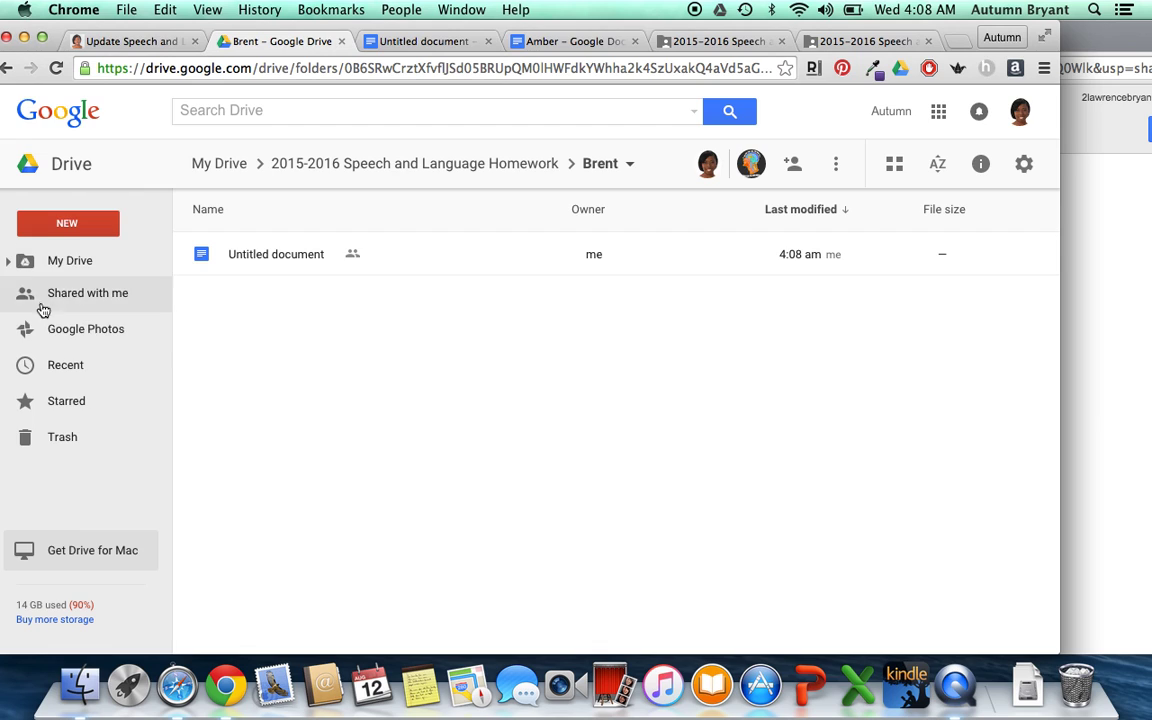
- Create a new spreadsheet with a notification rule emailing right away on any change
left_click(74, 232)
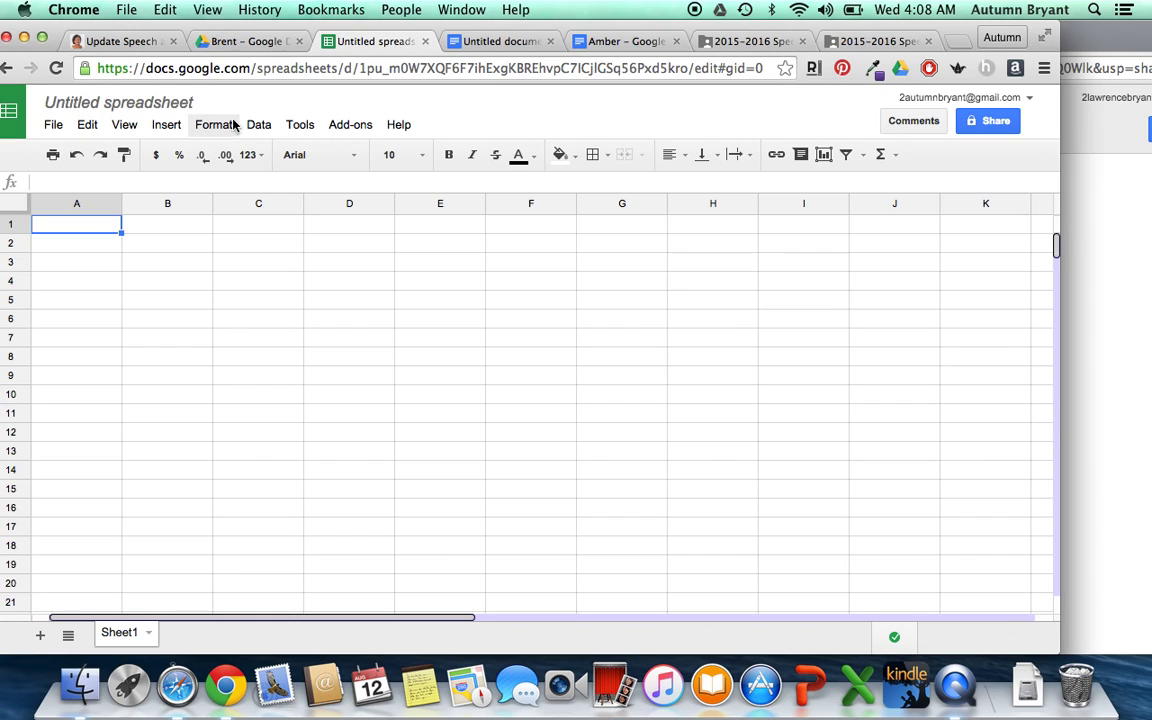
left_click(292, 130)
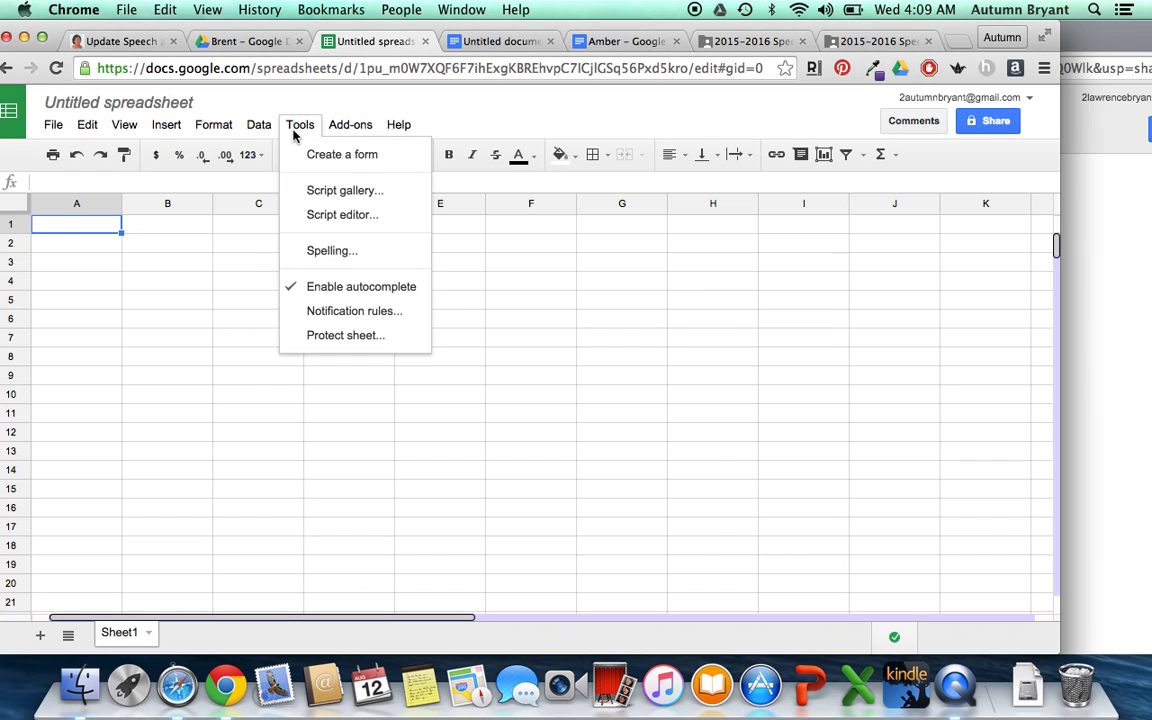
left_click(355, 313)
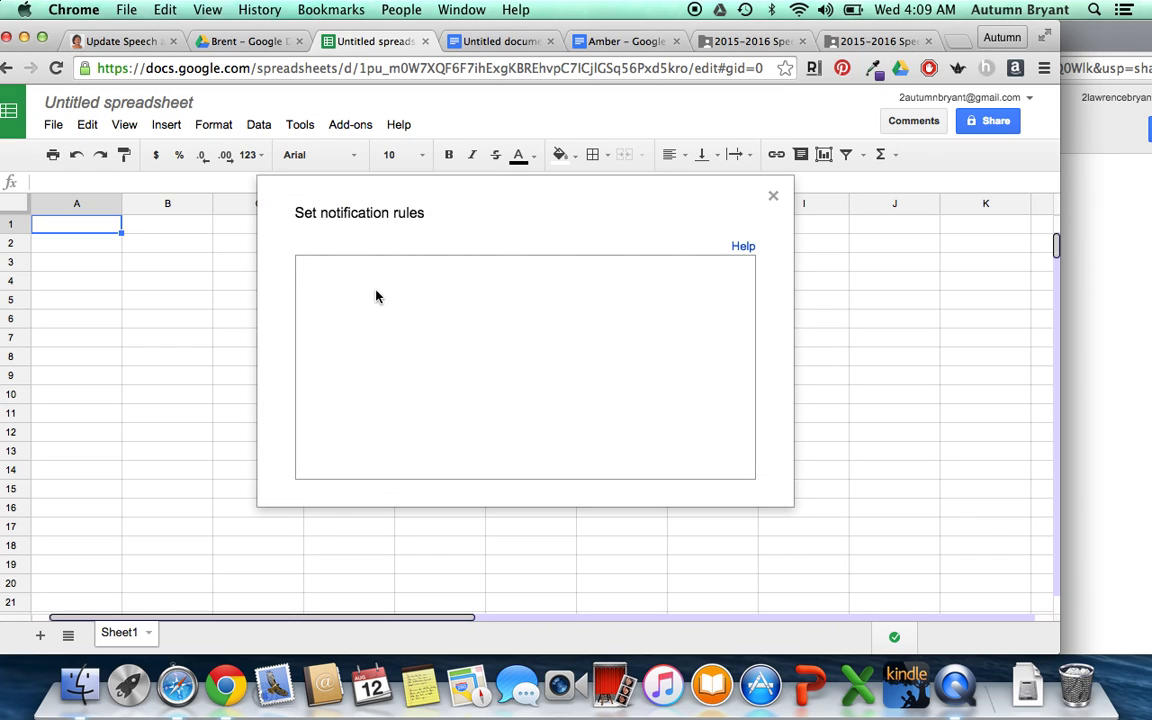
left_click(338, 290)
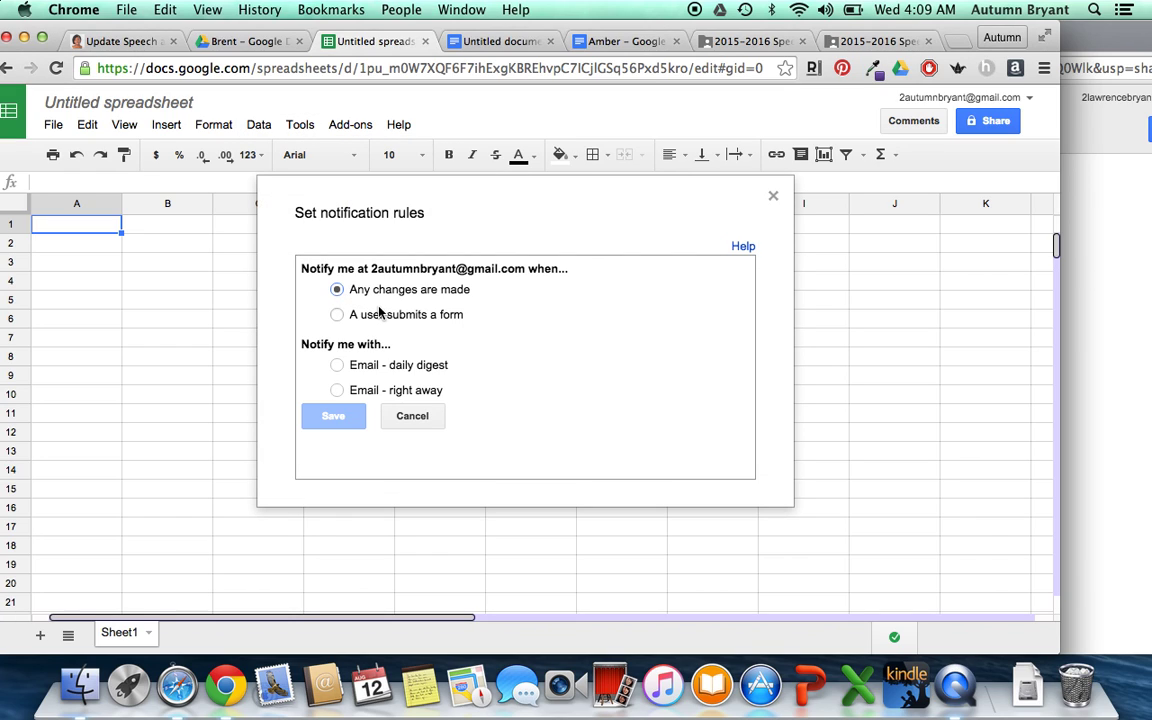
left_click(337, 390)
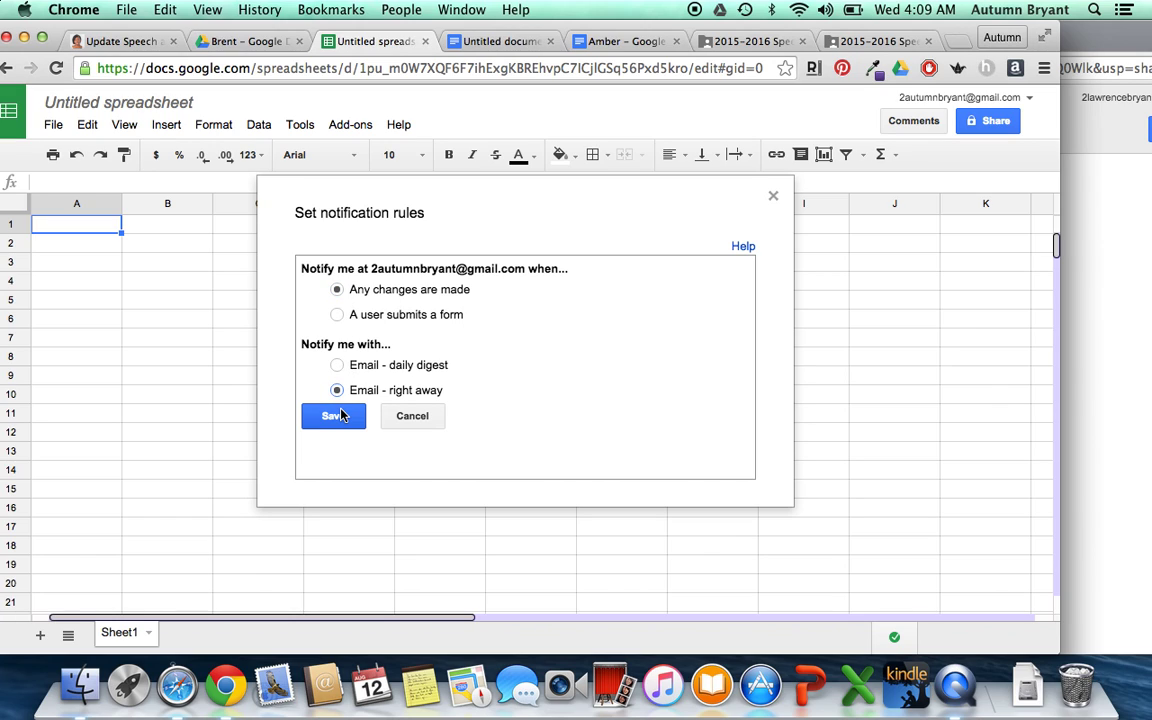
left_click(340, 415)
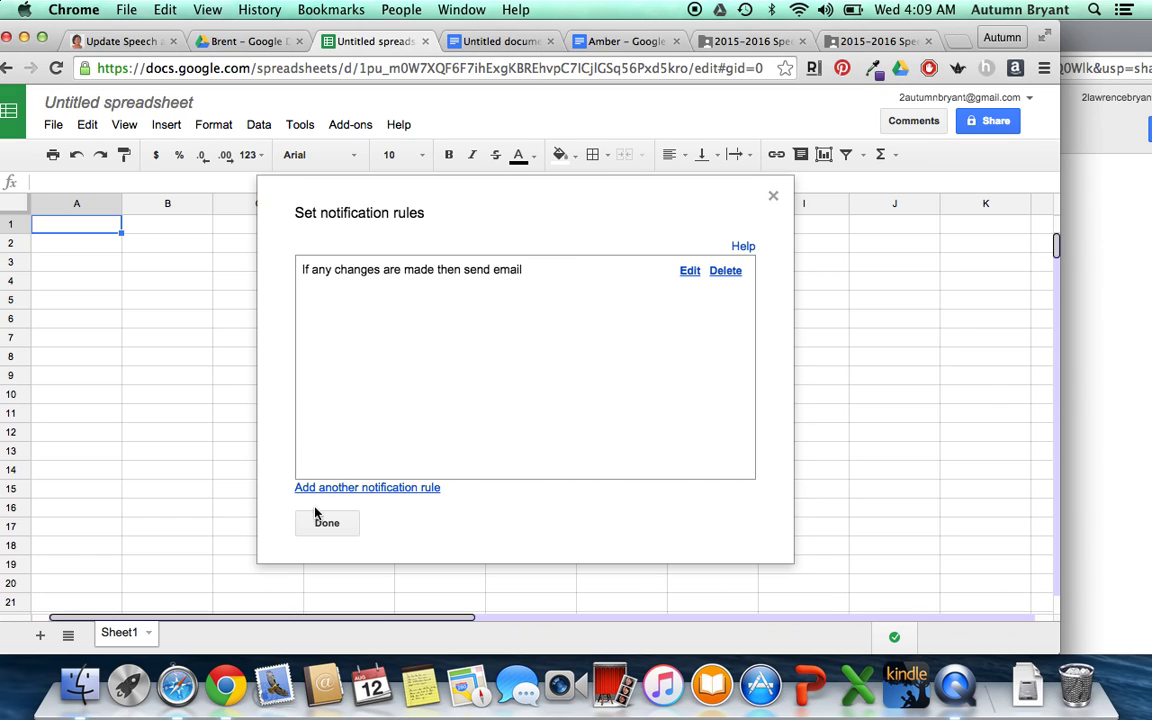
left_click(326, 522)
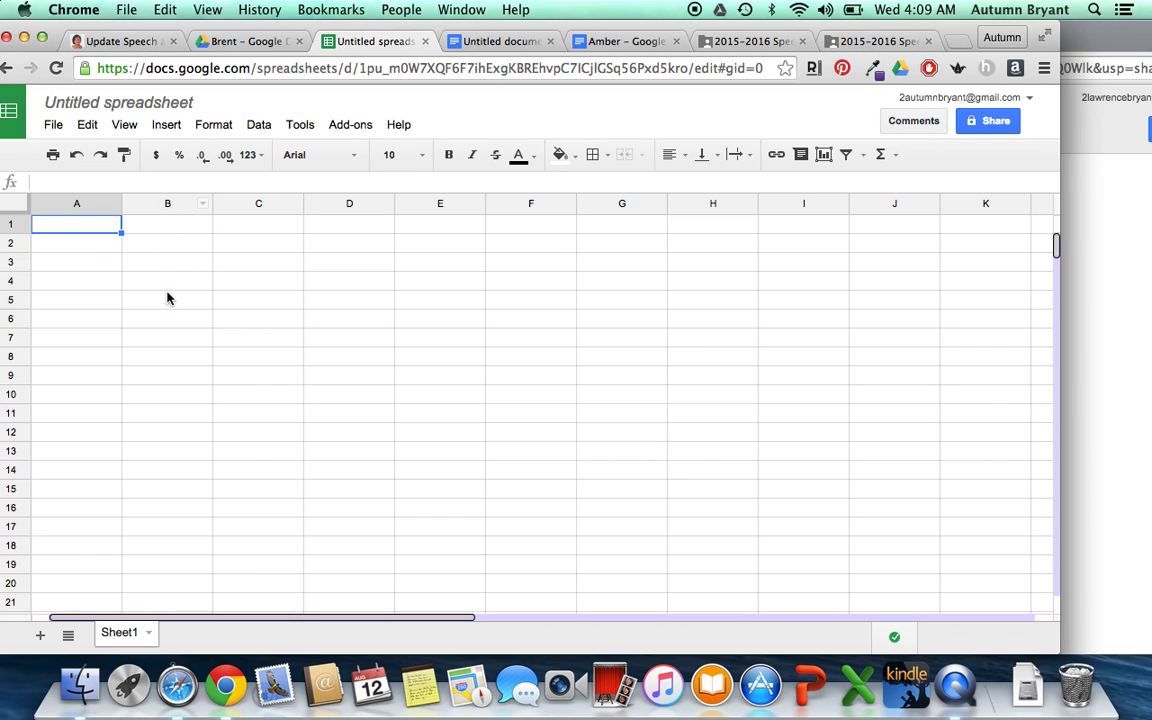
- Enter 8/12 in A2 and DONE in B2
left_click(107, 247)
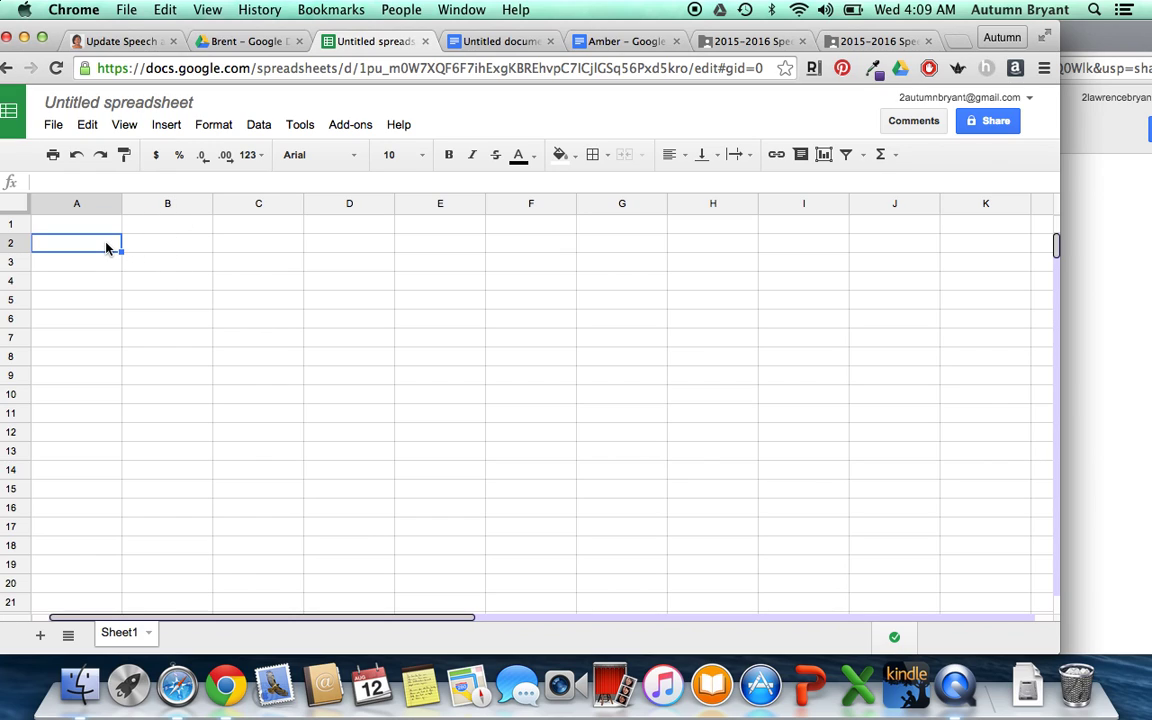
type("8/12/2015")
key("Tab")
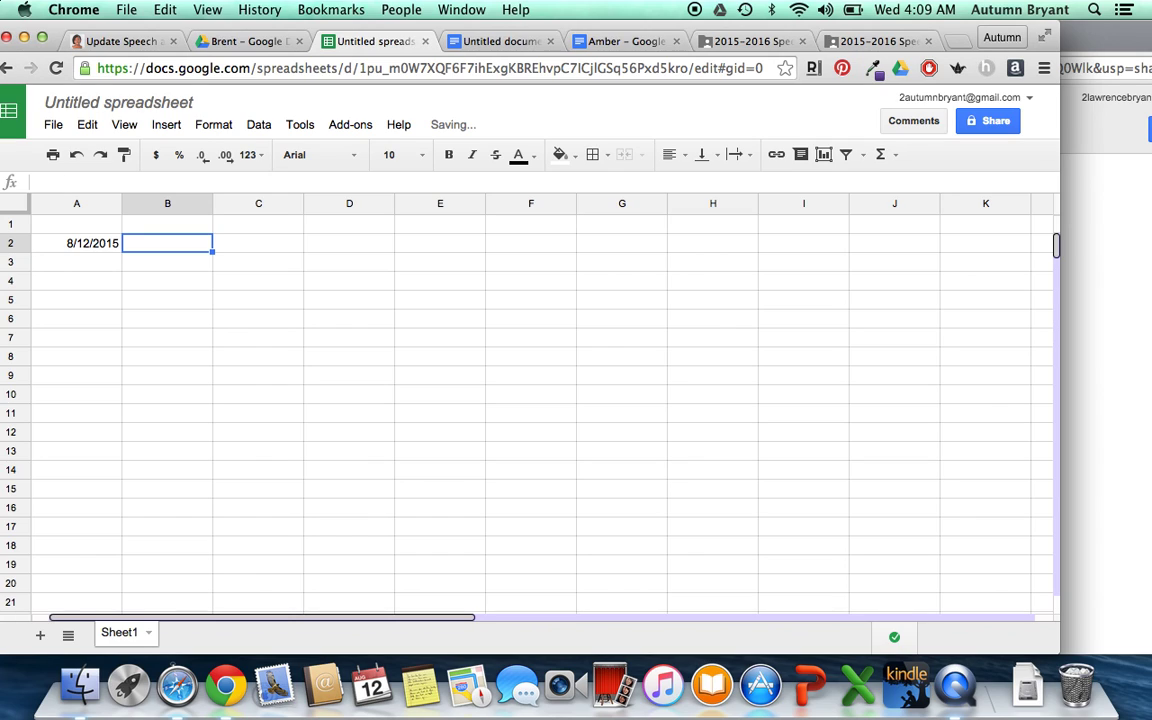
type("DOONE")
key("BackSpace")
key("BackSpace")
key("BackSpace")
type("NE")
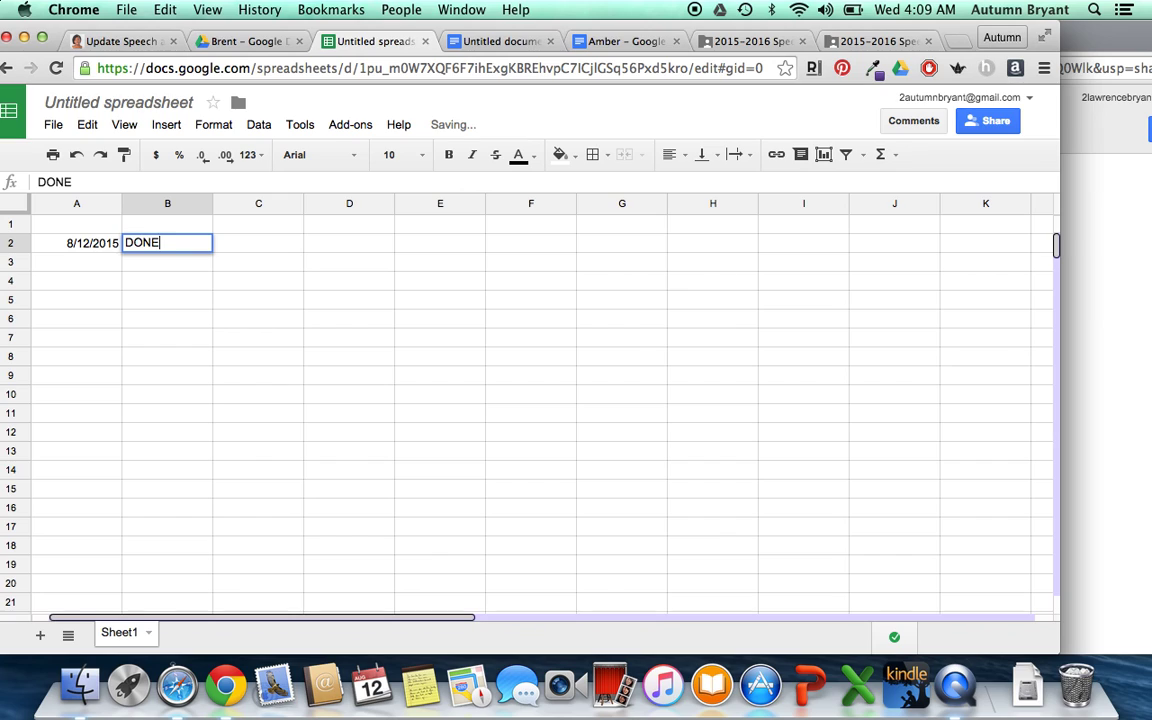
key("Tab")
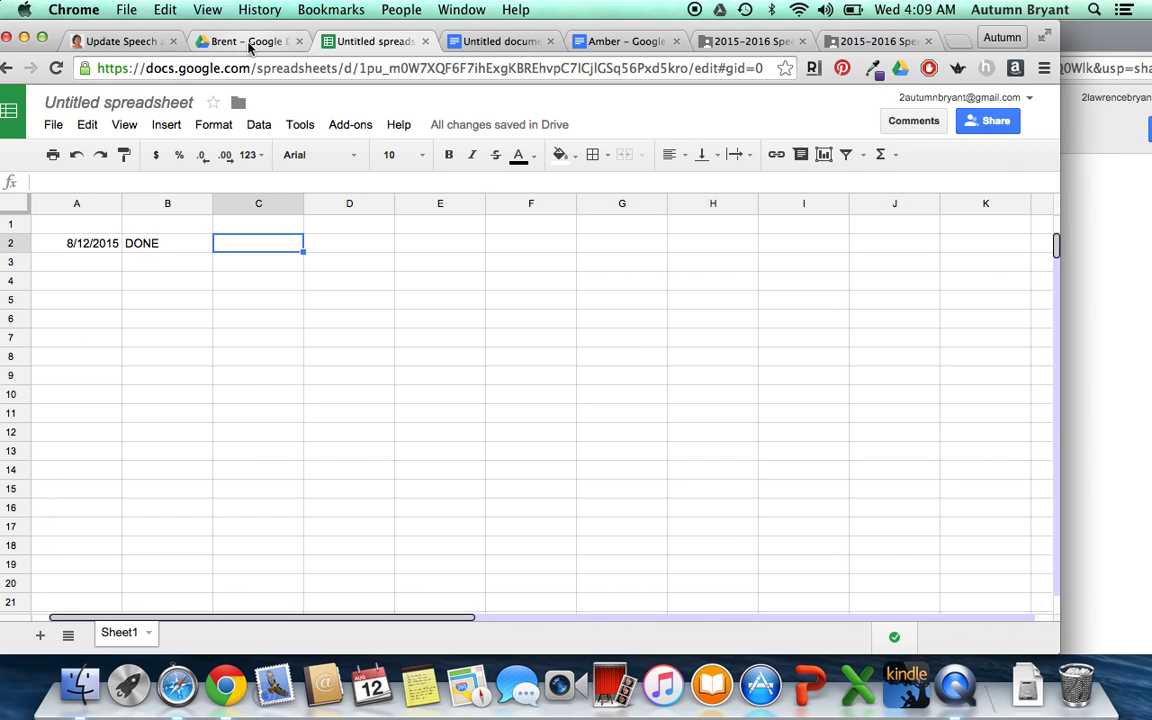
- Go up to the 2015-2016 Speech and Language Homework folder and open its New menu
left_click(250, 42)
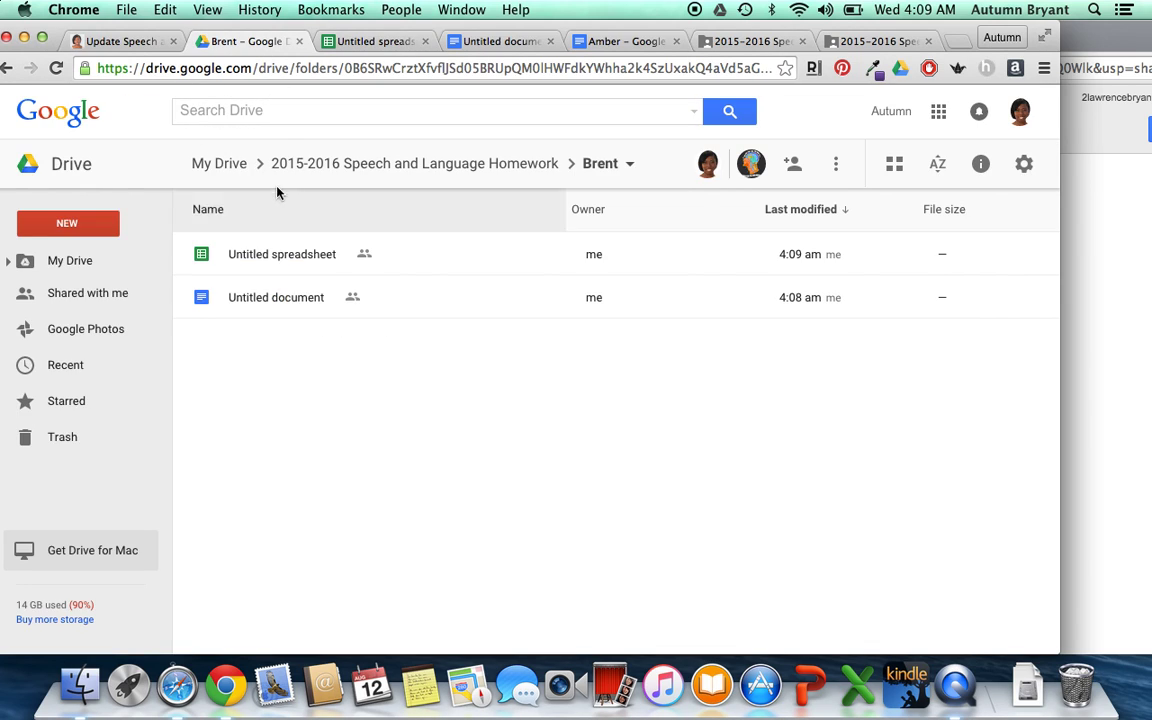
left_click(314, 167)
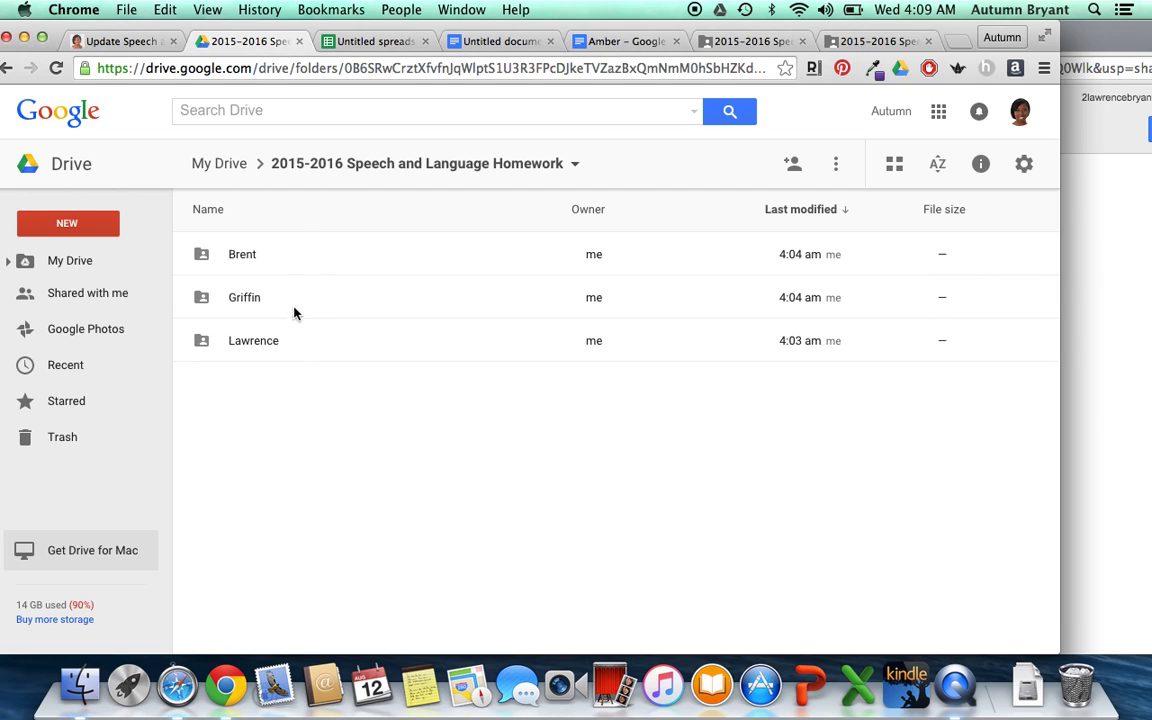
left_click(88, 229)
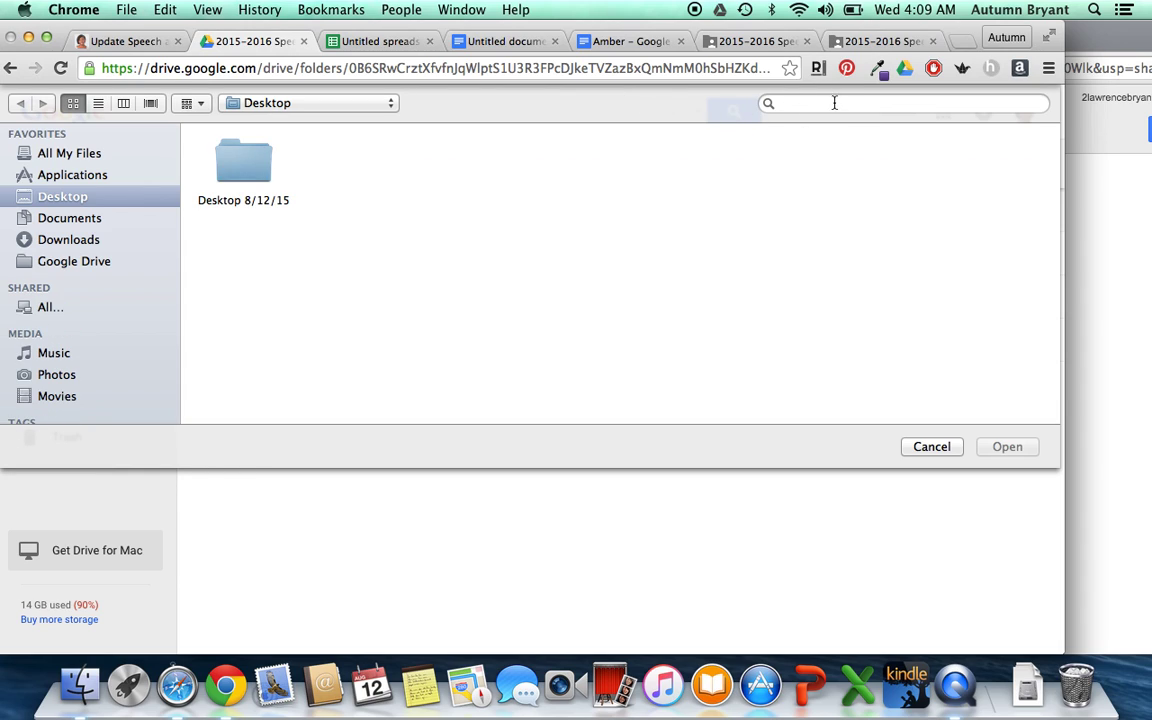
- Find Holmes parent_handbook.pdf on the Mac and upload it into the folder
left_click(834, 103)
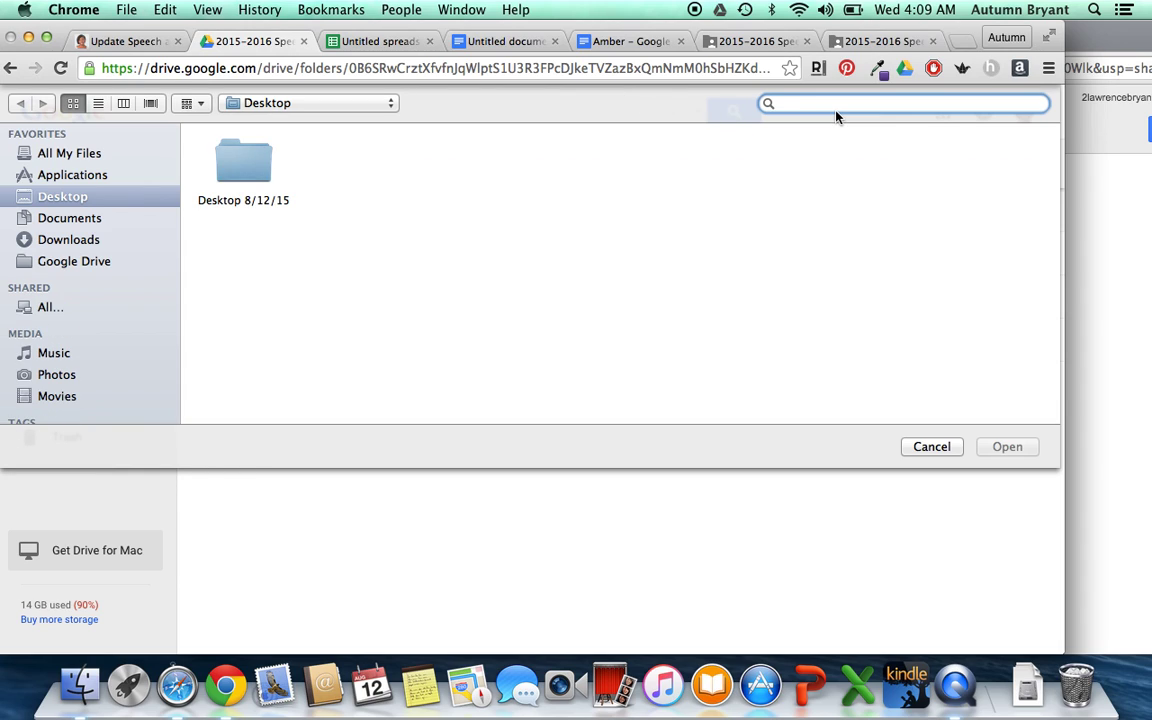
type("HOLMES WL")
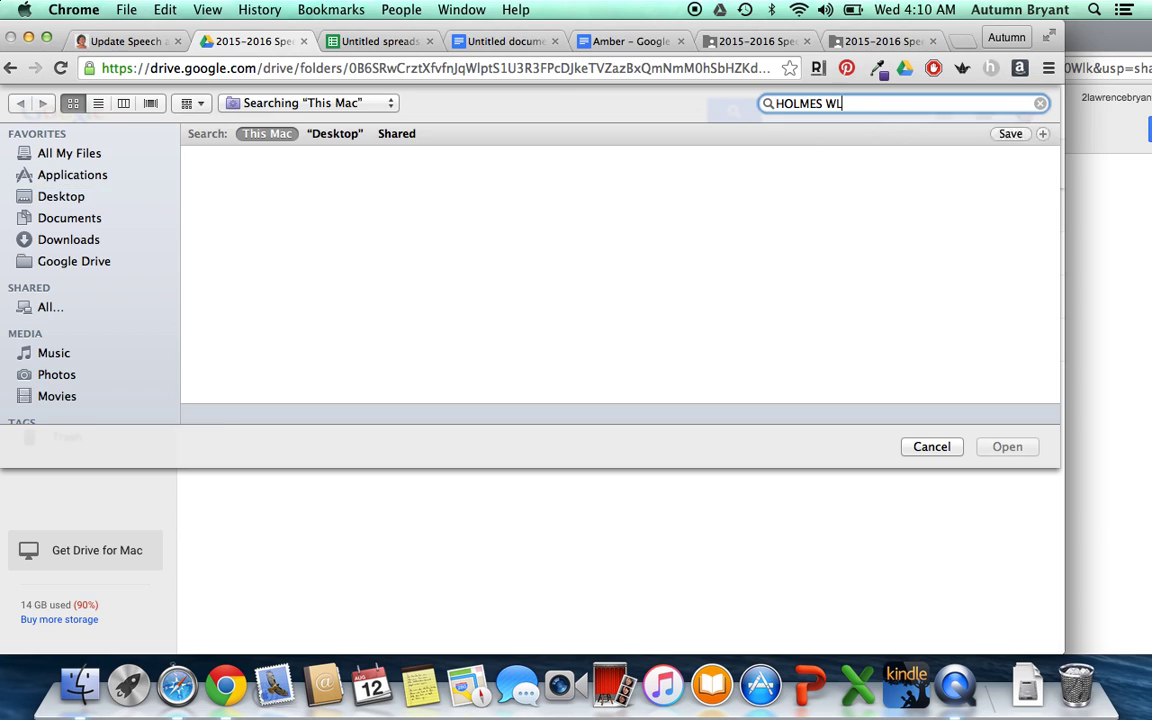
key("BackSpace")
type("ELCOME LETTER")
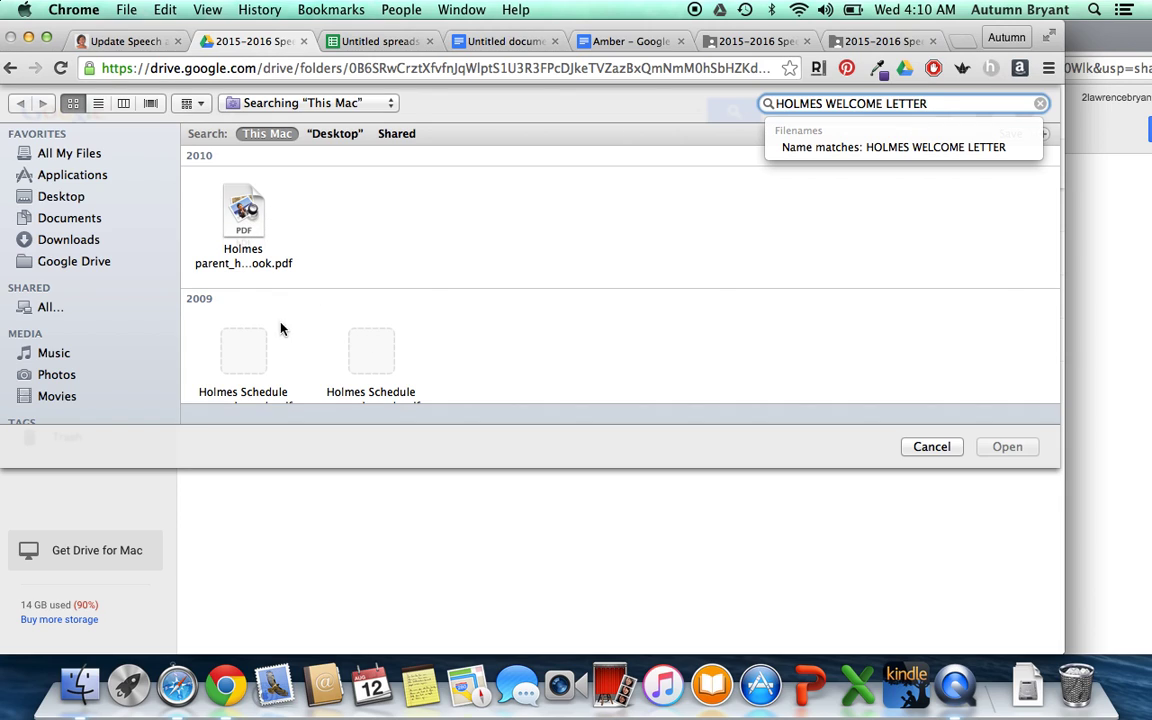
left_click(240, 212)
left_click(240, 212)
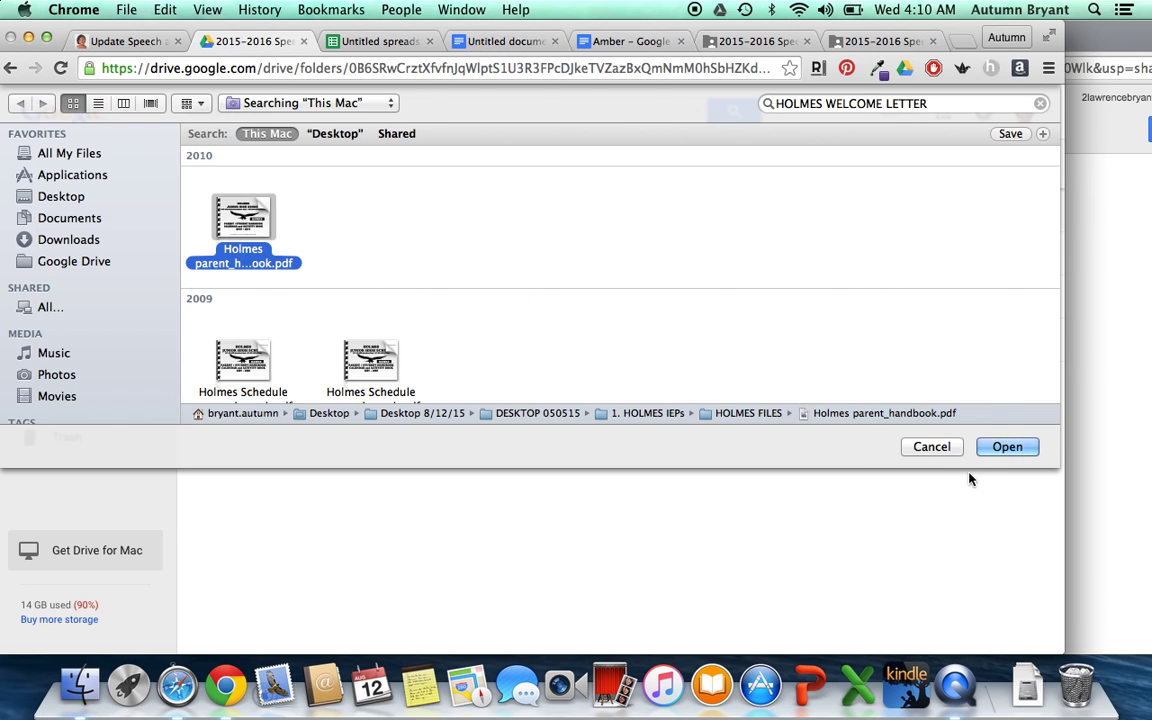
left_click(1007, 446)
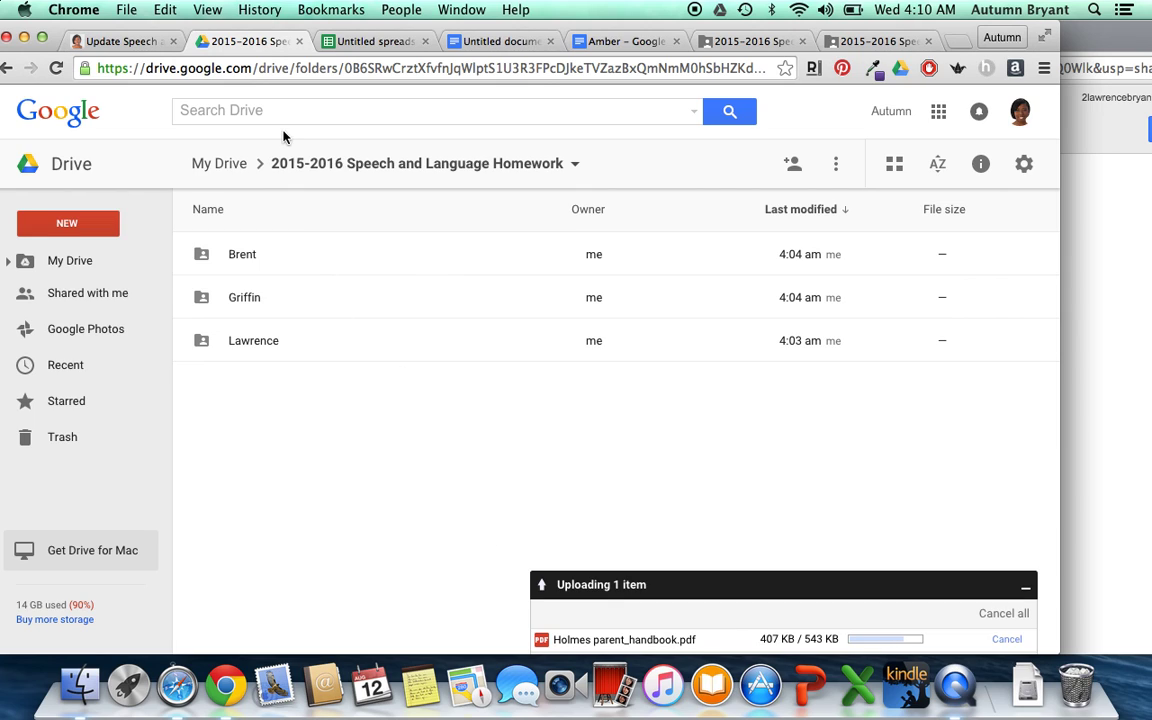
left_click(720, 42)
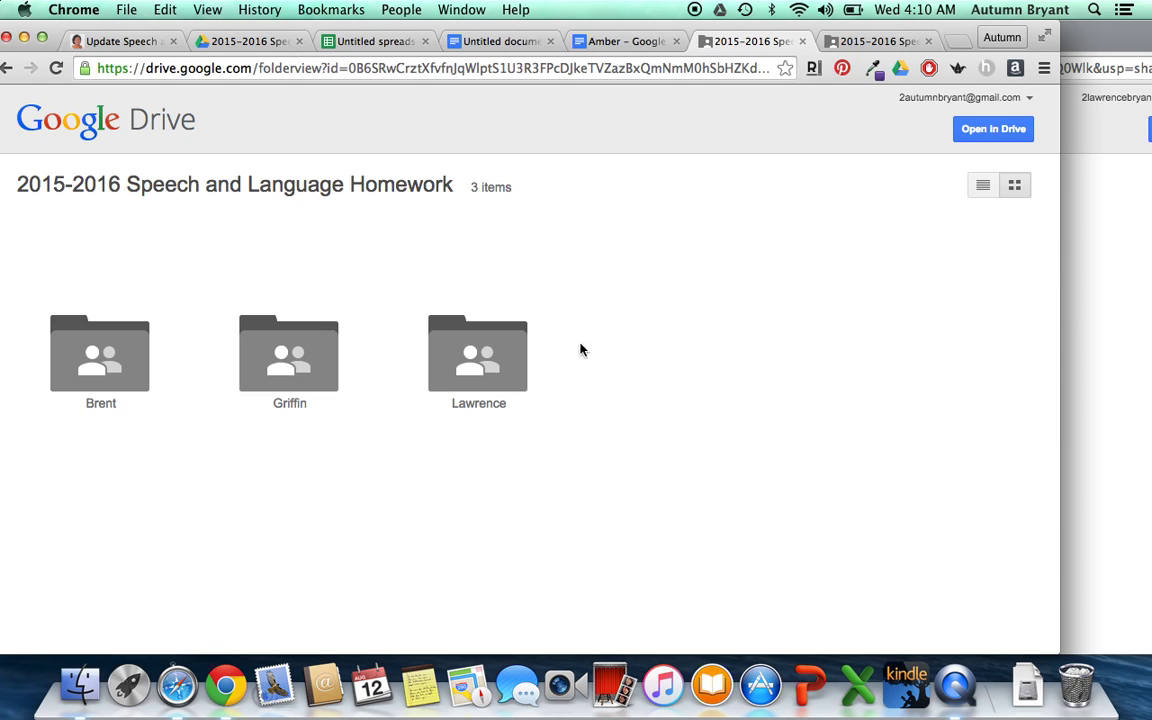
- Refresh the shared and student views to confirm the handbook PDF now appears
key("super+r")
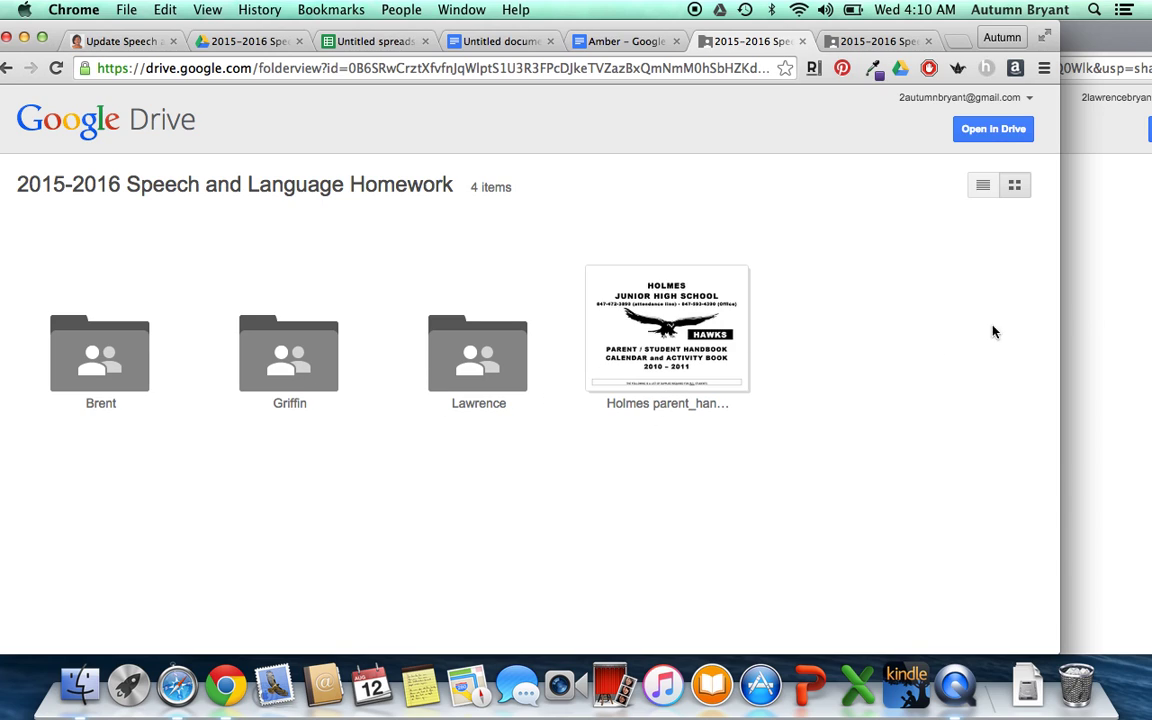
left_click(1100, 330)
key("super+r")
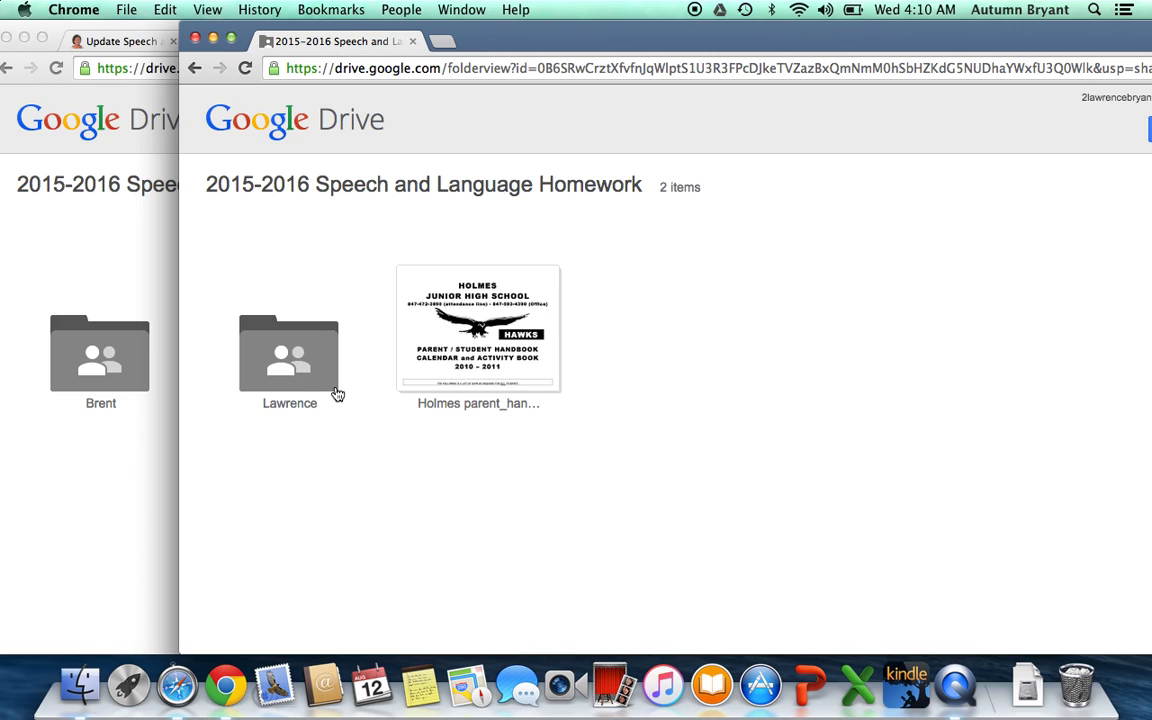
left_click(296, 346)
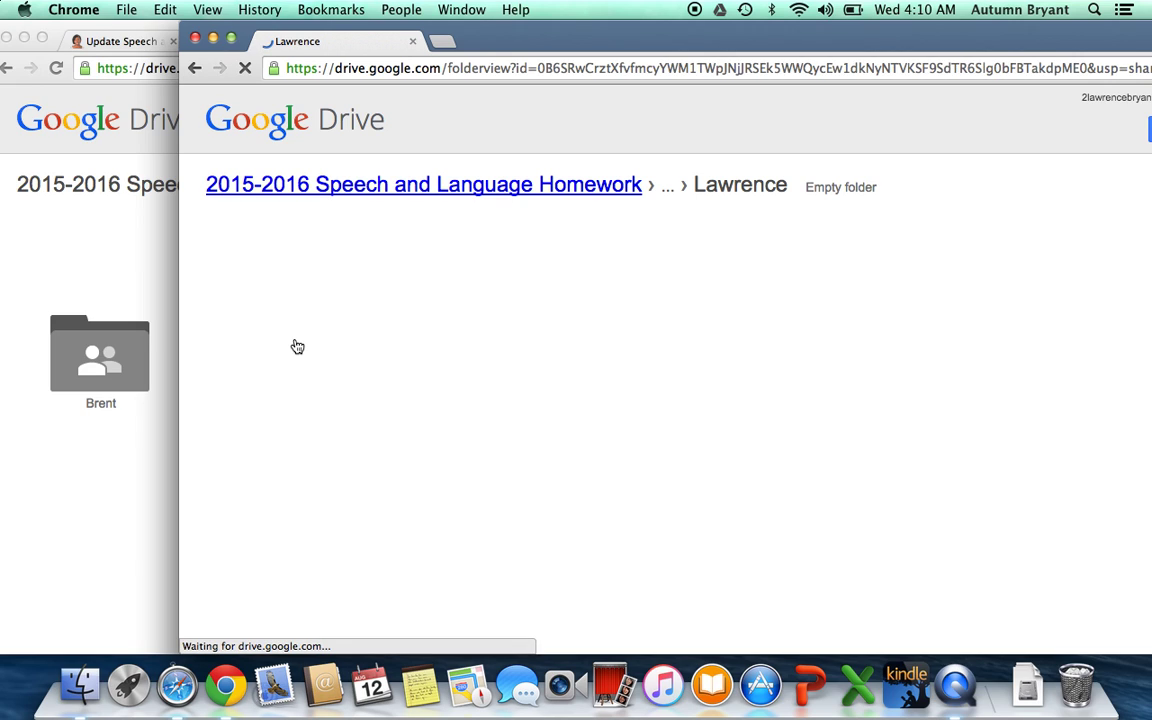
left_click(194, 68)
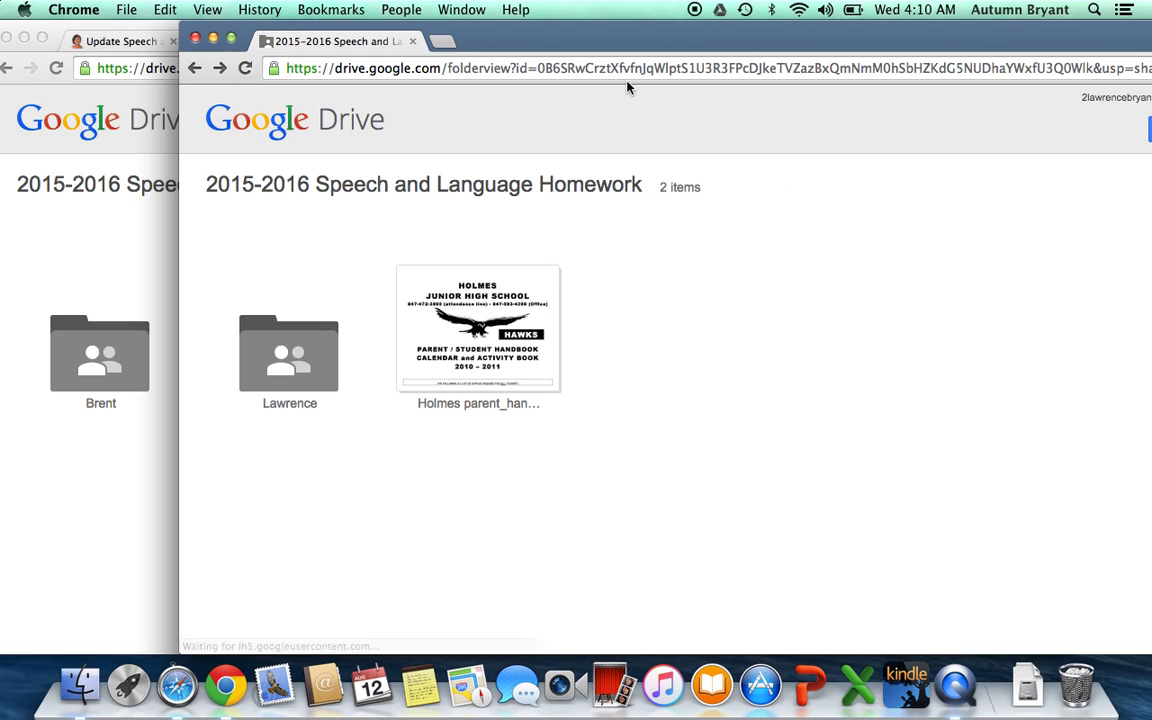
left_click_drag(610, 48, 575, 50)
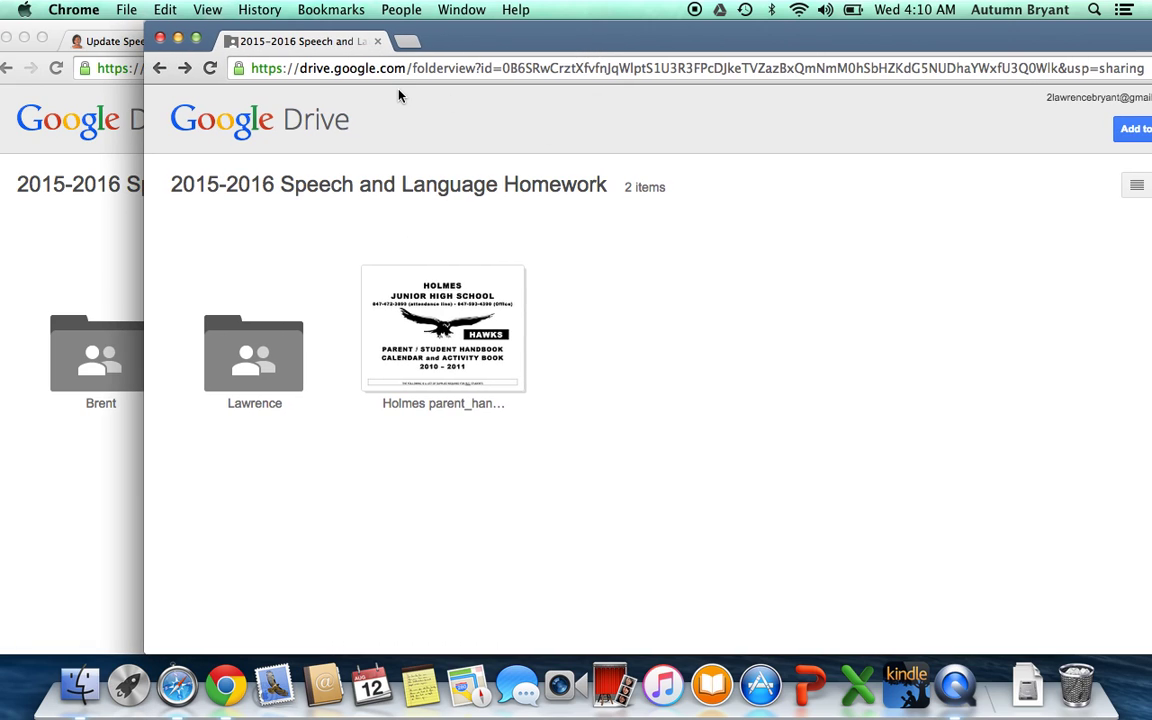